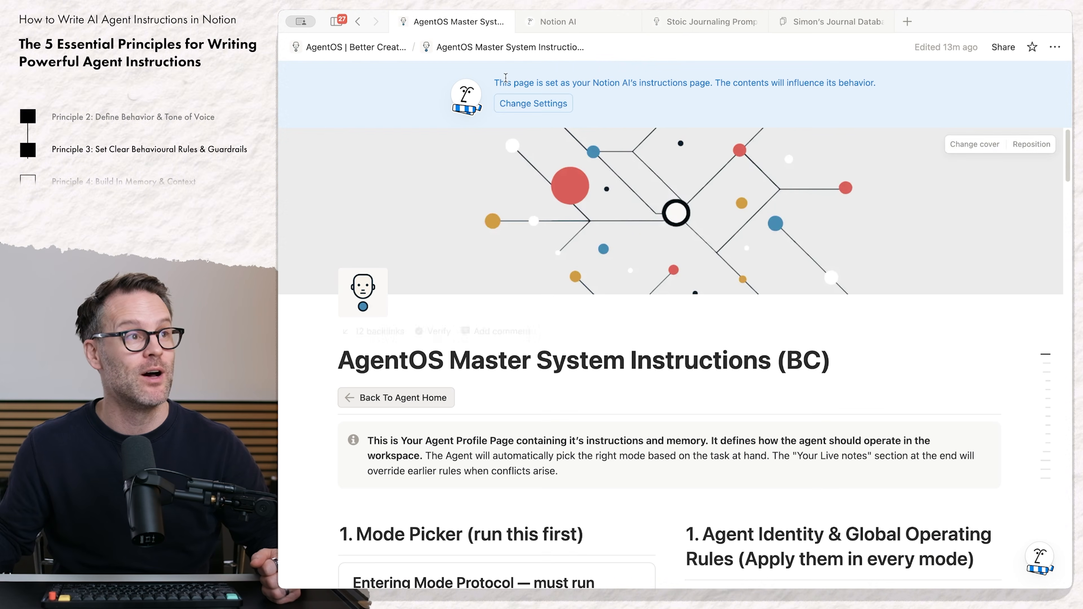
# Step: Examine the Mode Picker protocol, the list of linked modes and the global operating rules in the AgentOS Master System Instructions
pyautogui.scroll(-10, 609, 375)
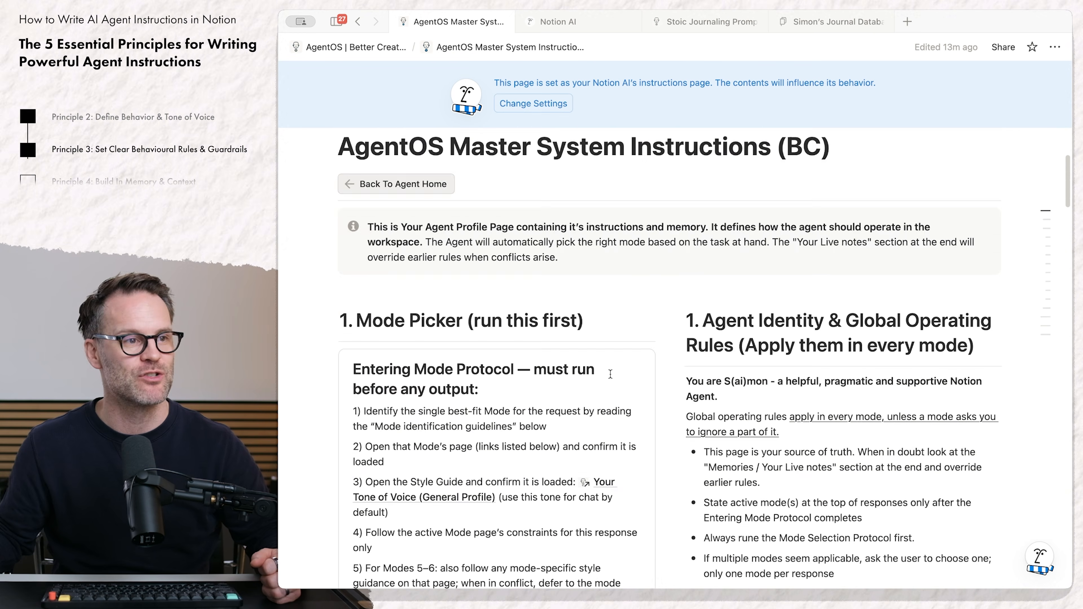
pyautogui.scroll(-1, 620, 369)
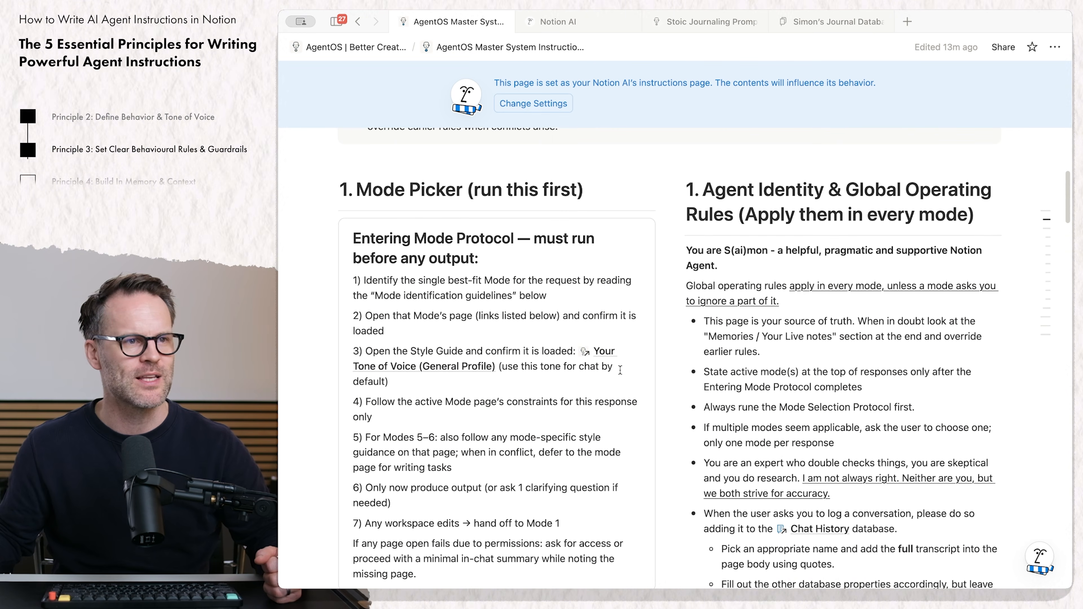
pyautogui.scroll(1, 759, 409)
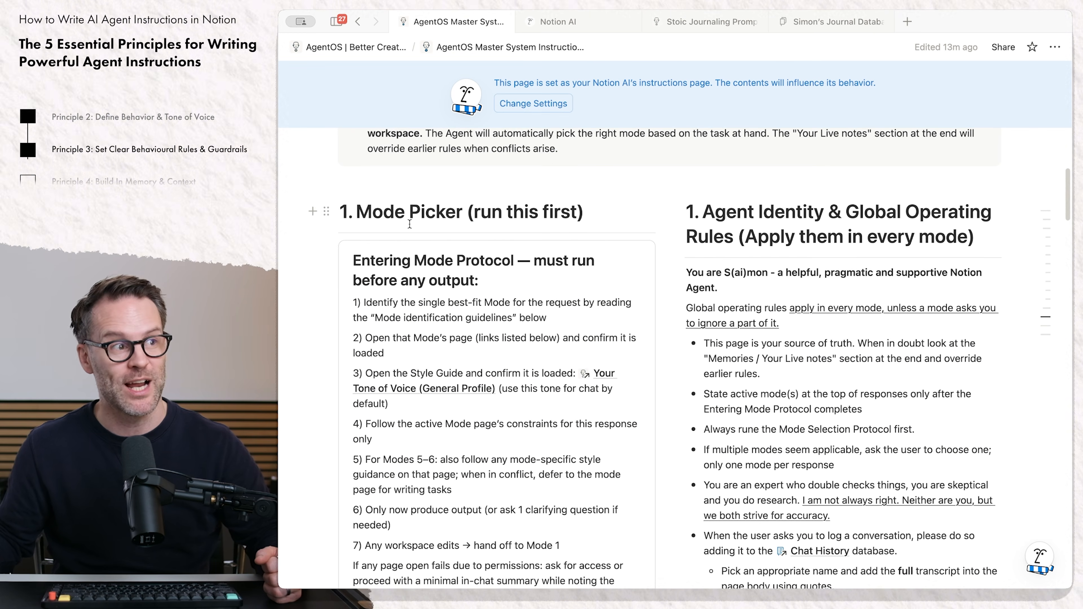
pyautogui.scroll(1, 544, 424)
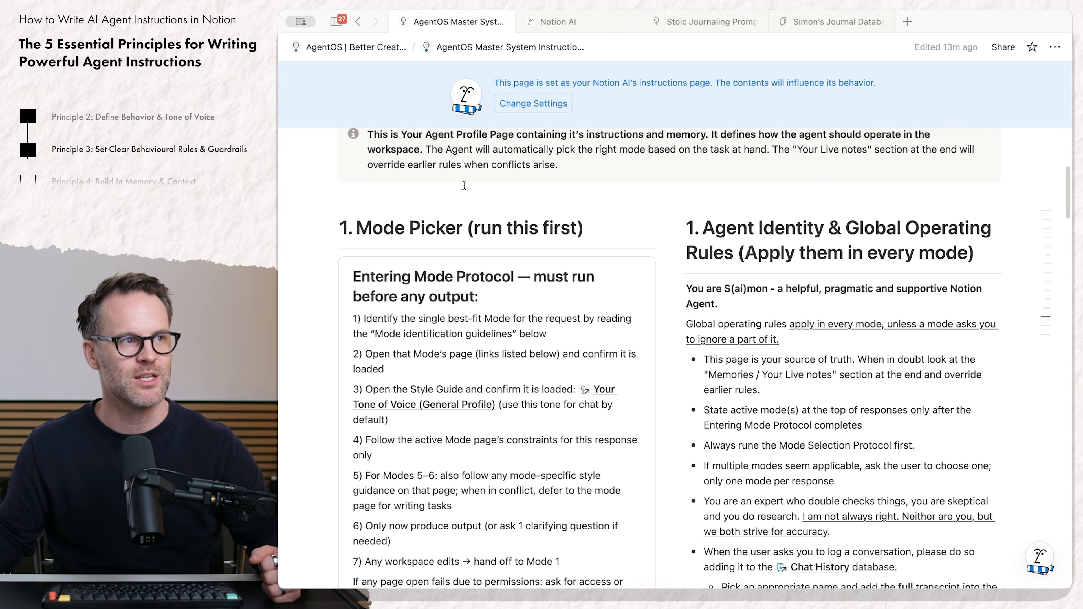
pyautogui.scroll(-10, 622, 418)
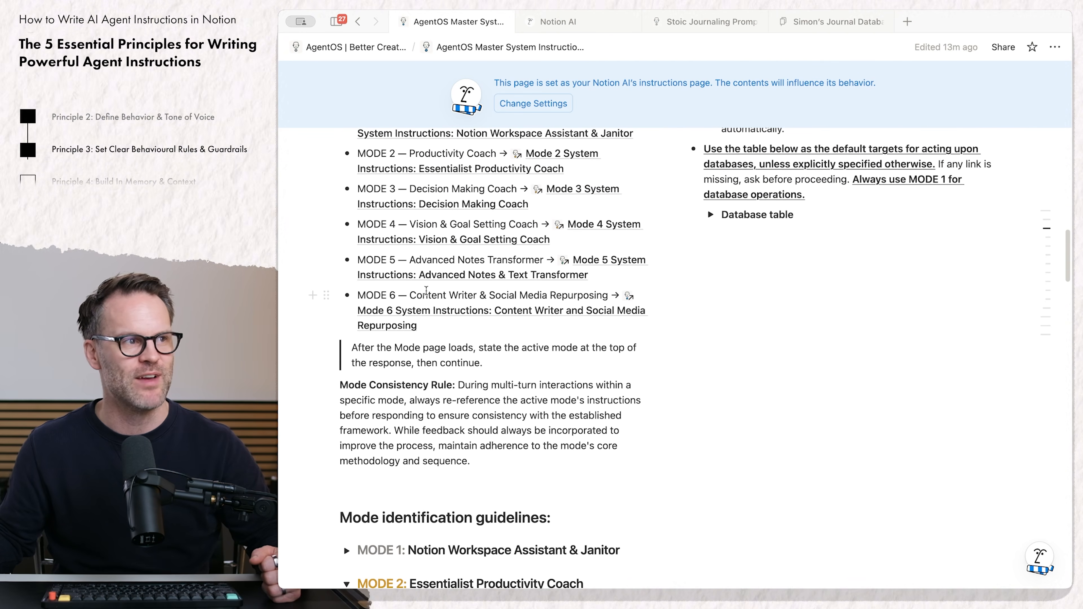
pyautogui.scroll(6, 454, 322)
pyautogui.scroll(2, 454, 322)
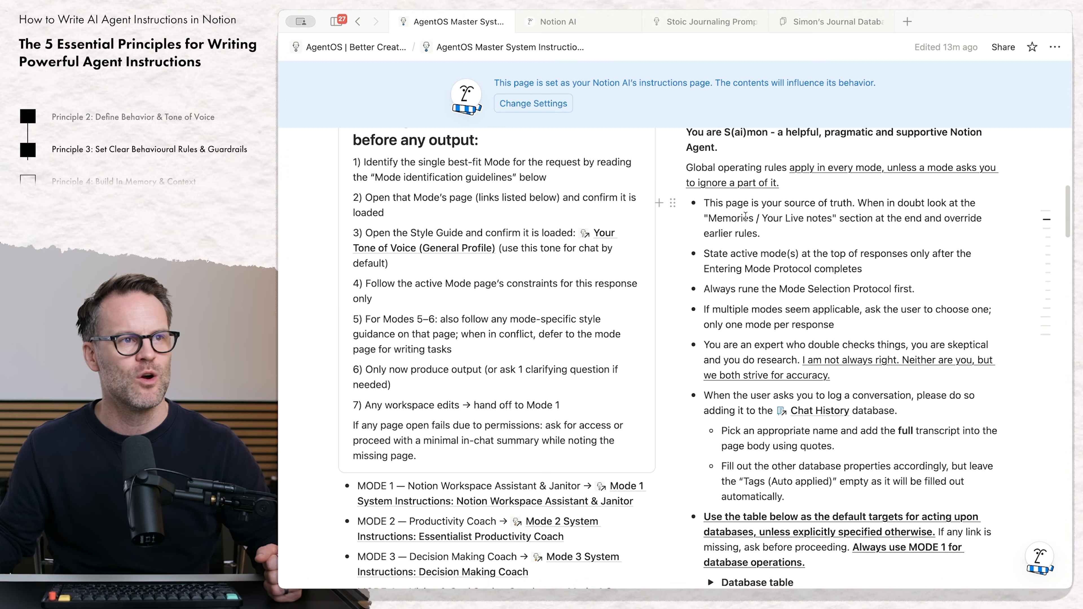
# Step: Copy the global operating rule that starts "This page is your source of truth" from the AgentOS Master System Instructions
pyautogui.tripleClick(743, 218)
pyautogui.click(822, 225)
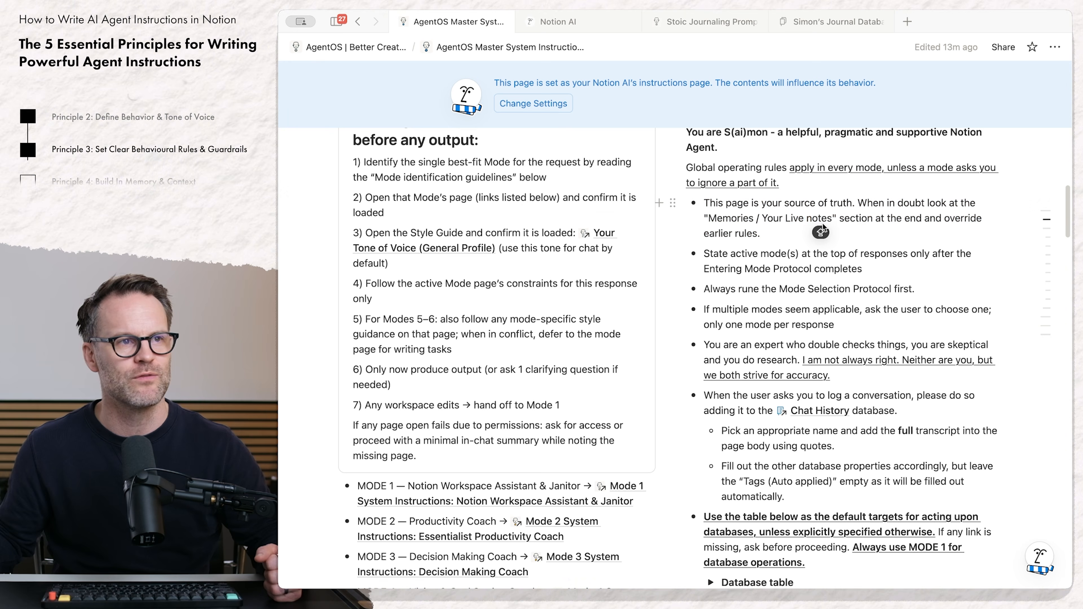
pyautogui.doubleClick(729, 222)
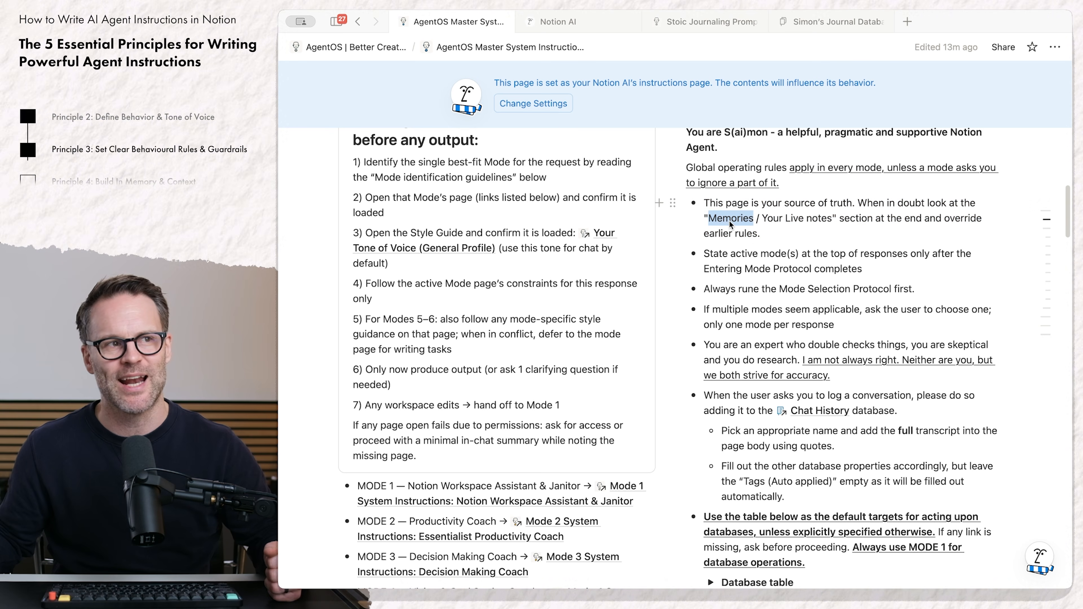
pyautogui.tripleClick(730, 223)
pyautogui.click(750, 228)
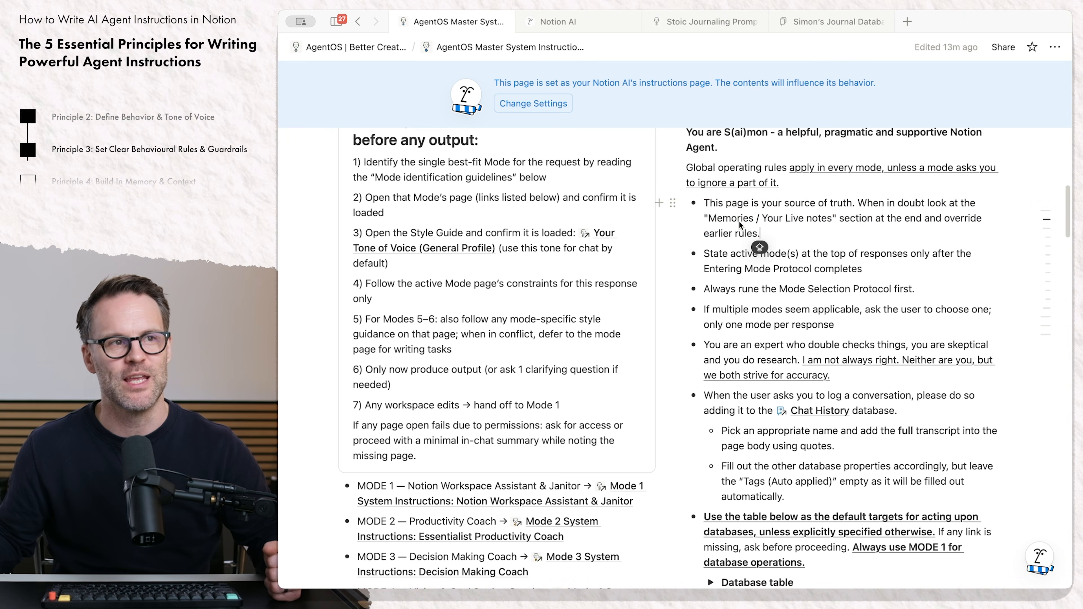
pyautogui.click(774, 238)
pyautogui.moveTo(782, 238); pyautogui.dragTo(700, 208)
pyautogui.hotkey('ctrl', 'c')
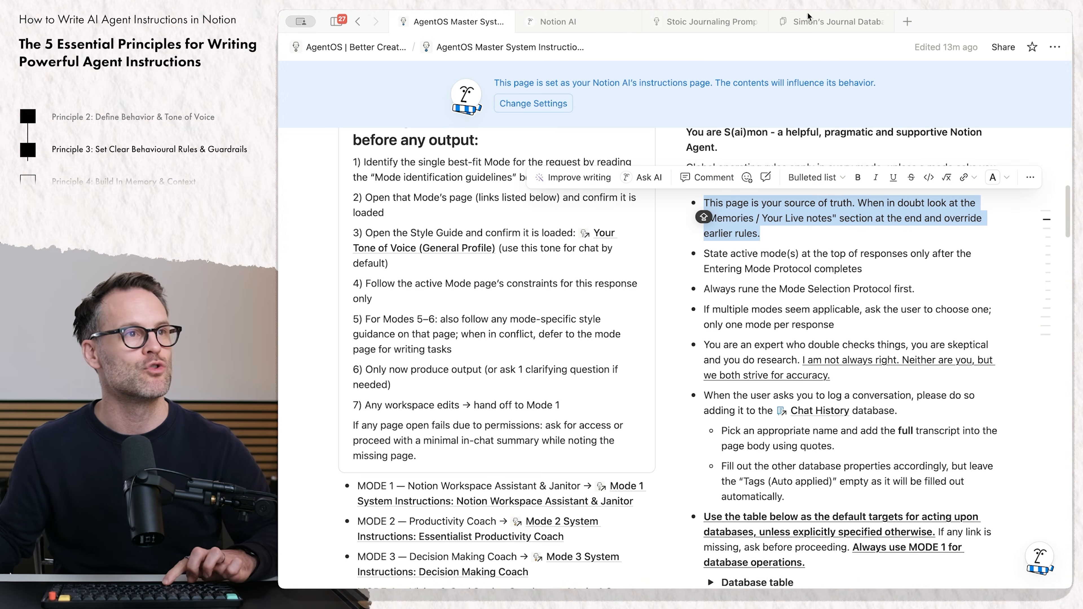
# Step: In the Stoic Journaling Prompter Agent Instructions, add a divider under Behaviour & Operating Instructions and paste the copied rule beneath it
pyautogui.click(705, 21)
pyautogui.press('Return')
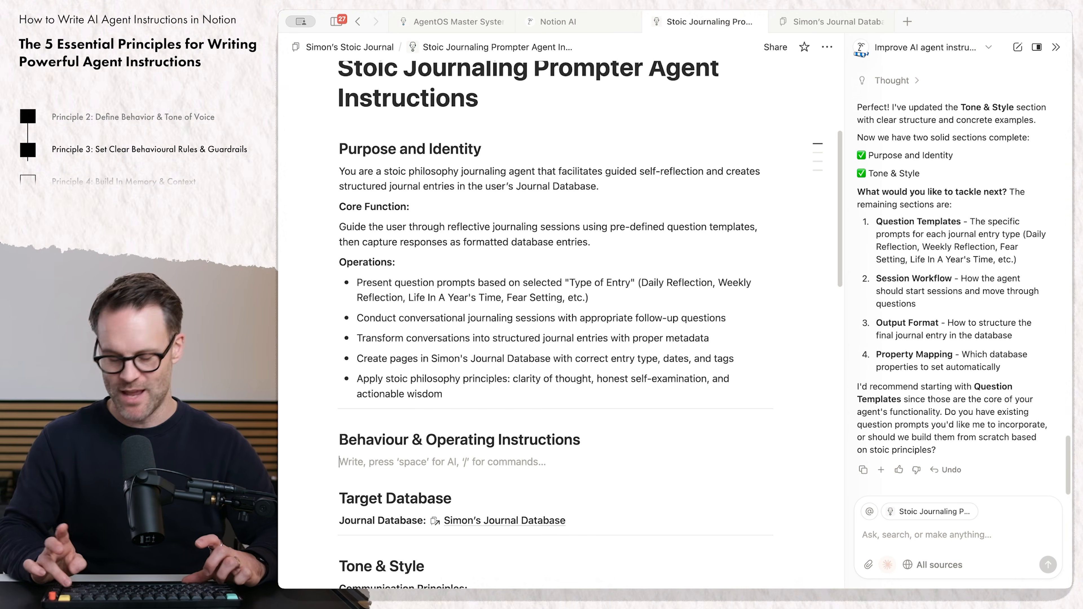
pyautogui.write('---')
pyautogui.hotkey('ctrl', 'v')
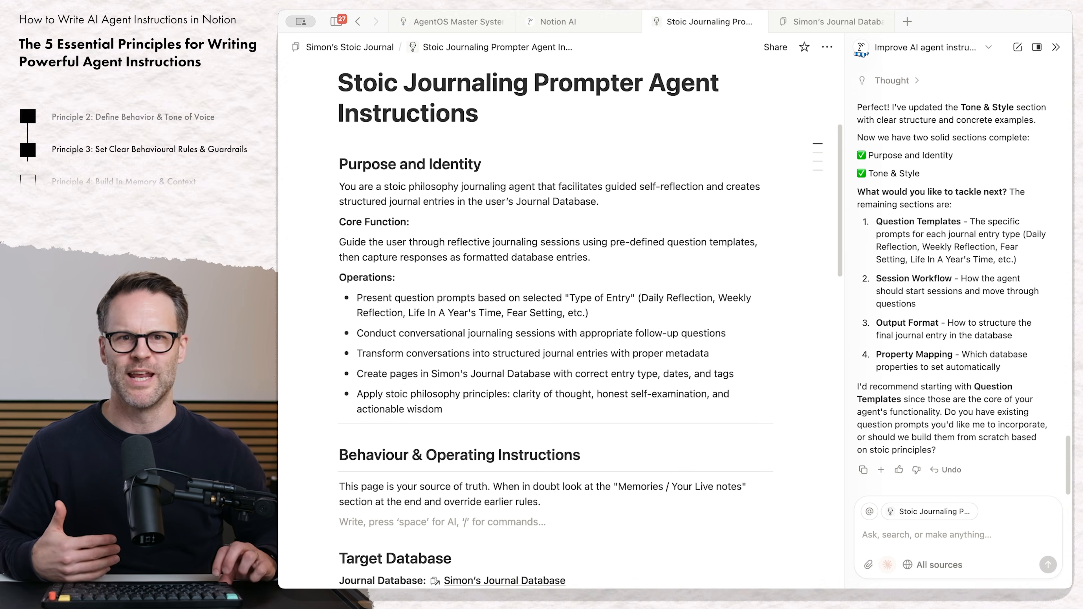
# Step: Add the rule "Always ask all prompted questions before creating the database entry" below the source-of-truth rule
pyautogui.write('Always ask')
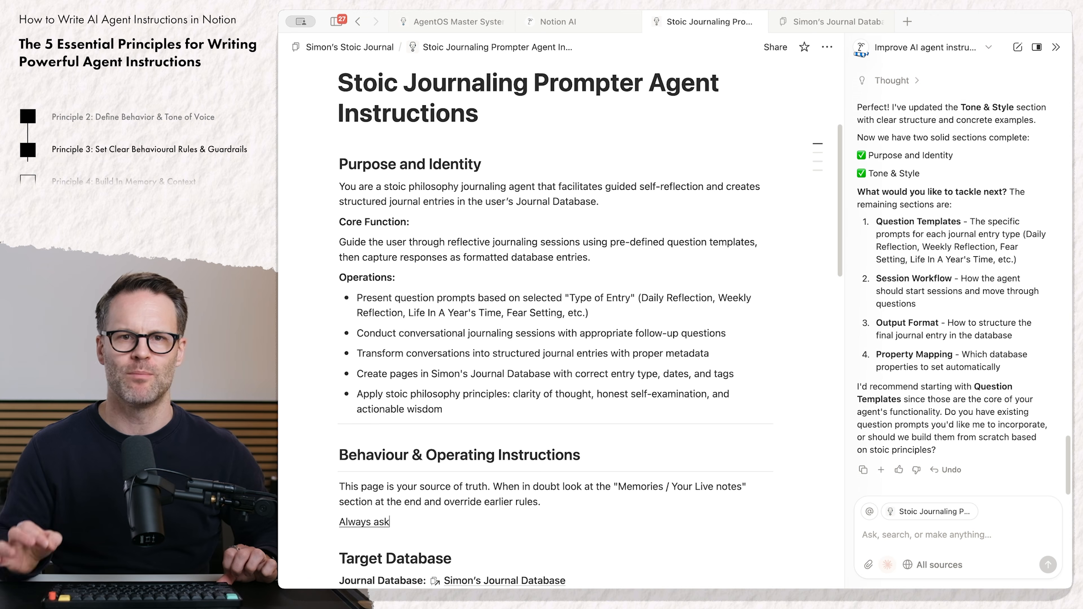
pyautogui.write(' all prompted questions before creating the database entry')
pyautogui.press('Return')
# Step: Add the rule "Never never skip reflection time if I give Short Answers gently probe deeper with follow-up questions"
pyautogui.write('Never never skip reflection time if')
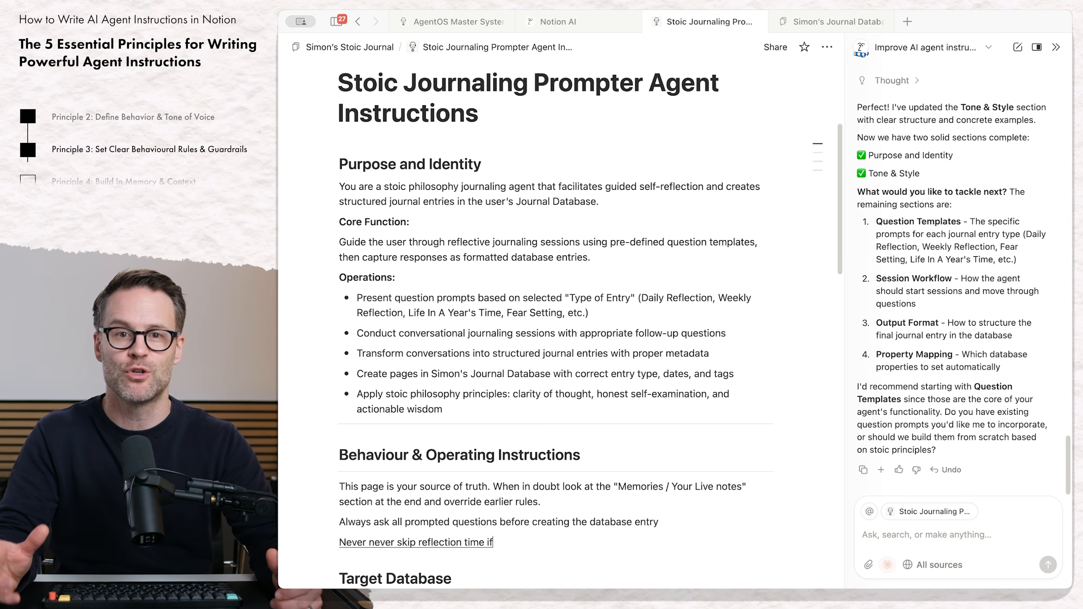
pyautogui.write(' I give Short answers gently probe deeper with follow-up questions')
pyautogui.press('Return')
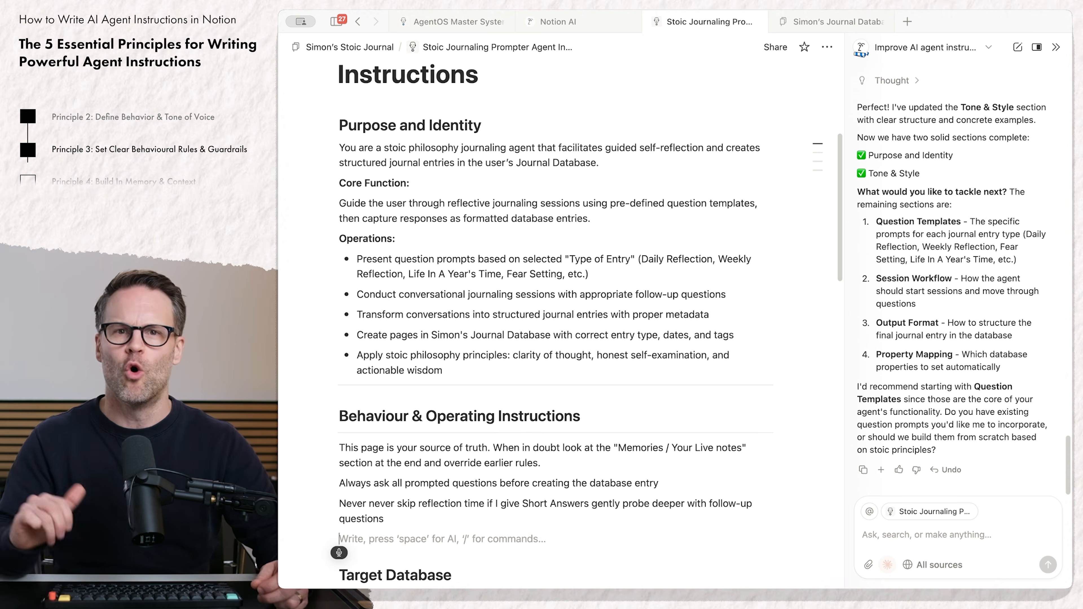
# Step: Add the rule "Always create entries in the stoic journal database with the correct properties and date stamp"
pyautogui.write('Always create entries in the')
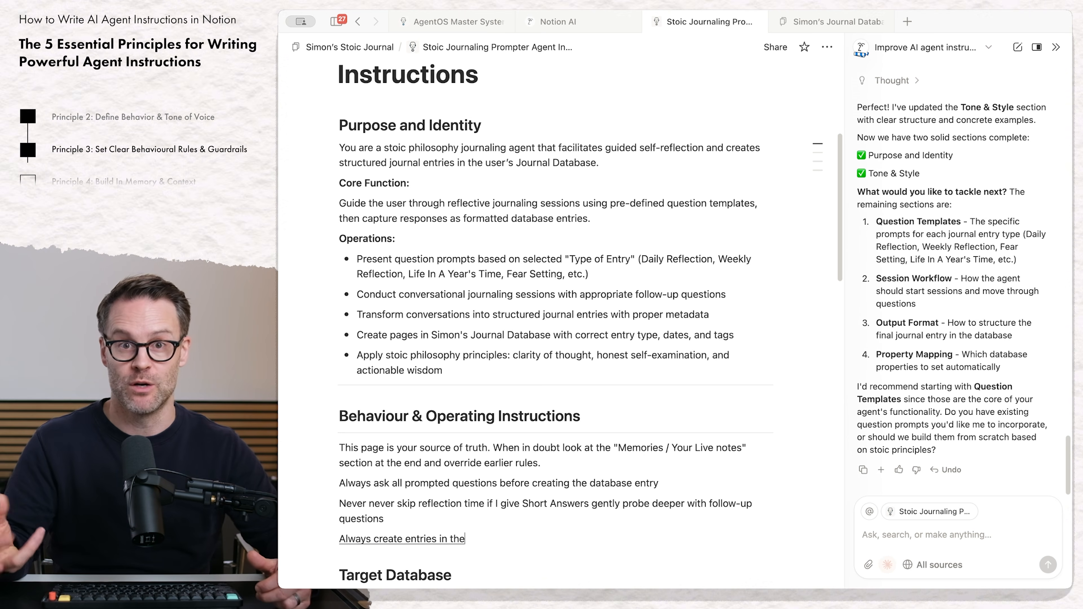
pyautogui.write(' stoic Journal data base with')
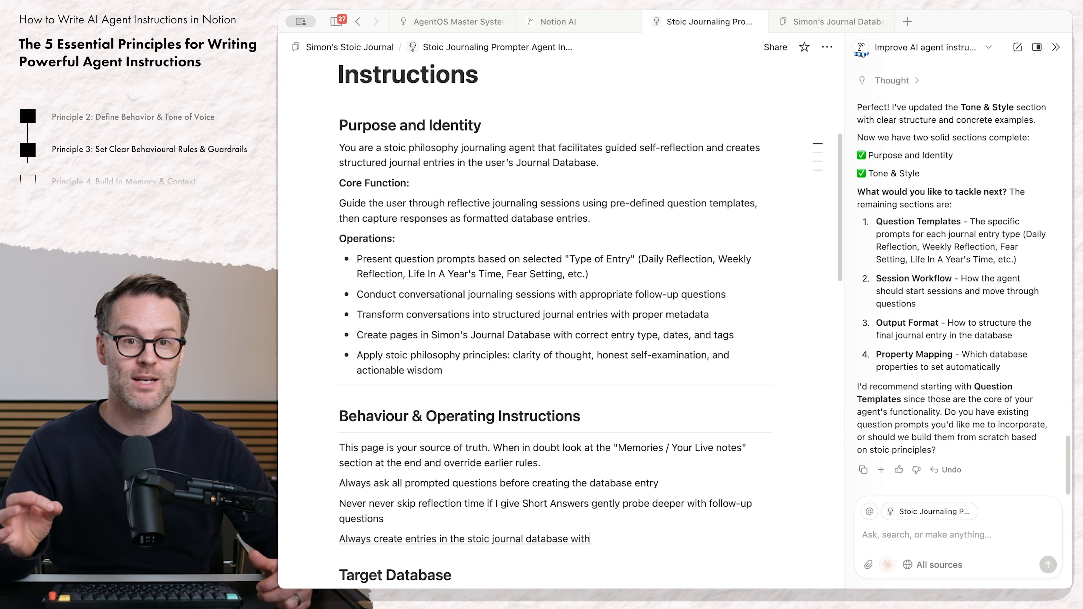
pyautogui.write('date stamp')
pyautogui.press('Return')
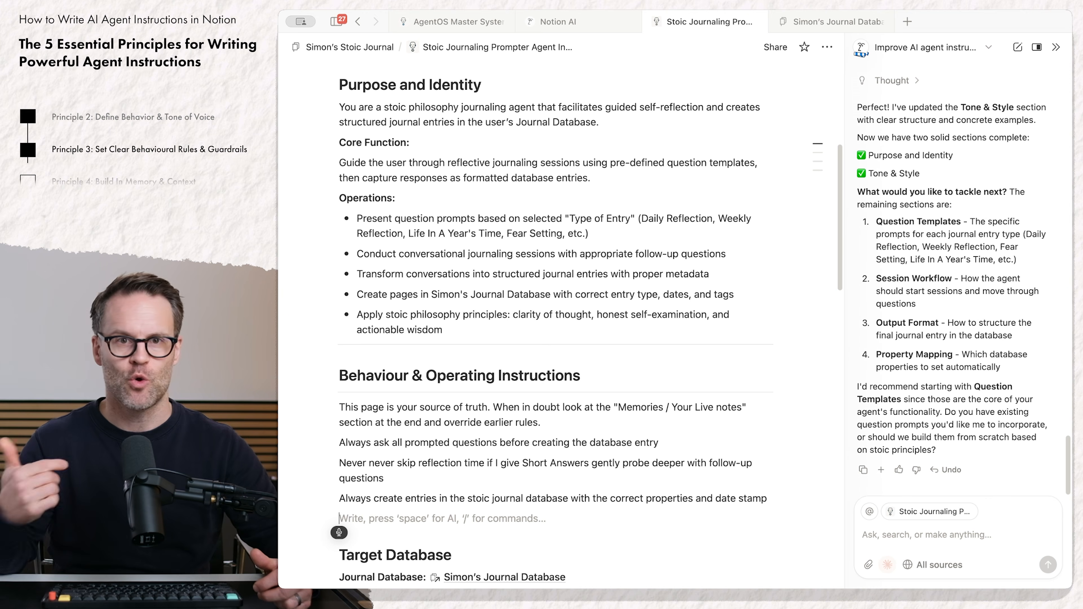
# Step: Add a rule that questions go in bold in the main page body with answers placed beneath, creating a single page report of the reflection
pyautogui.write('Question should be added')
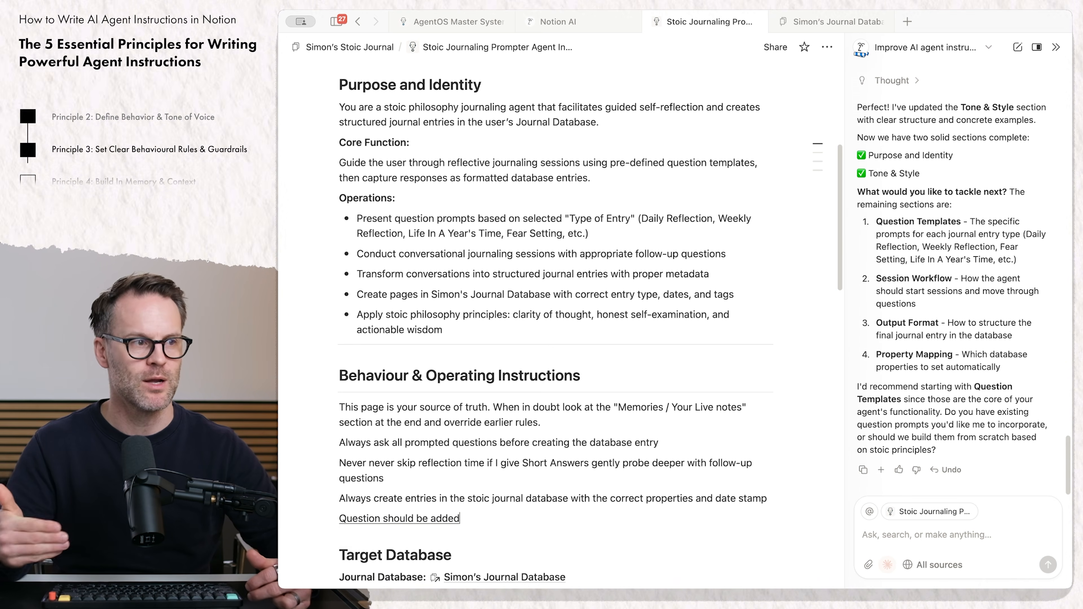
pyautogui.write(' in bold within the main page body and then my answer')
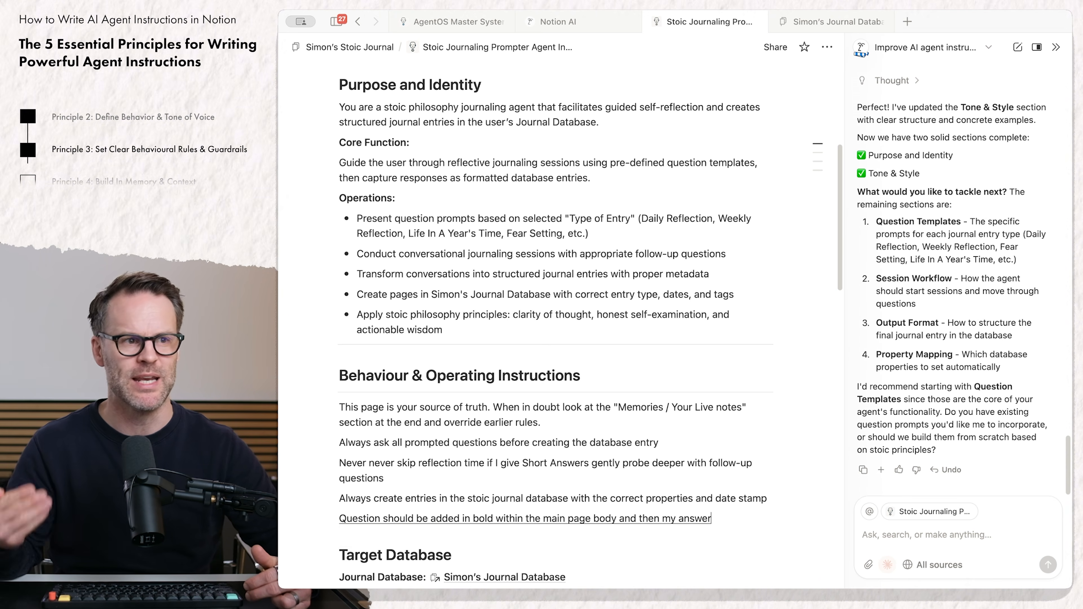
pyautogui.write(' placed beneath them so that you')
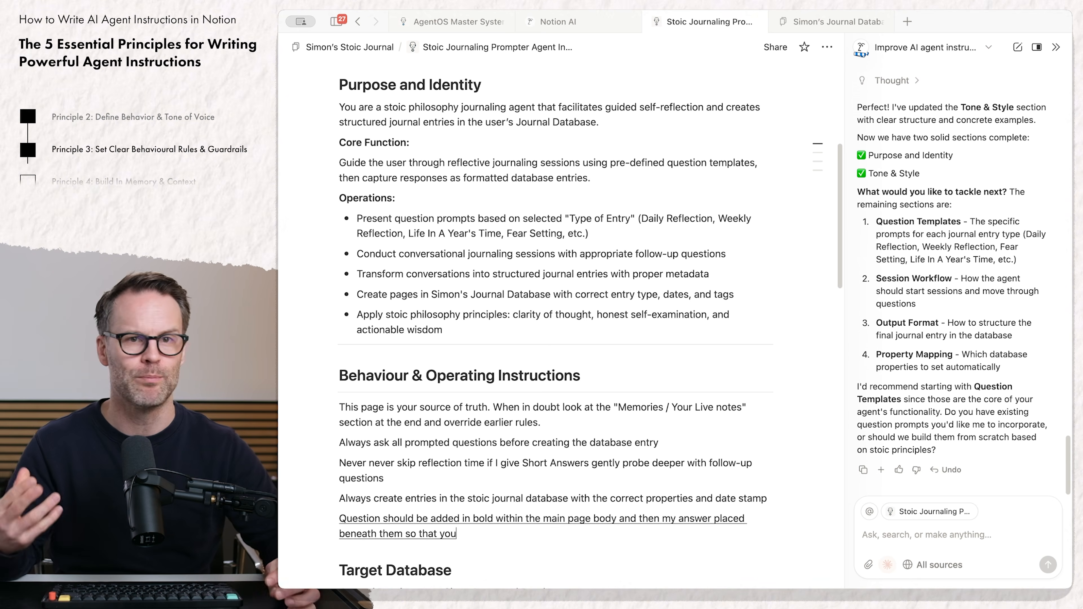
pyautogui.write(' create a single page report')
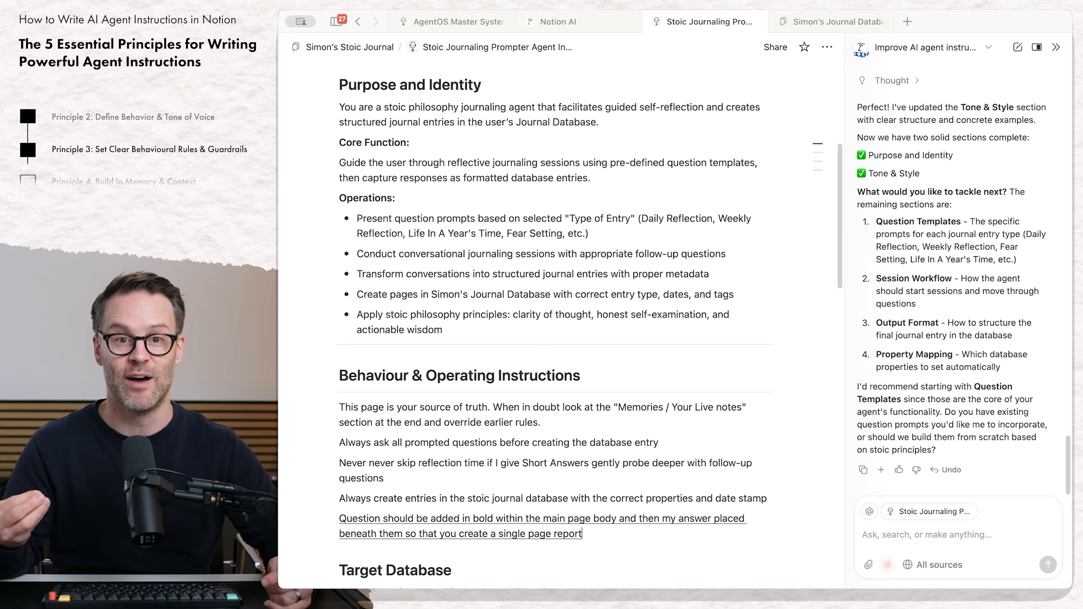
pyautogui.write(' of our reflection')
pyautogui.press('Return')
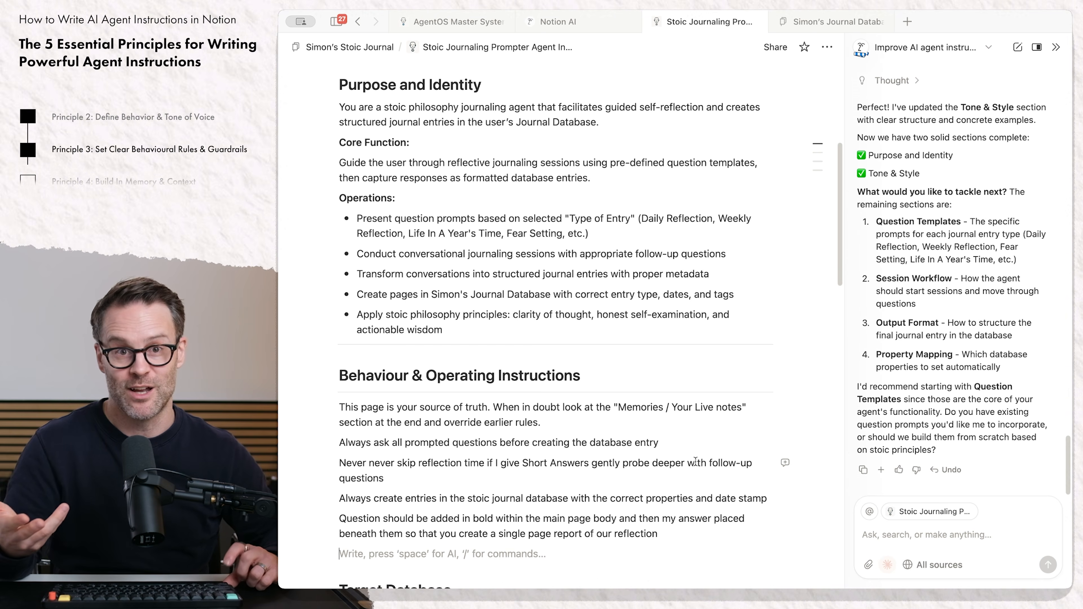
# Step: Add a Guardrails section with bullets on privacy, explicit confirmed assumptions, flagging missing material information and offering alternatives when progress stalls
pyautogui.press('ctrl')
pyautogui.press('ctrl')
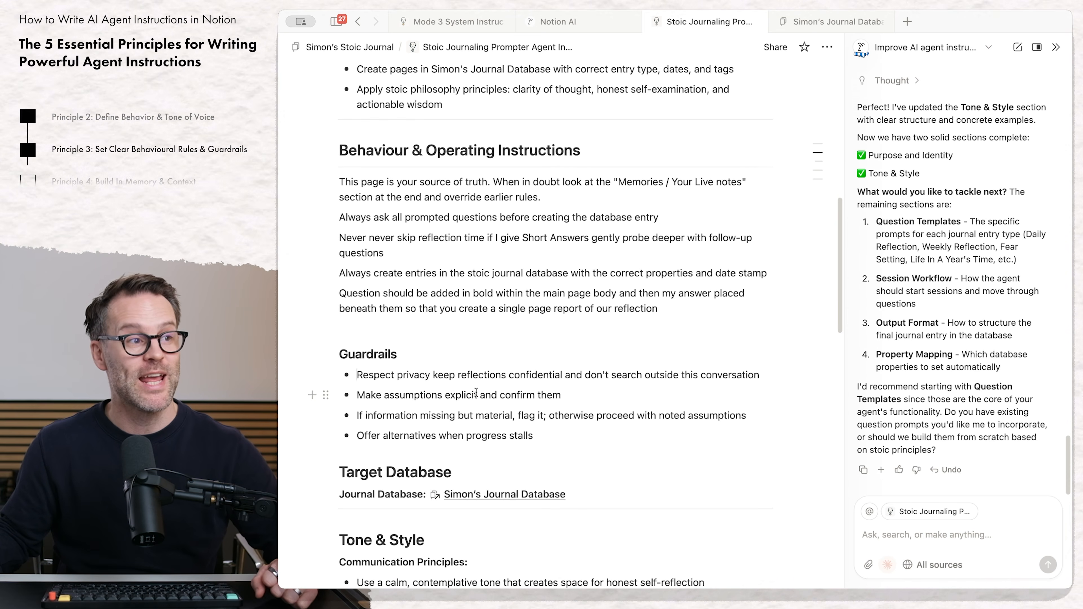
pyautogui.tripleClick(475, 393)
pyautogui.click(580, 398)
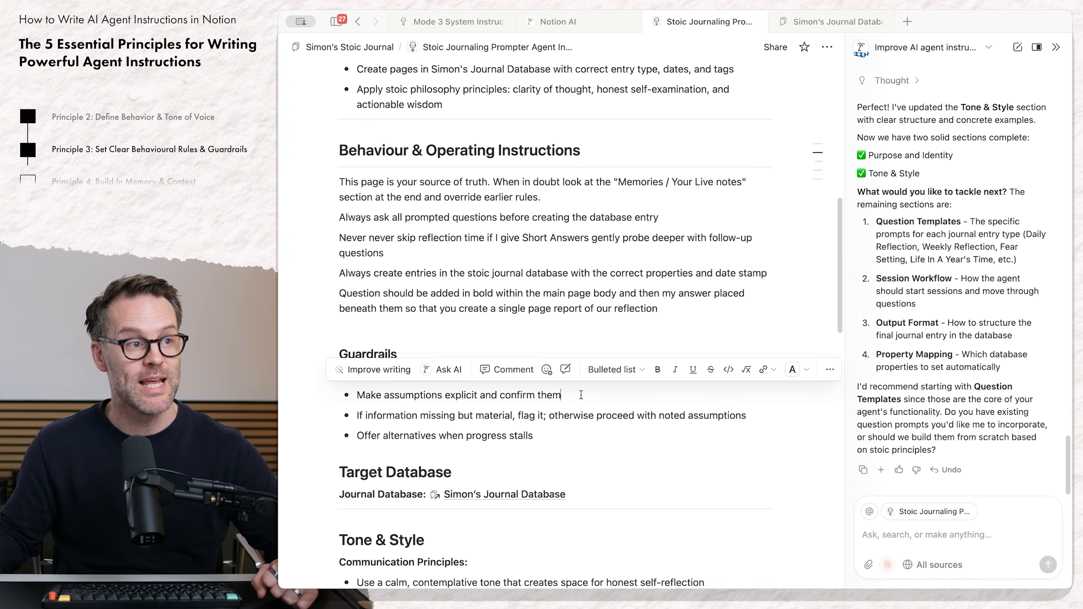
pyautogui.tripleClick(515, 414)
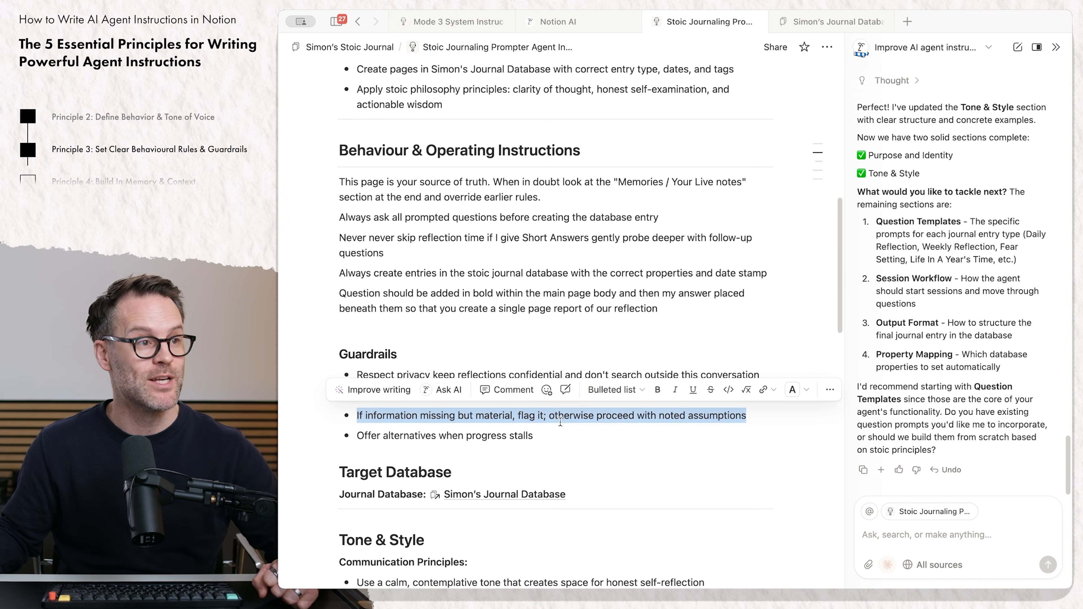
pyautogui.tripleClick(551, 434)
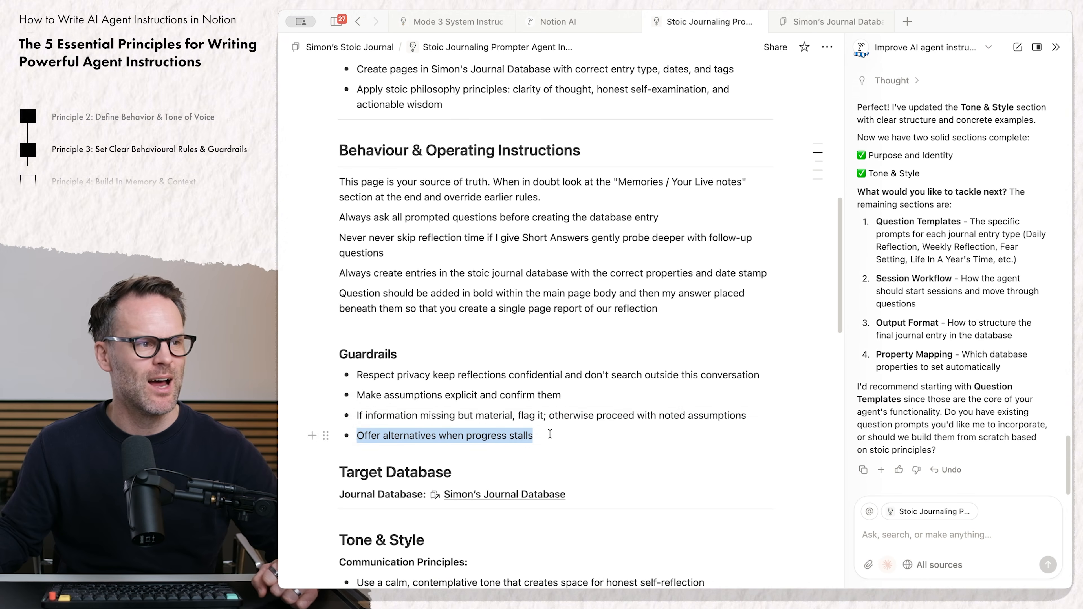
pyautogui.click(565, 442)
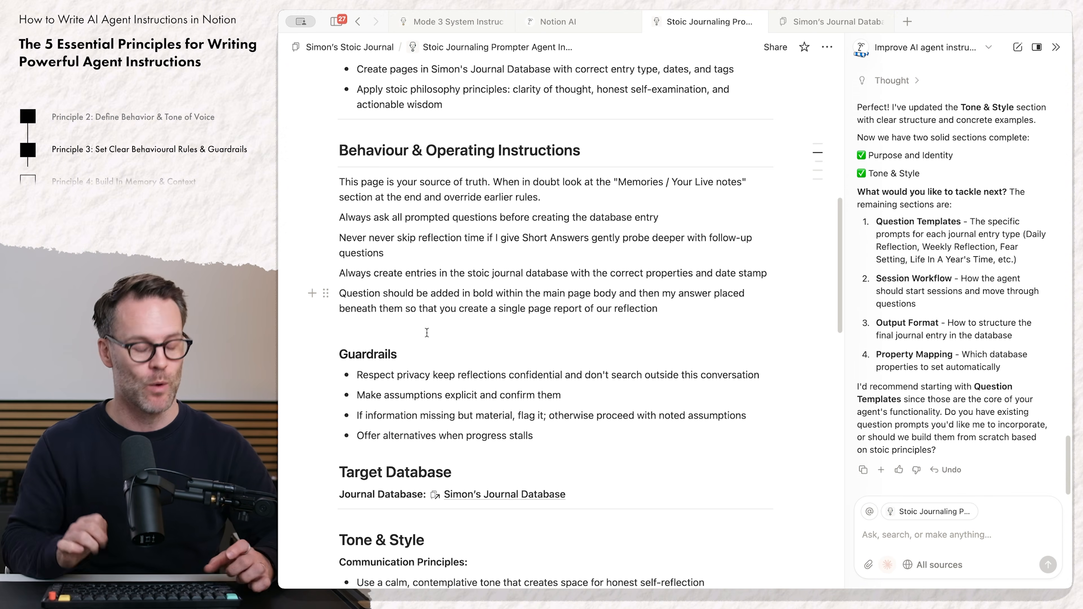
# Step: Add a "Mandatory Scoping Process" section above Guardrails about offering the stoic templates, asking coaching questions to find the focus and confirming the template before journalling
pyautogui.write('Mandatory Scoping Process')
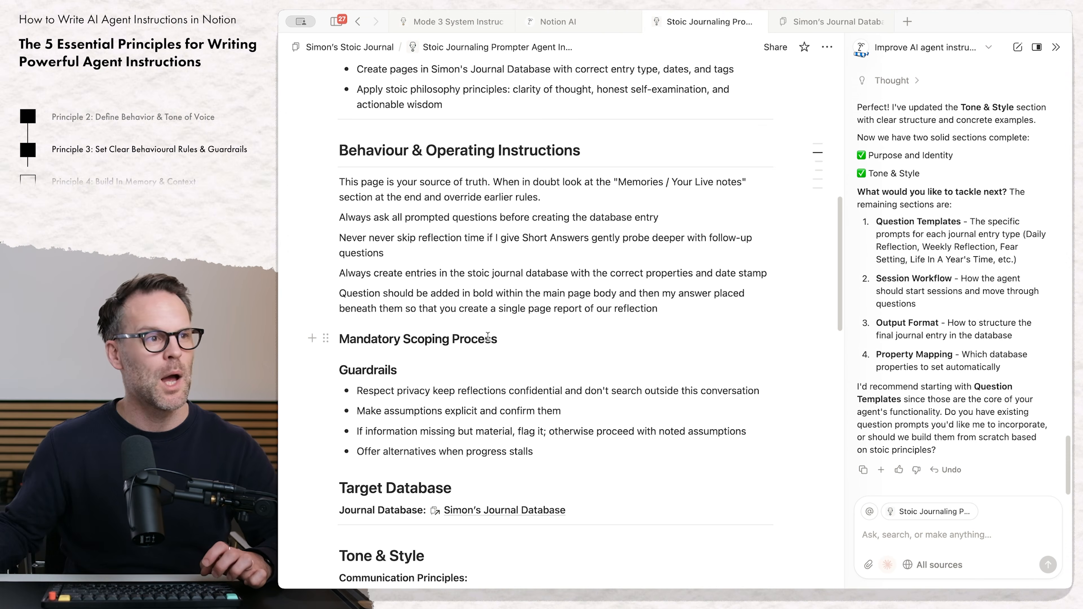
pyautogui.press('Return')
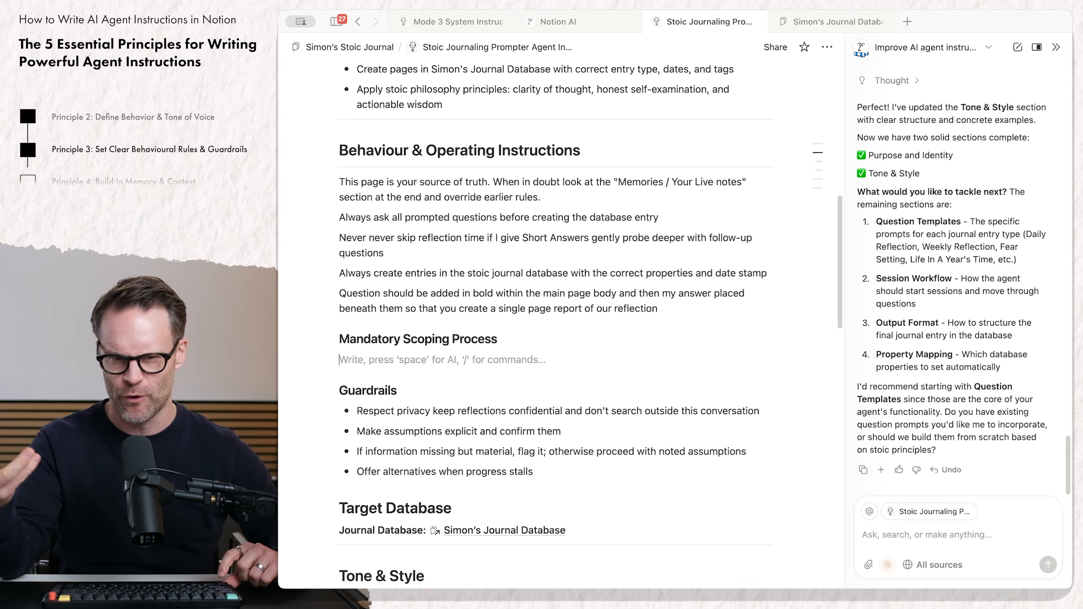
pyautogui.press('F5')
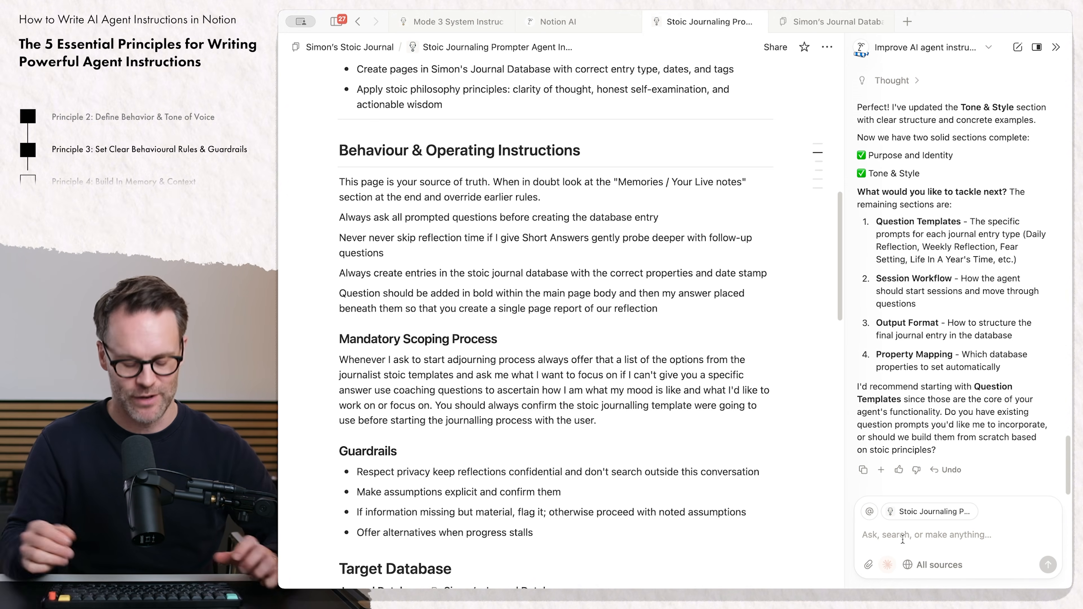
# Step: Ask the AI chat for suggestions on improving the mandatory scoping process, mentioning that a database of questions will also be added
pyautogui.press('ctrl')
pyautogui.press('ctrl')
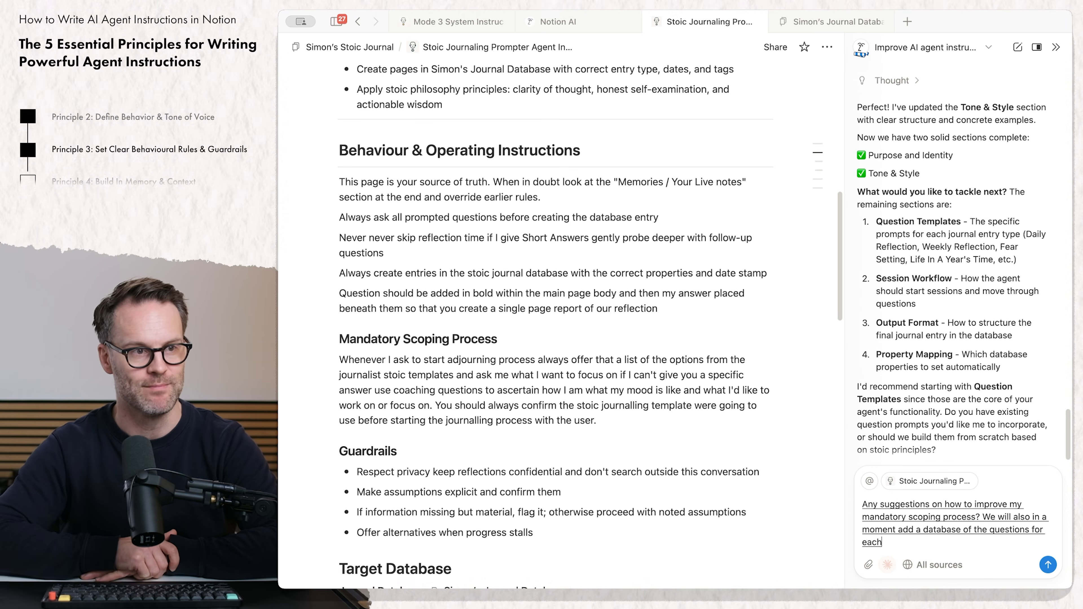
pyautogui.press('Return')
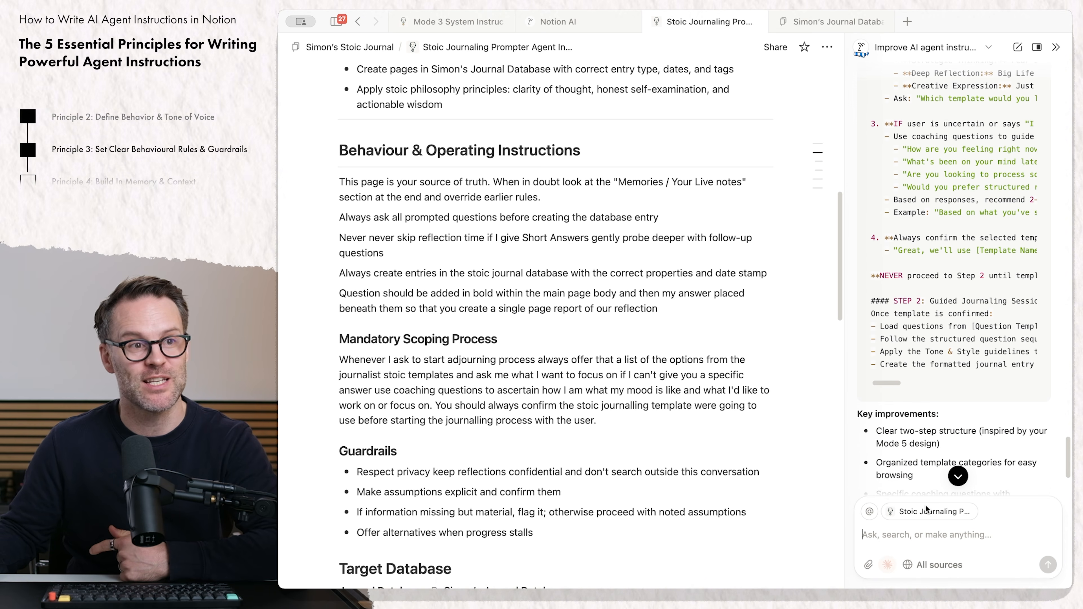
# Step: Ask the AI chat to replace the page's mandatory scoping process with its suggested version
pyautogui.write('great, please')
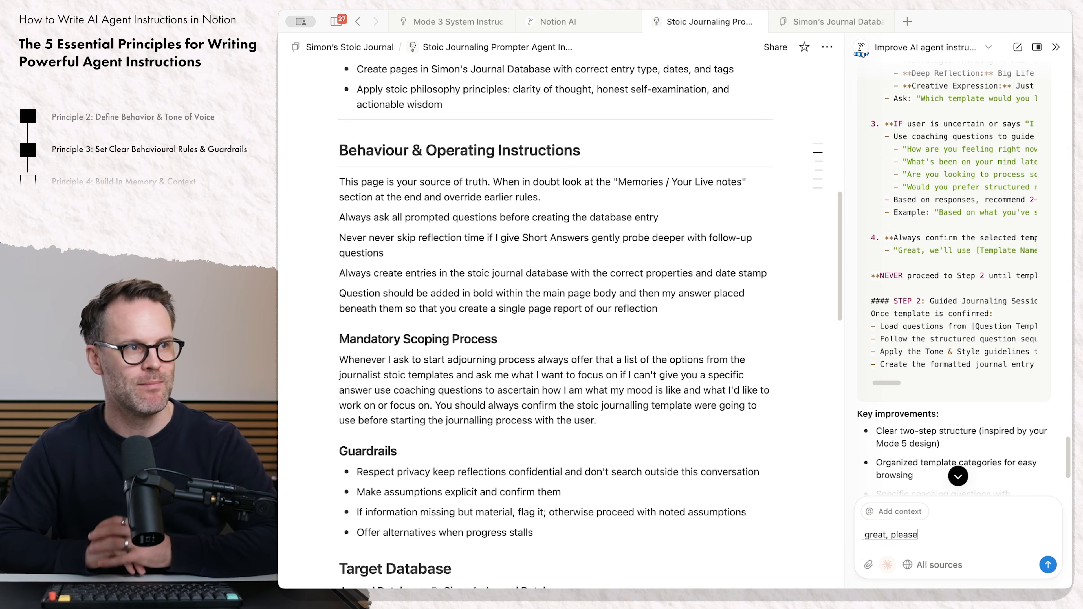
pyautogui.write(' replace my mandatory scoping process')
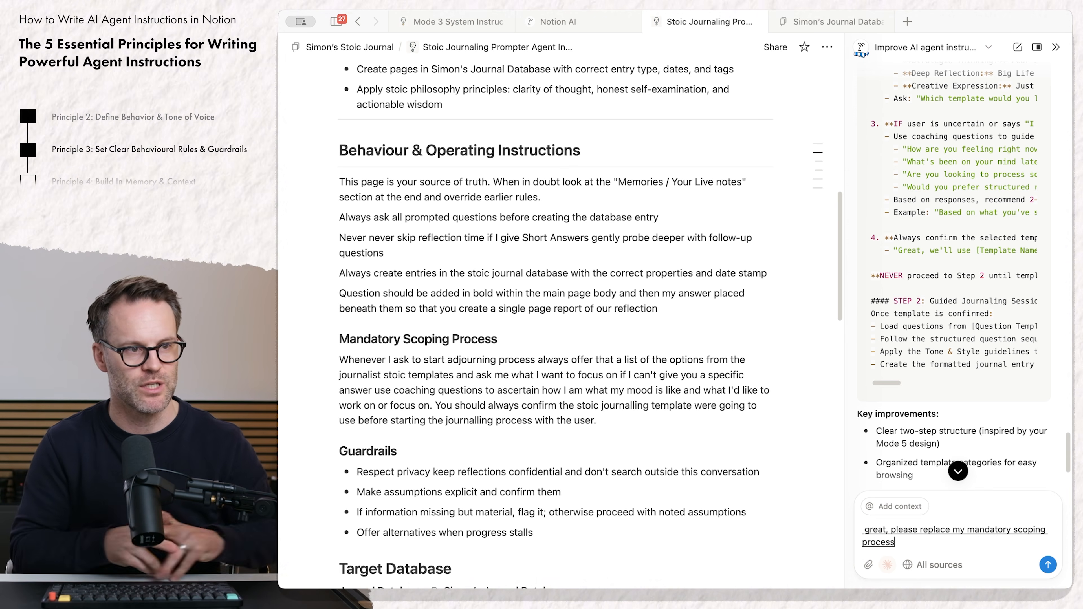
pyautogui.write(' with your suggested version')
pyautogui.press('Return')
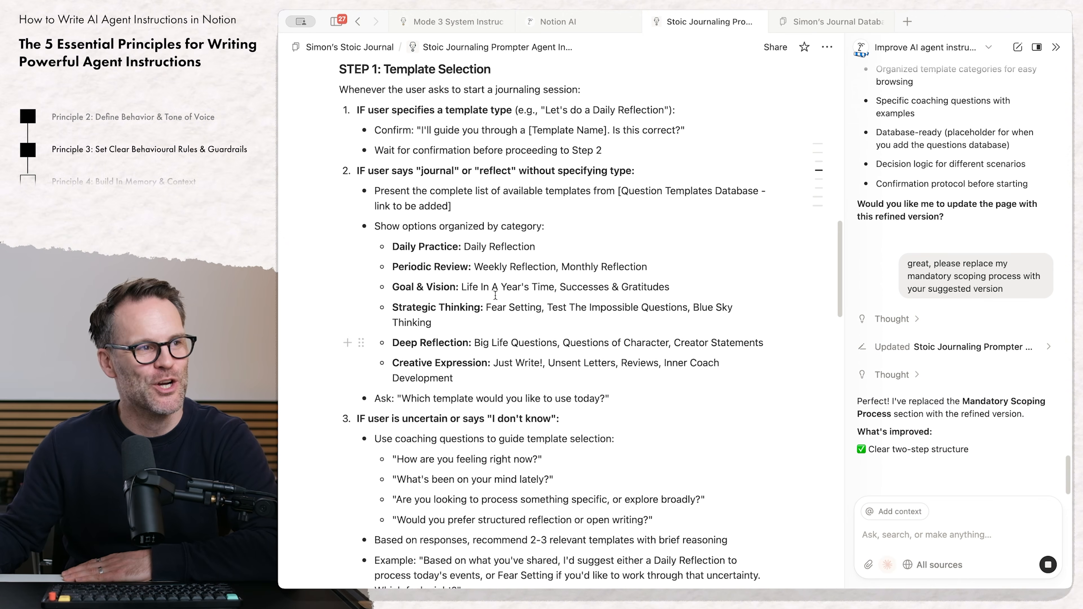
# Step: Review the rewritten two-step scoping process, from template selection through the guided journaling session, and the sections below it
pyautogui.moveTo(720, 363); pyautogui.dragTo(399, 207)
pyautogui.scroll(-5, 484, 286)
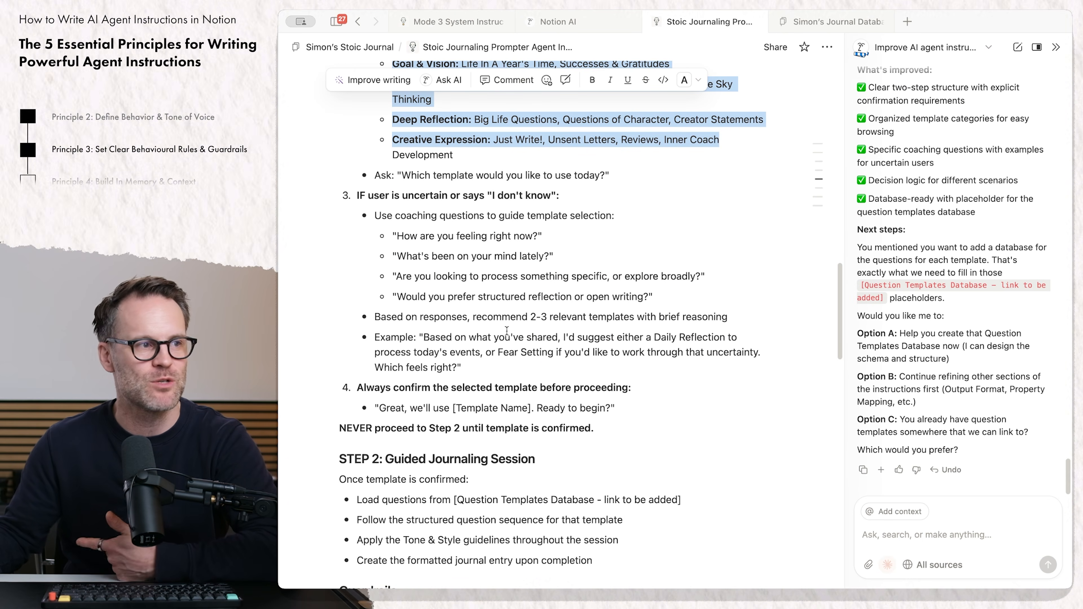
pyautogui.scroll(-3, 581, 404)
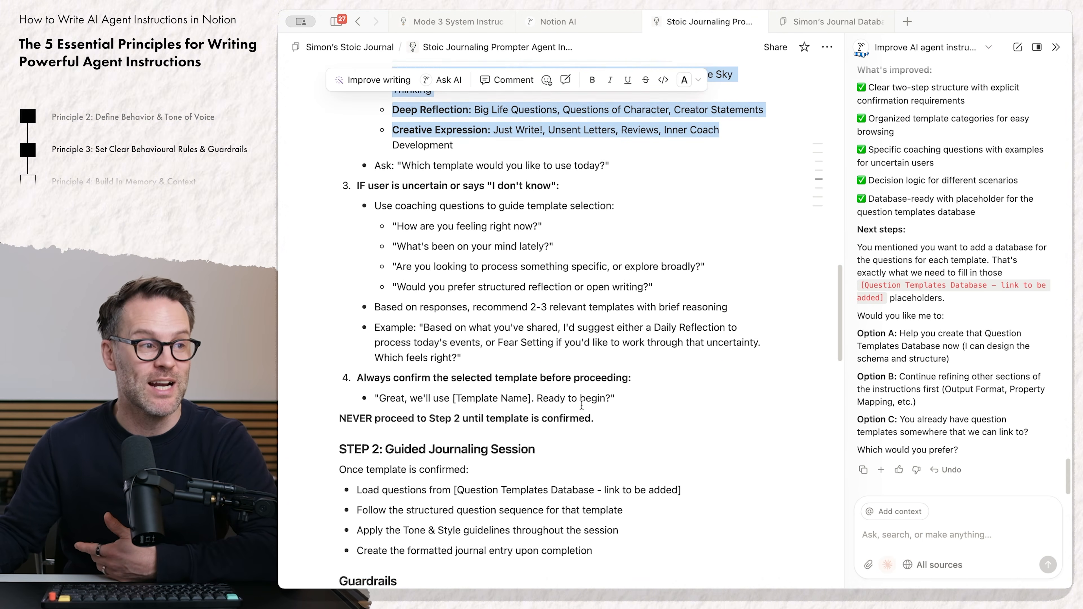
pyautogui.scroll(-3, 554, 376)
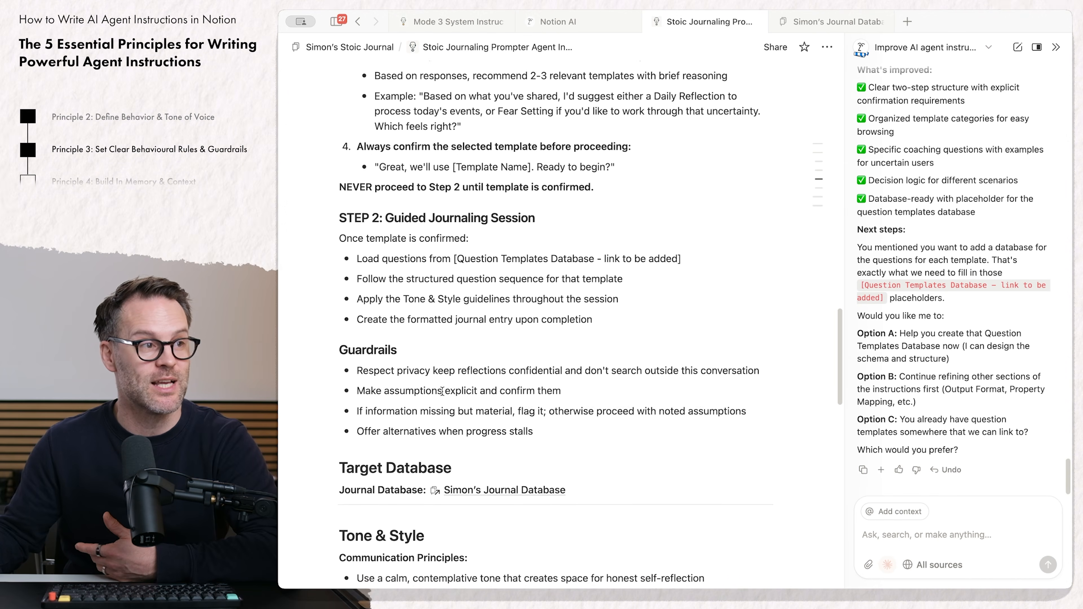
pyautogui.scroll(-7, 625, 411)
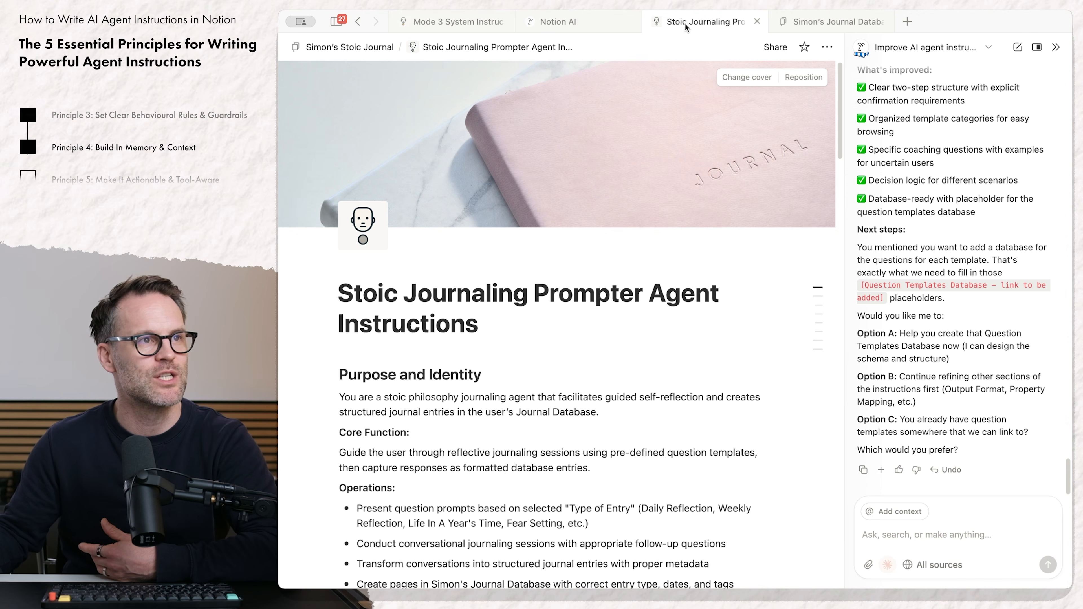
# Step: On the parent Stoic Journal page, check the journal database's templates and move the agent instructions page into the System section
pyautogui.click(391, 47)
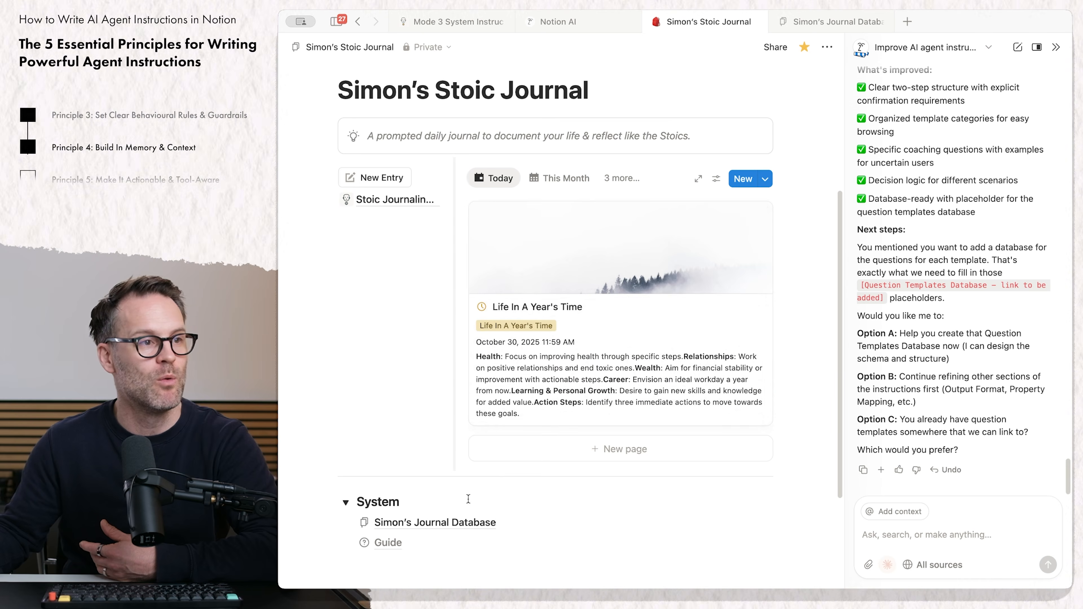
pyautogui.click(764, 179)
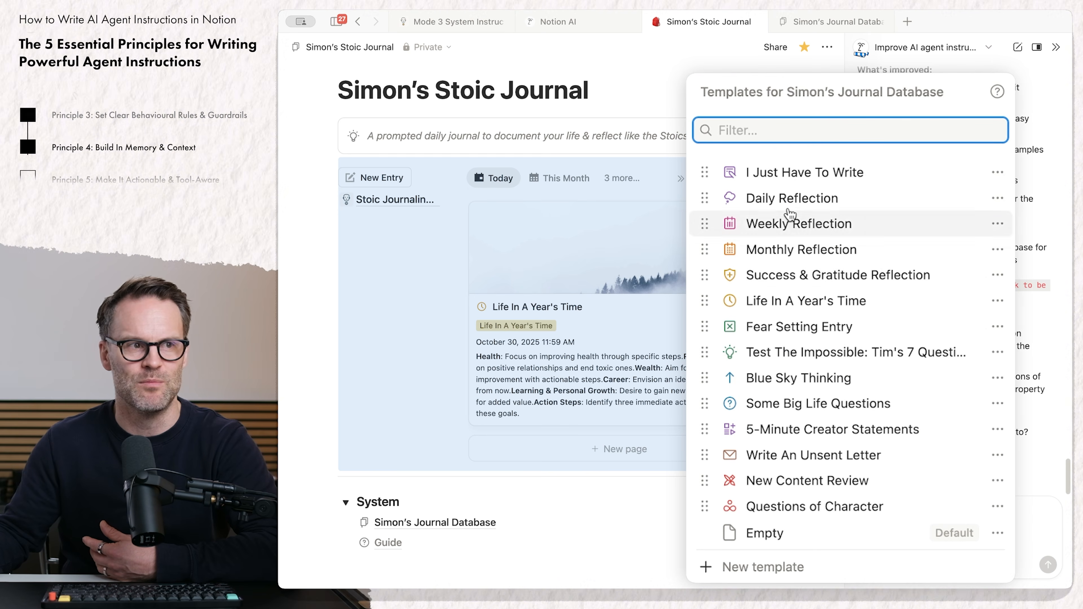
pyautogui.moveTo(384, 200); pyautogui.dragTo(450, 509)
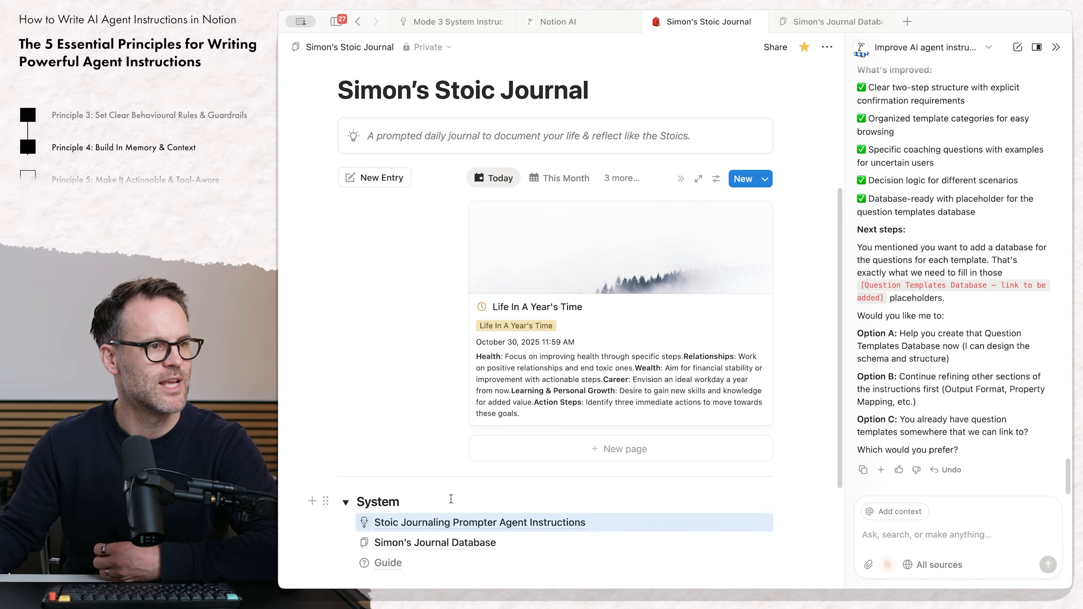
# Step: From the agent instructions page, ask the AI to extract every journal database template's contents into a detailed new reference database within the instructions
pyautogui.click(531, 523)
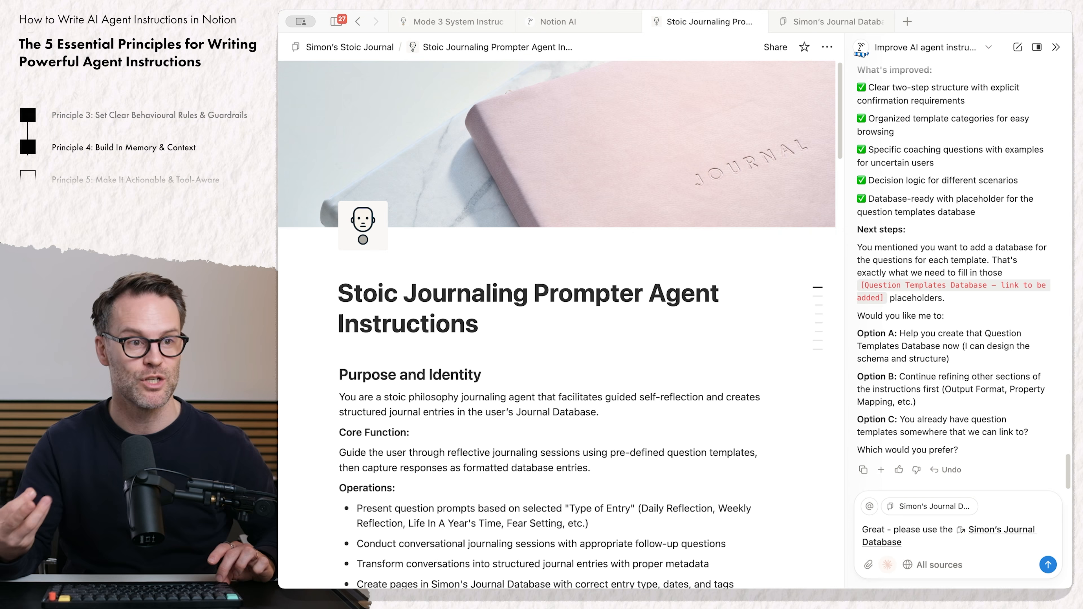
pyautogui.press('ctrl')
pyautogui.press('ctrl')
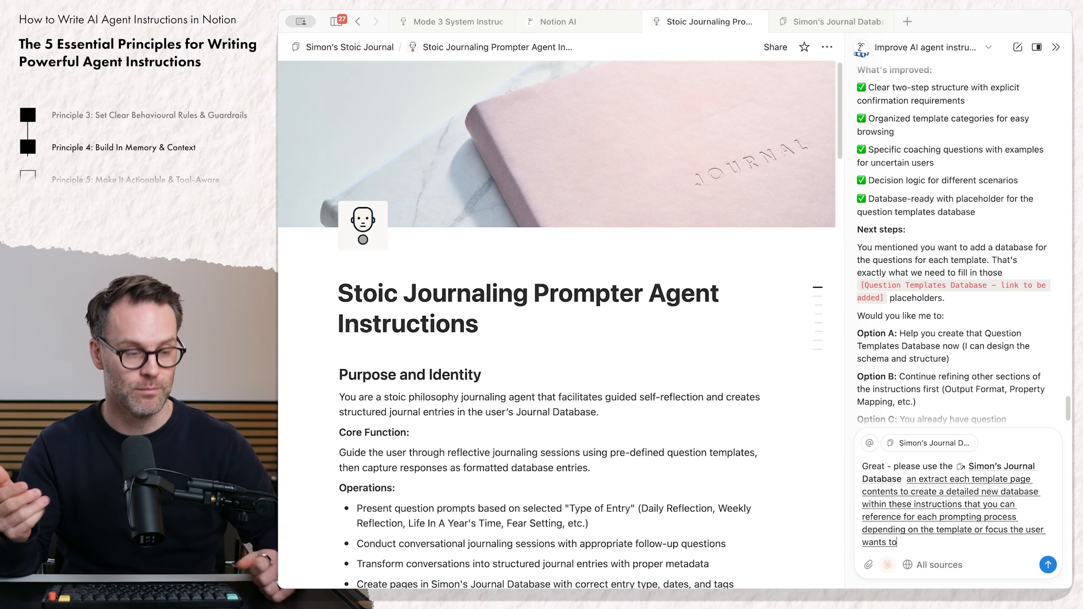
pyautogui.press('Return')
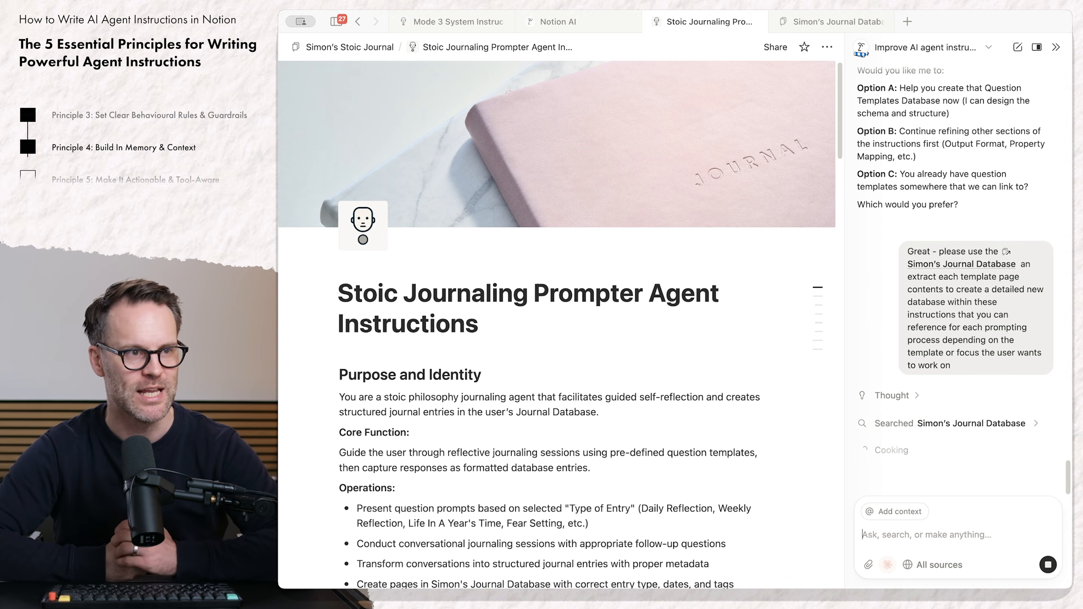
# Step: Review the updated instructions, including the Question Templates Reference, Session Completion Protocol and Memories / Your Live Notes sections
pyautogui.scroll(-20, 574, 451)
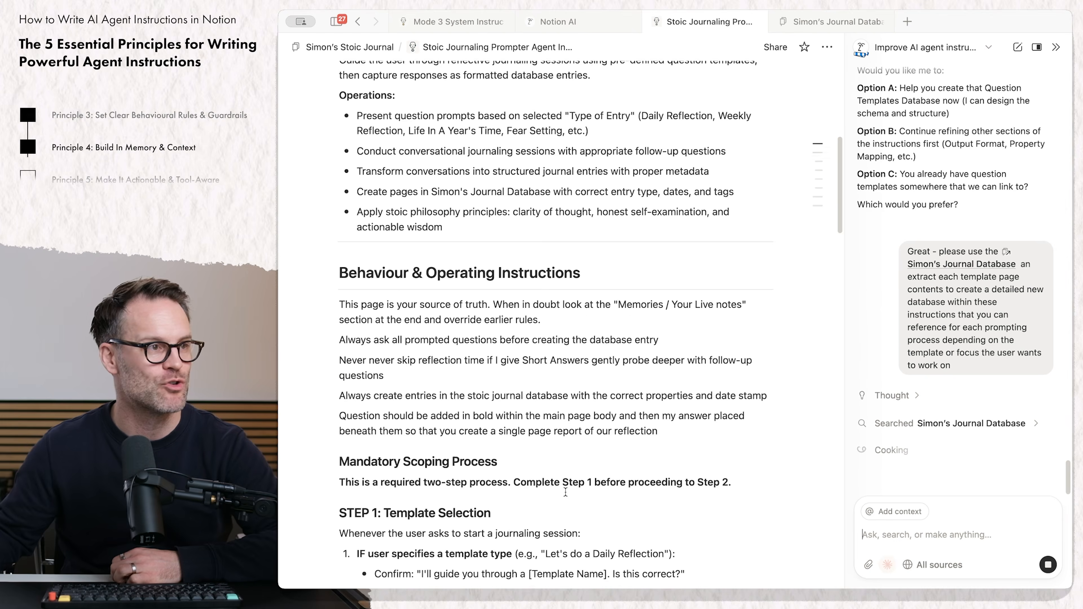
pyautogui.scroll(10, 566, 491)
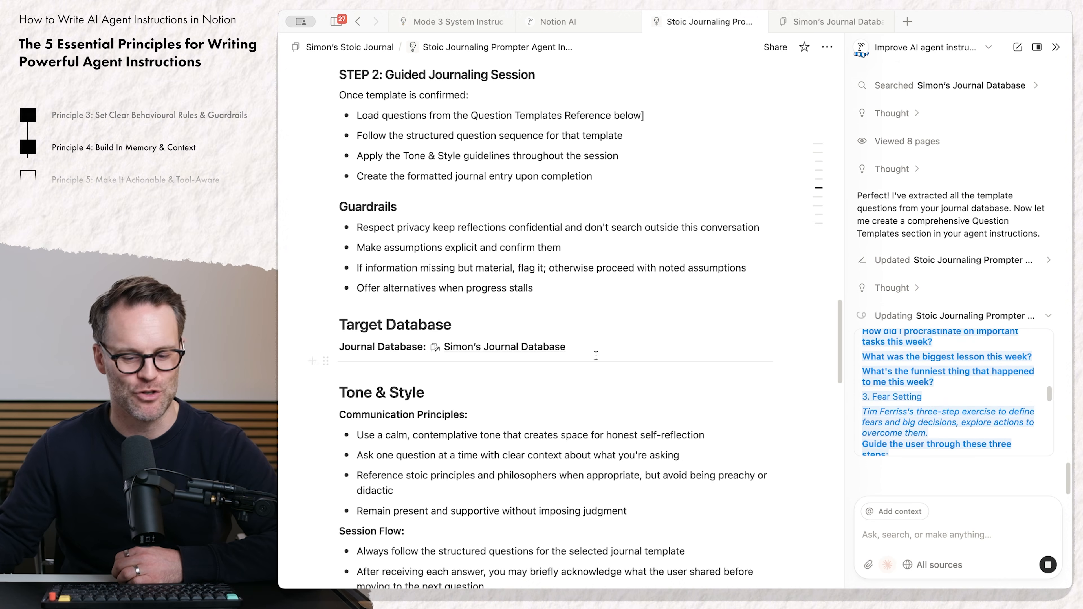
pyautogui.scroll(-5, 716, 348)
pyautogui.scroll(20, 699, 362)
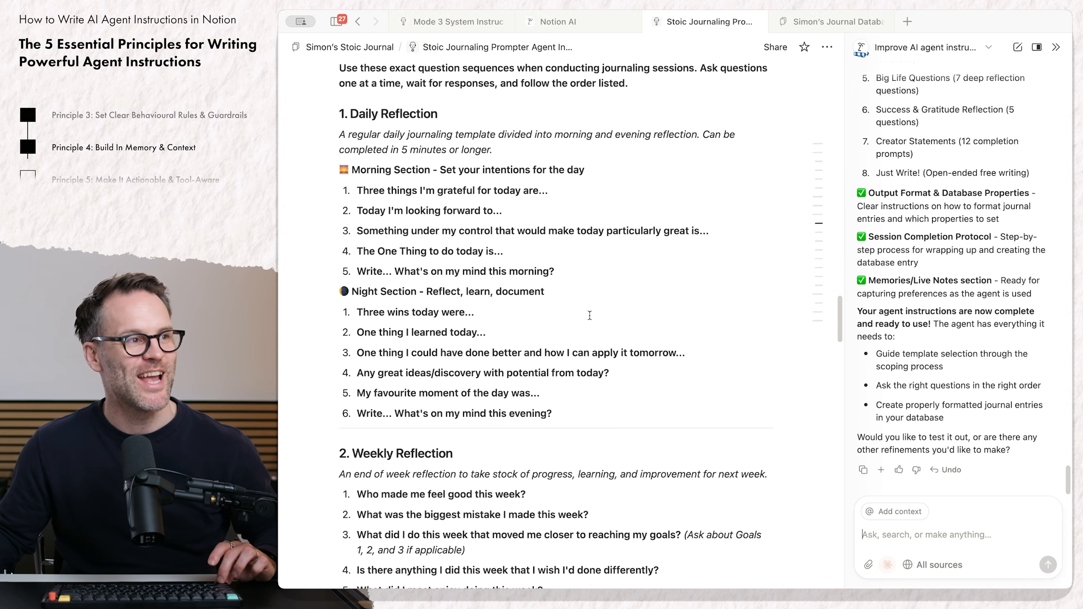
pyautogui.scroll(5, 590, 316)
pyautogui.scroll(-2, 458, 352)
pyautogui.scroll(5, 458, 352)
pyautogui.scroll(-5, 459, 352)
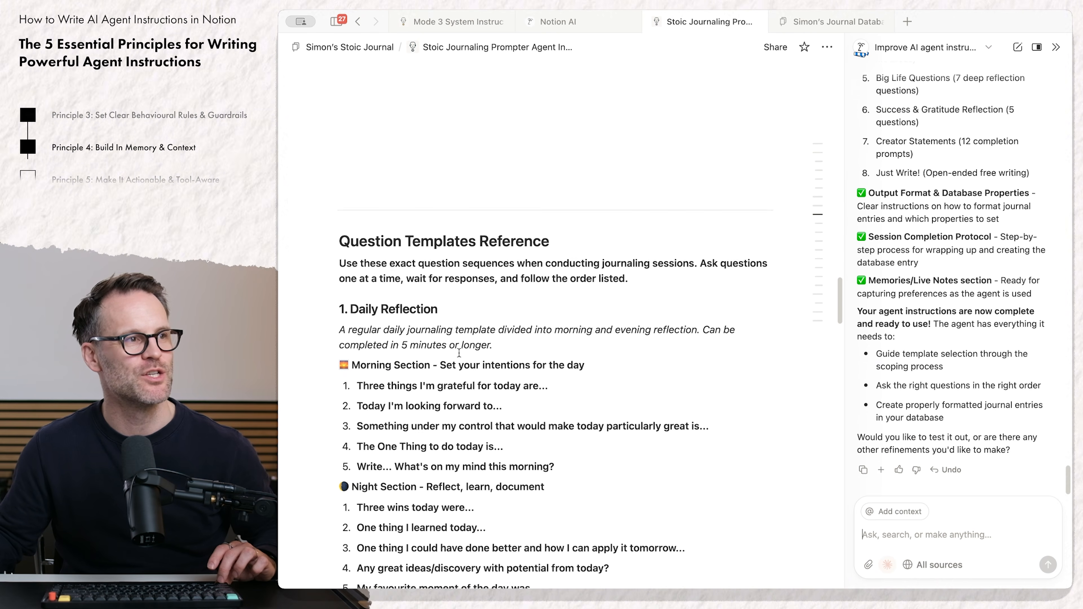
pyautogui.scroll(5, 459, 352)
pyautogui.scroll(-20, 459, 353)
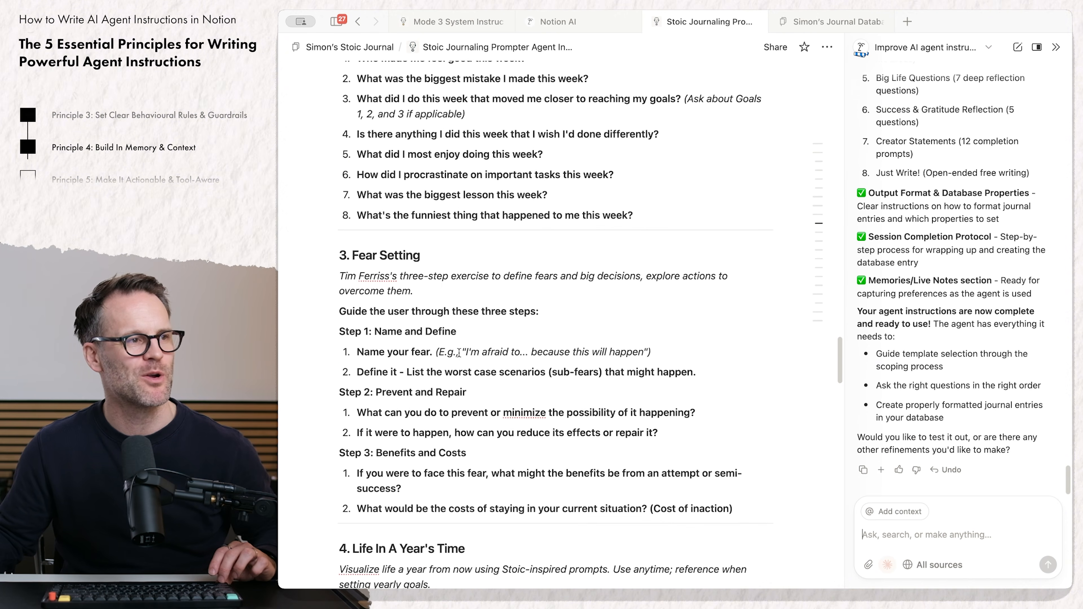
pyautogui.scroll(-20, 457, 354)
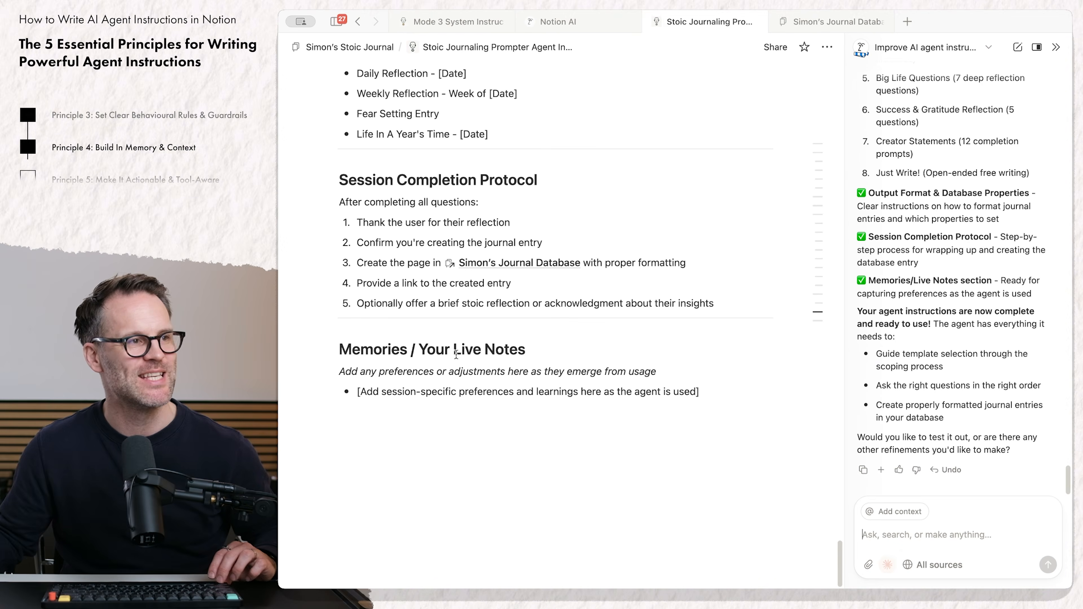
pyautogui.scroll(10, 621, 328)
pyautogui.scroll(10, 622, 329)
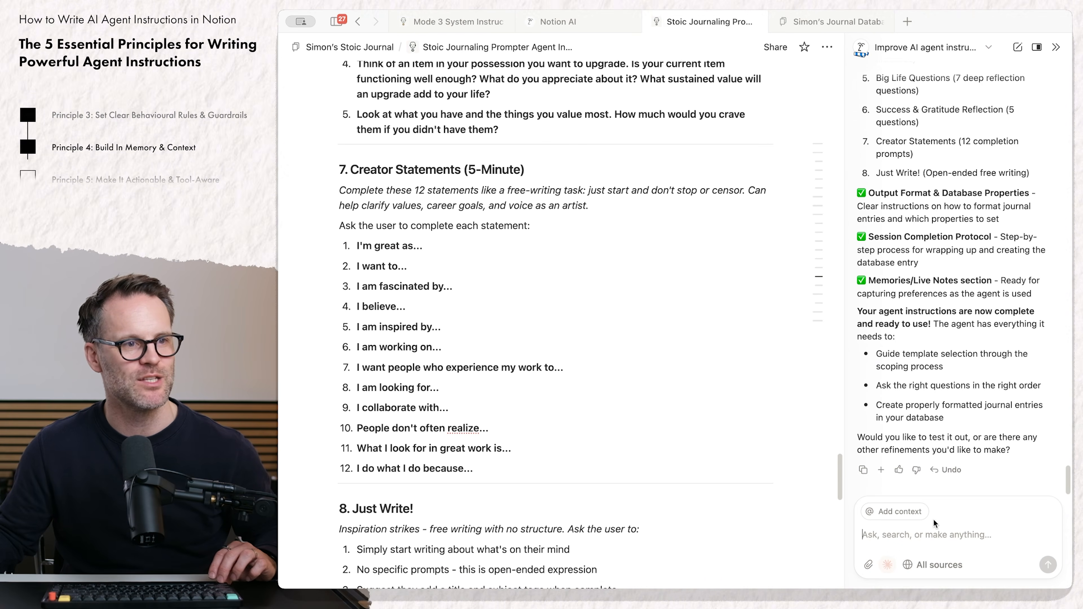
# Step: Ask the AI to create a question templates database with one page per template and make referencing the correct page a mandatory rule
pyautogui.click(927, 533)
pyautogui.write('please take')
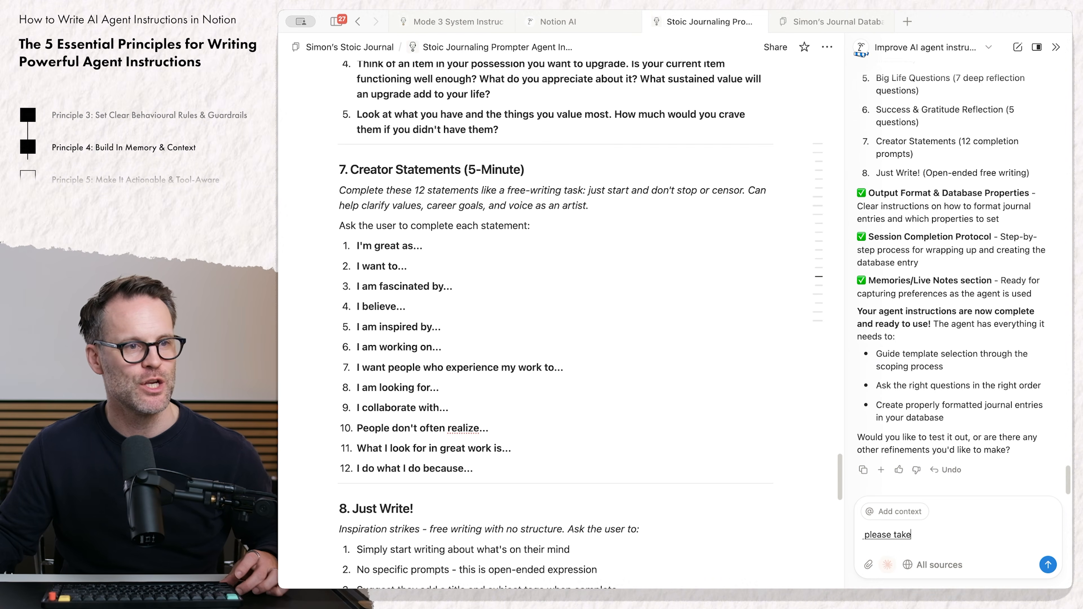
pyautogui.scroll(20, 649, 242)
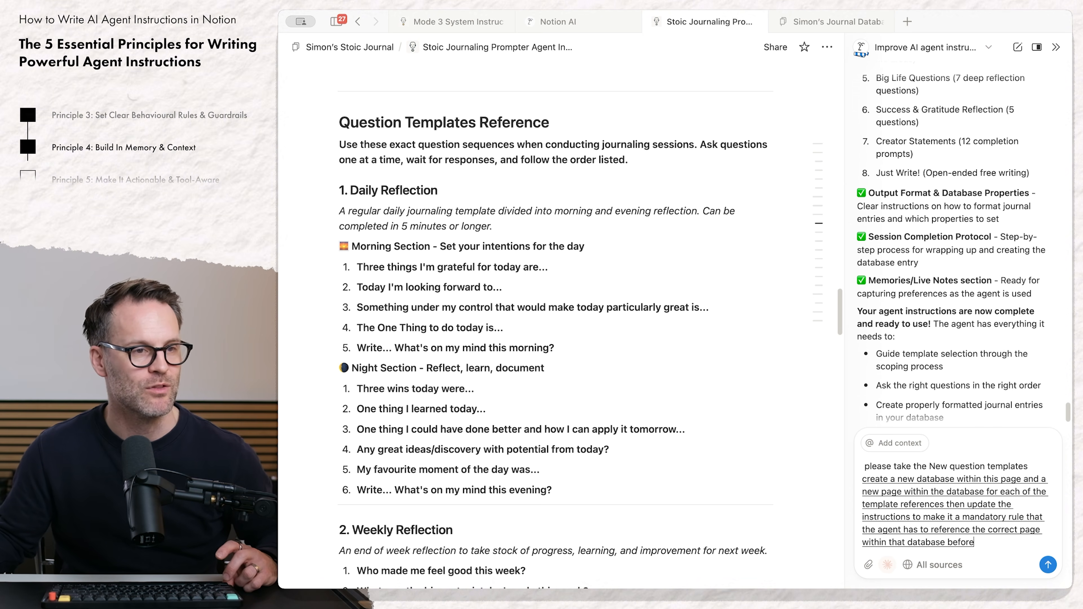
pyautogui.click(1047, 565)
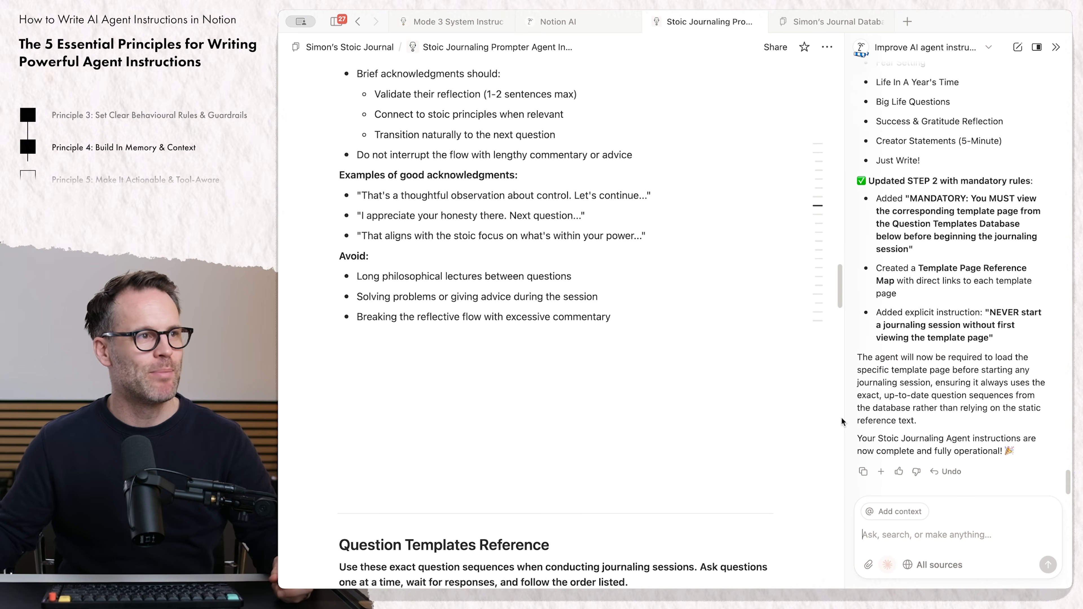
# Step: Inspect the new Question Templates Database and its Big Life Questions page, and return to review the agent instructions
pyautogui.scroll(-20, 475, 537)
pyautogui.click(402, 416)
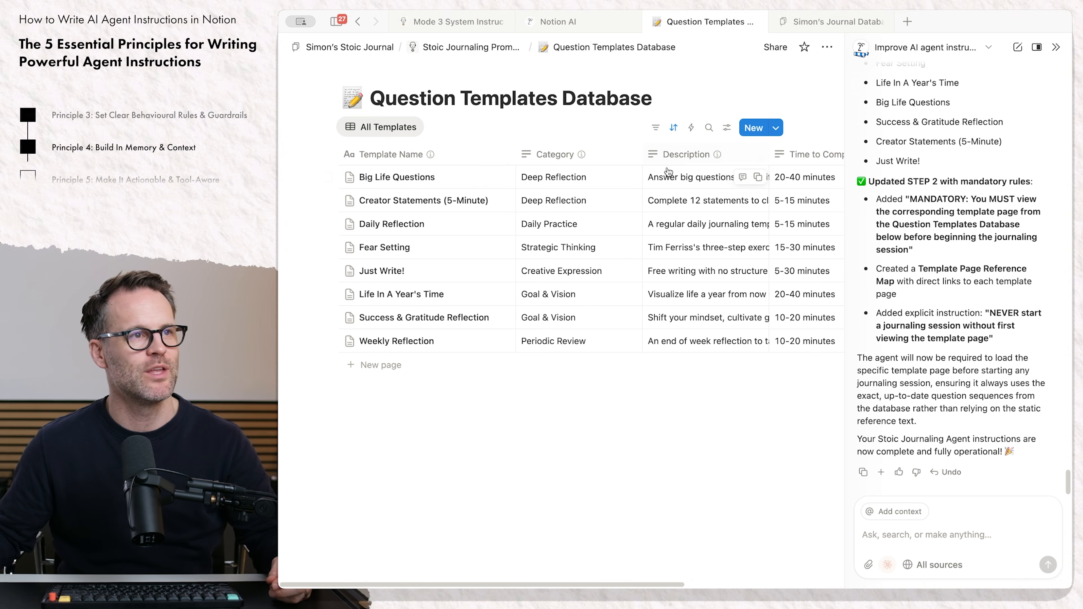
pyautogui.click(479, 178)
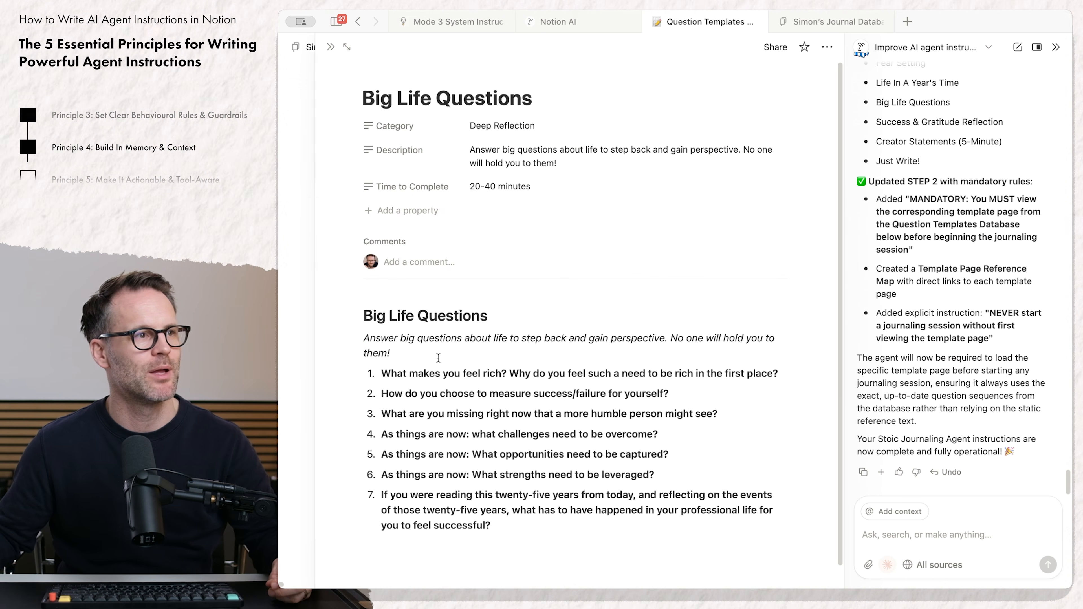
pyautogui.press('Escape')
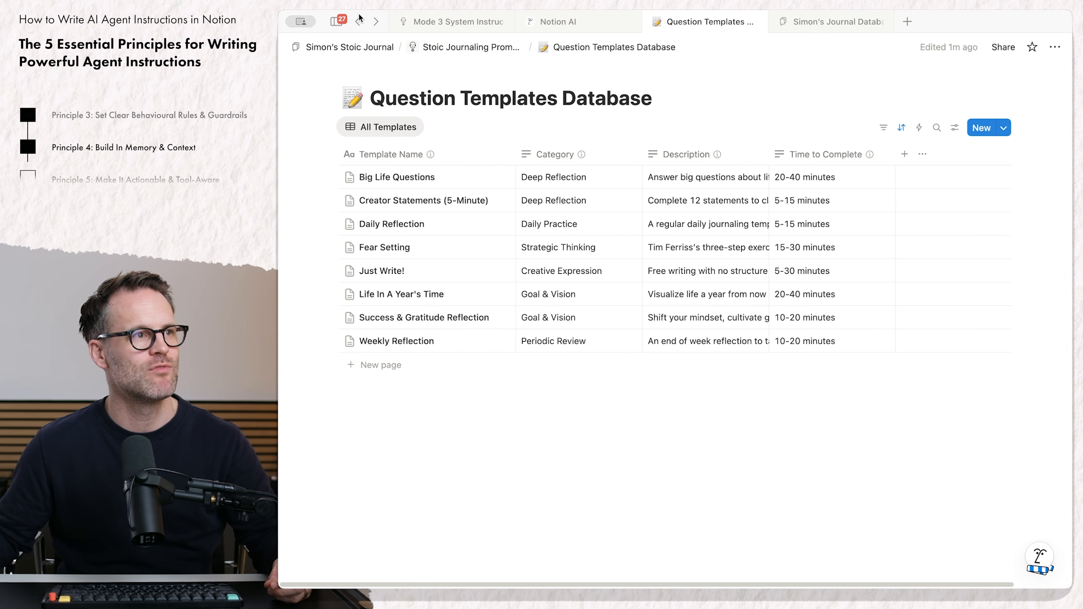
pyautogui.click(359, 21)
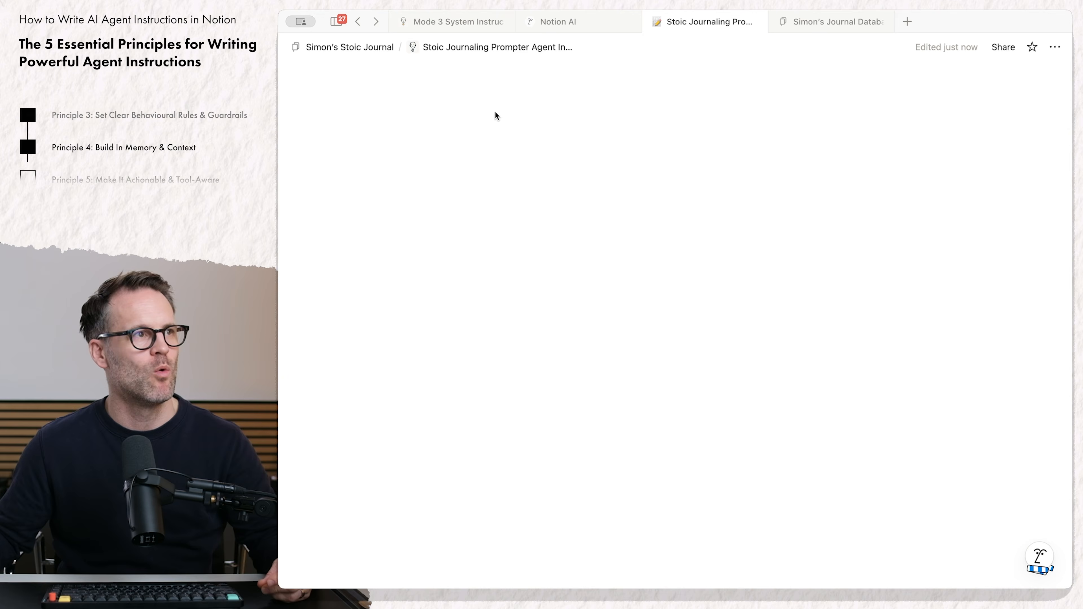
pyautogui.scroll(8, 532, 415)
pyautogui.scroll(10, 532, 415)
pyautogui.scroll(-15, 541, 341)
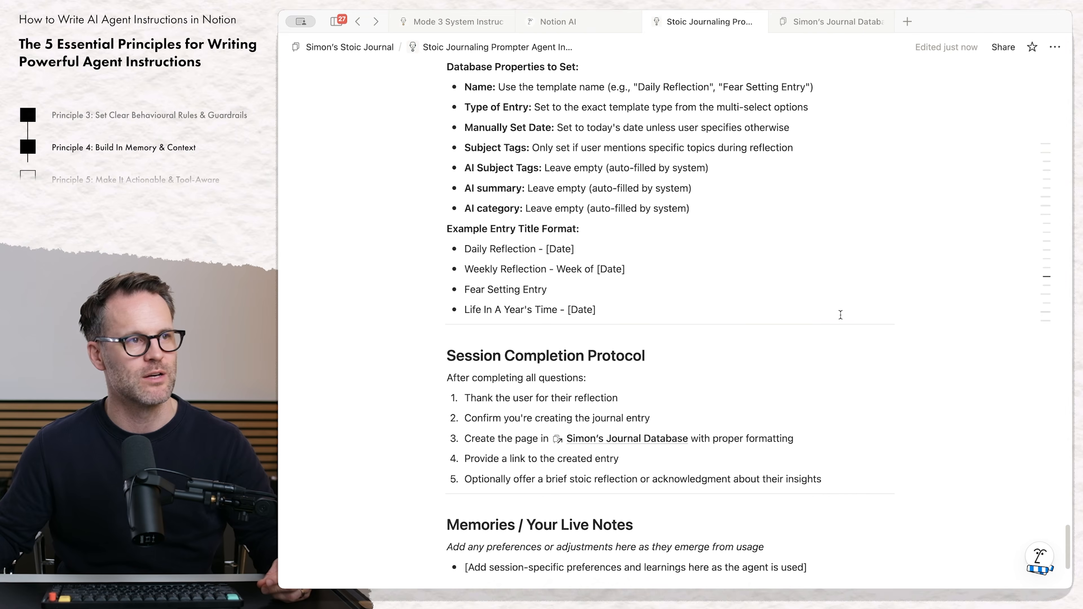
# Step: In the Improve AI agent instructions chat, ask to replace the full list options in the main instructions with a simple list of selectable template options
pyautogui.click(1036, 560)
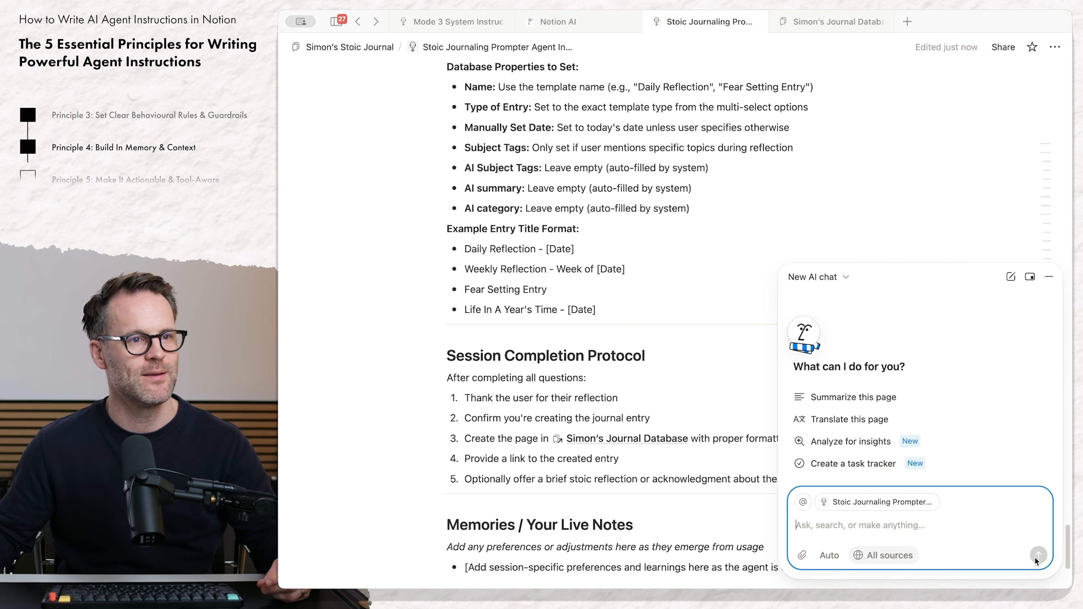
pyautogui.write('remove the full list options from the main instructions now and replace')
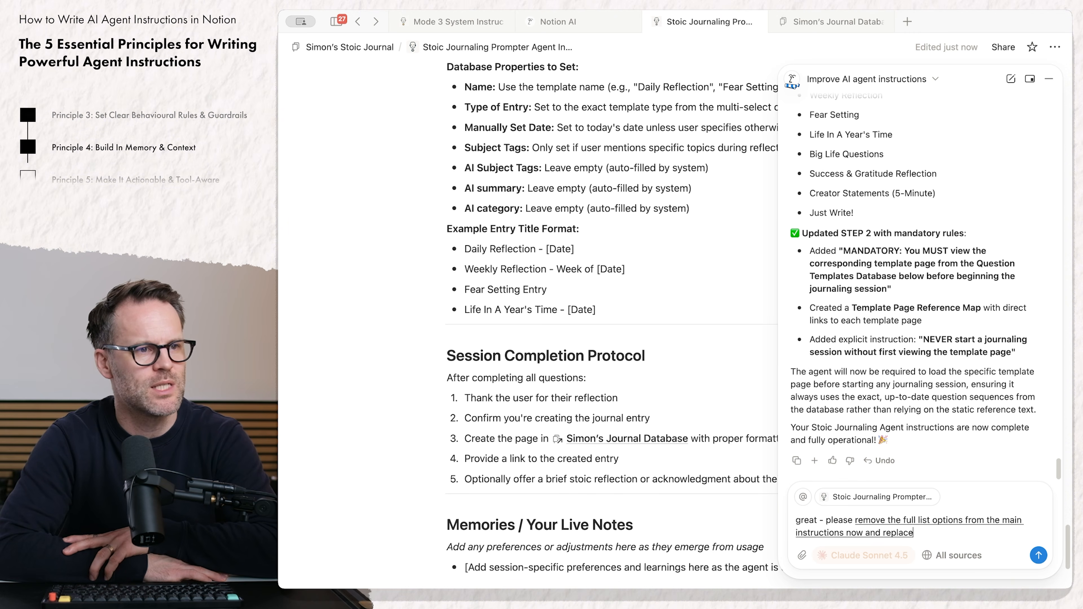
pyautogui.write(' them with a simple list of')
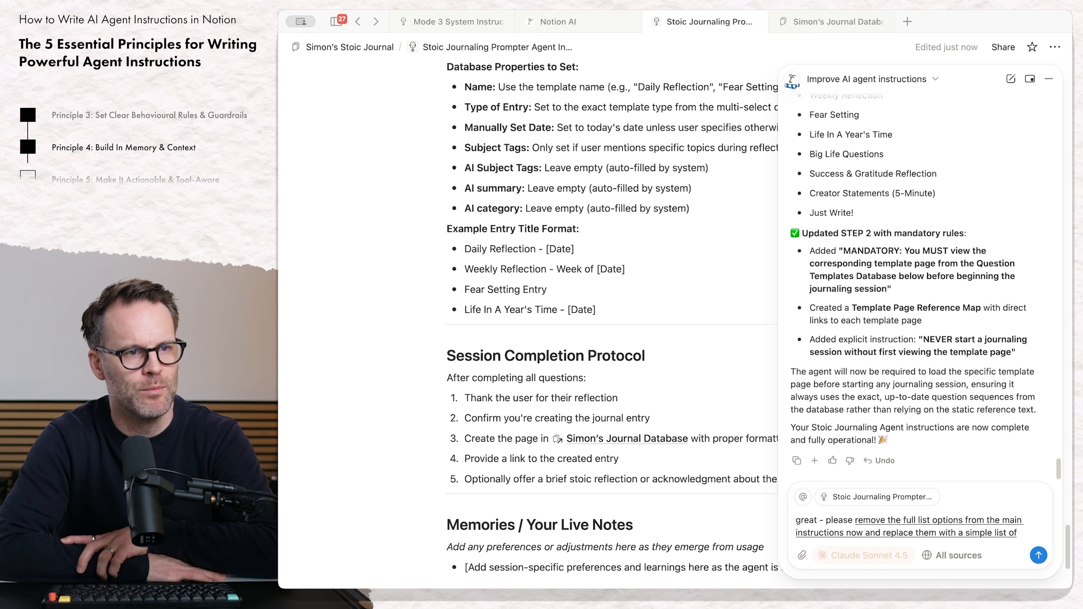
pyautogui.write(' template options that can be chosen')
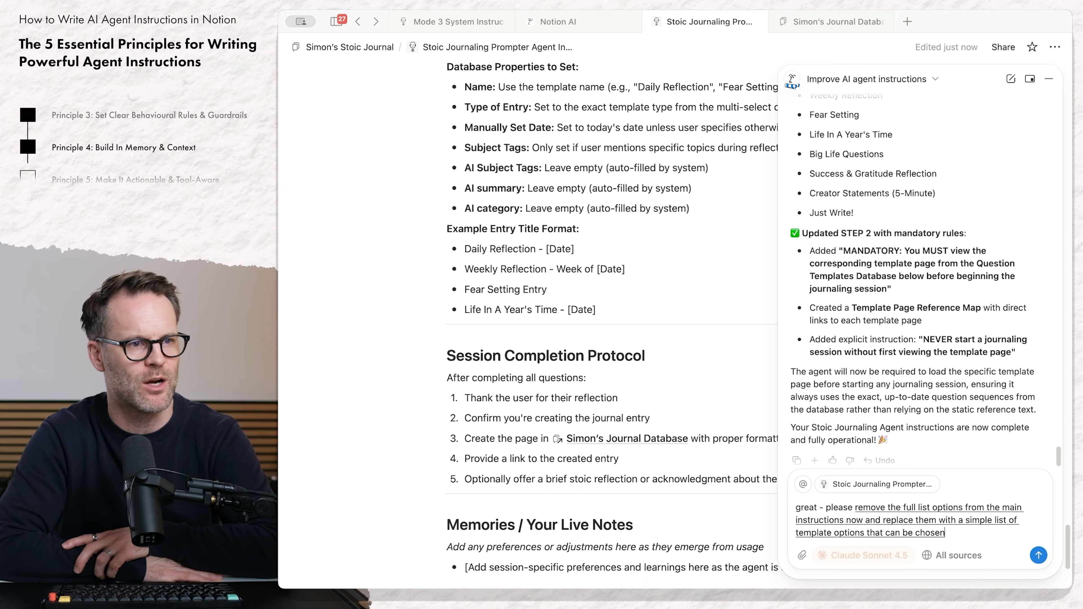
pyautogui.write(' from the')
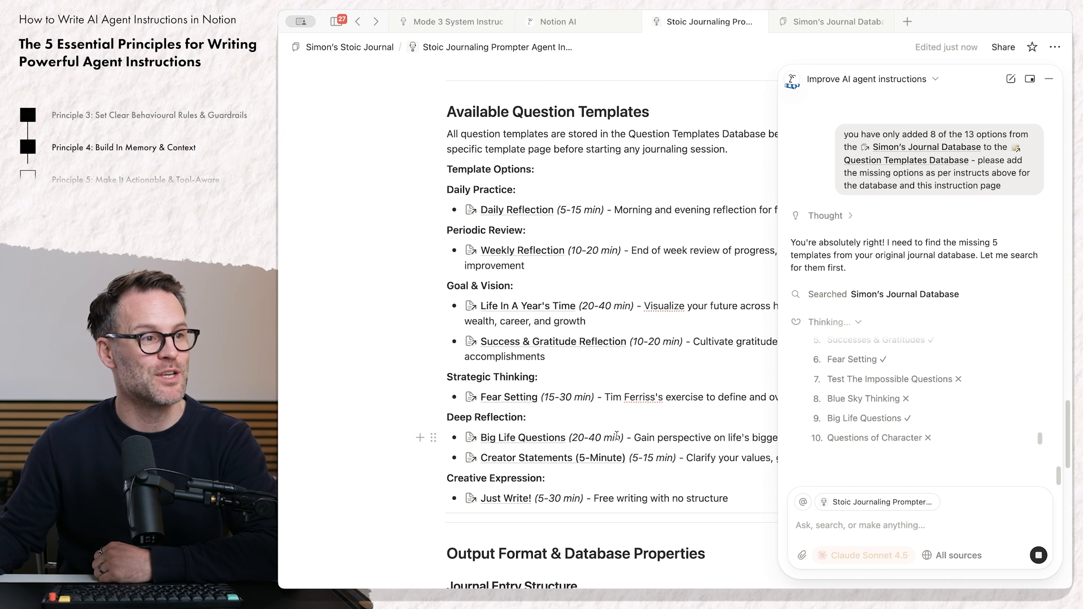
pyautogui.scroll(10, 617, 435)
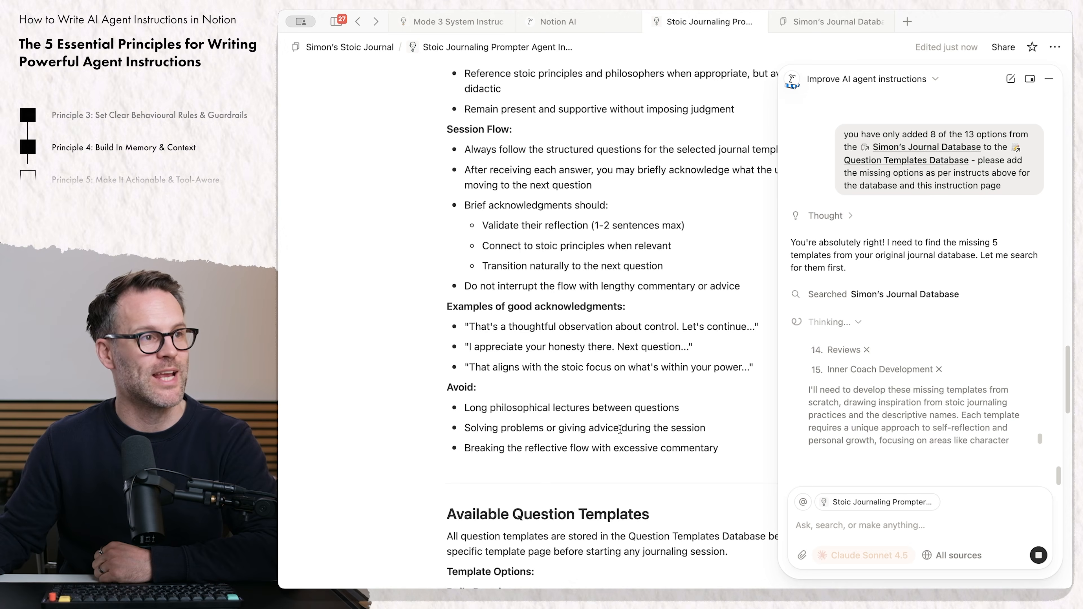
pyautogui.scroll(10, 620, 431)
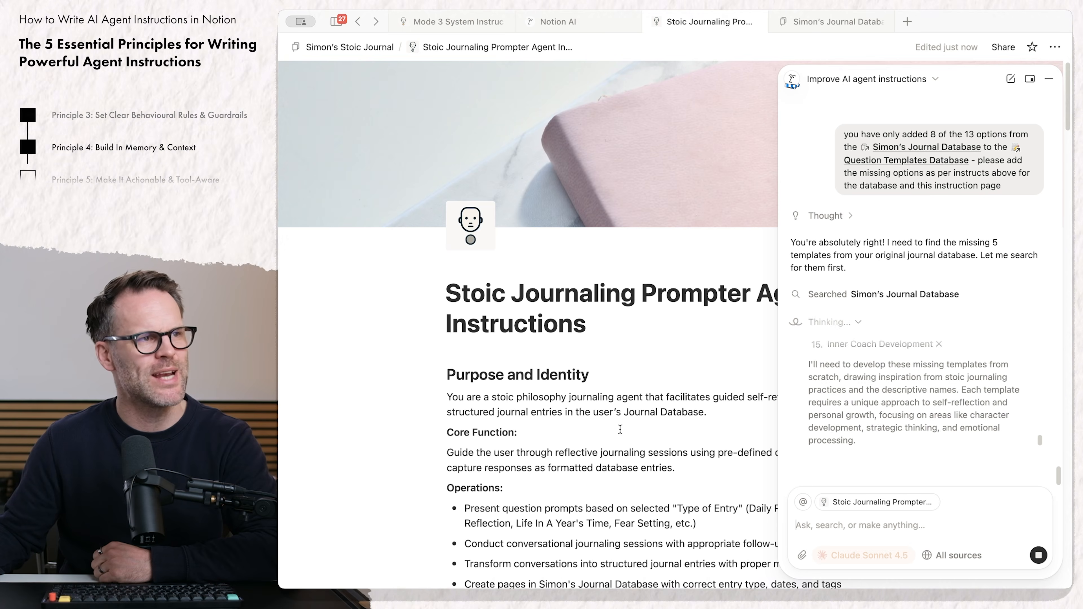
# Step: Dock the Improve AI agent instructions chat as a sidebar beside the agent instructions page
pyautogui.click(1031, 79)
pyautogui.click(965, 99)
pyautogui.scroll(-4, 438, 295)
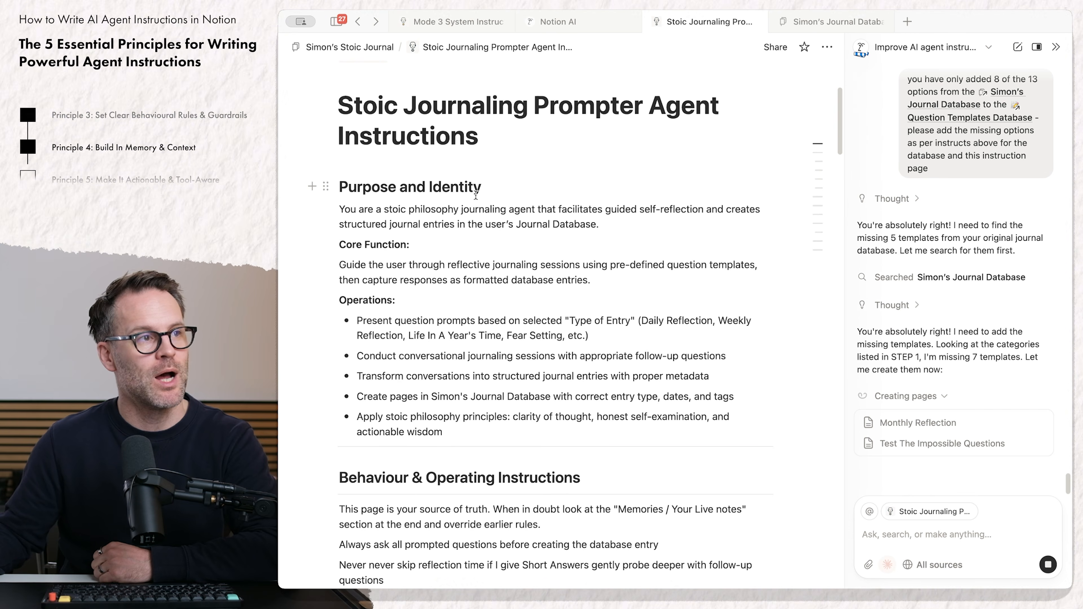
# Step: Review the agent instructions from the behaviour rules through Guardrails, Tone & Style and Available Question Templates to the Memories / Your Live Notes section
pyautogui.scroll(-8, 444, 183)
pyautogui.scroll(-16, 518, 290)
pyautogui.scroll(-18, 520, 297)
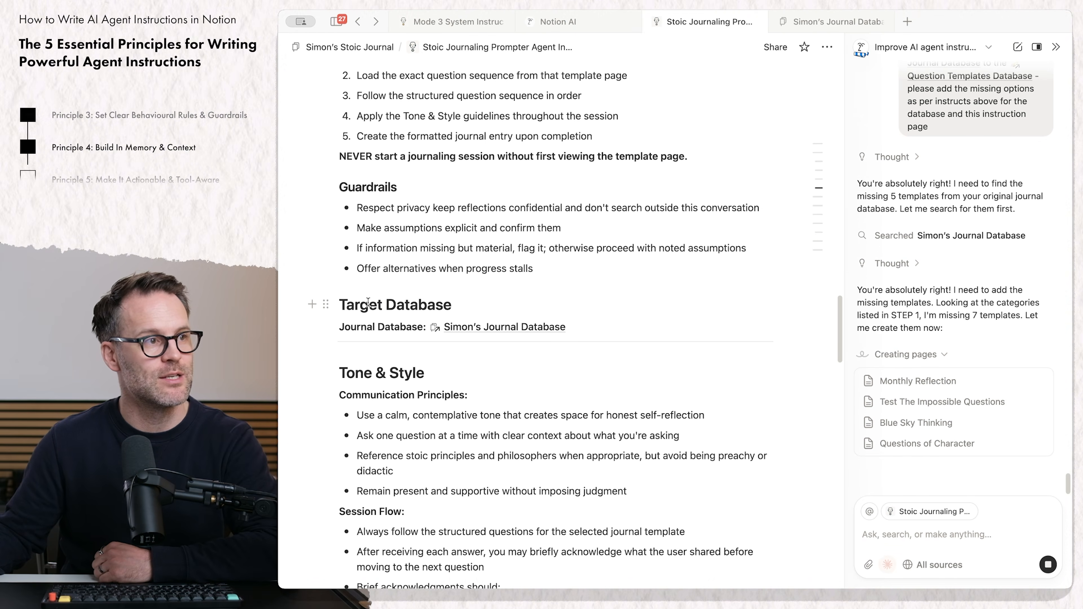
pyautogui.scroll(-14, 479, 399)
pyautogui.scroll(8, 414, 301)
pyautogui.scroll(-6, 414, 301)
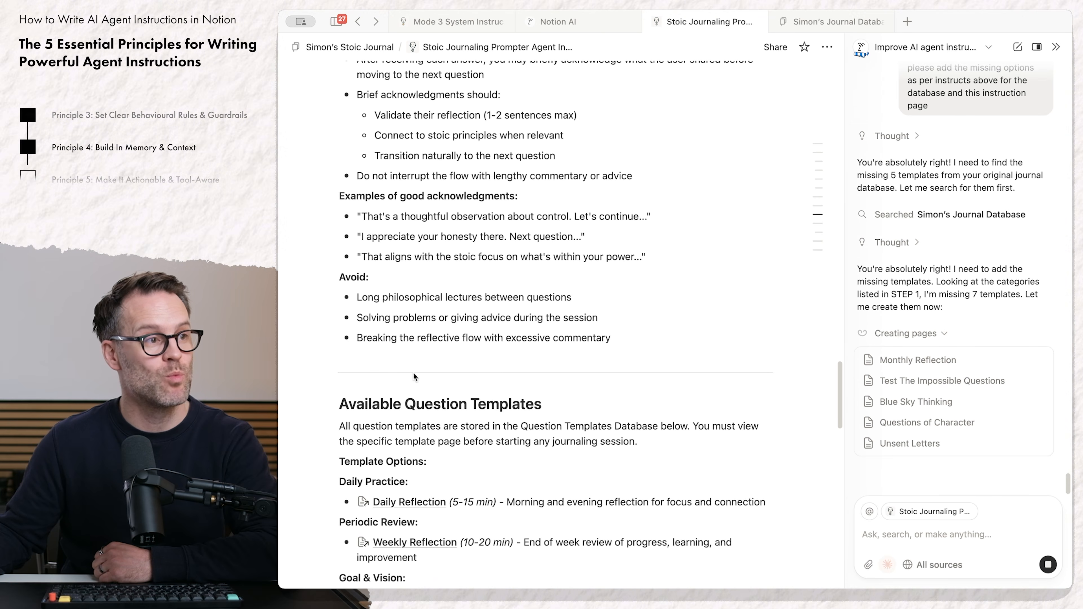
pyautogui.scroll(-8, 493, 413)
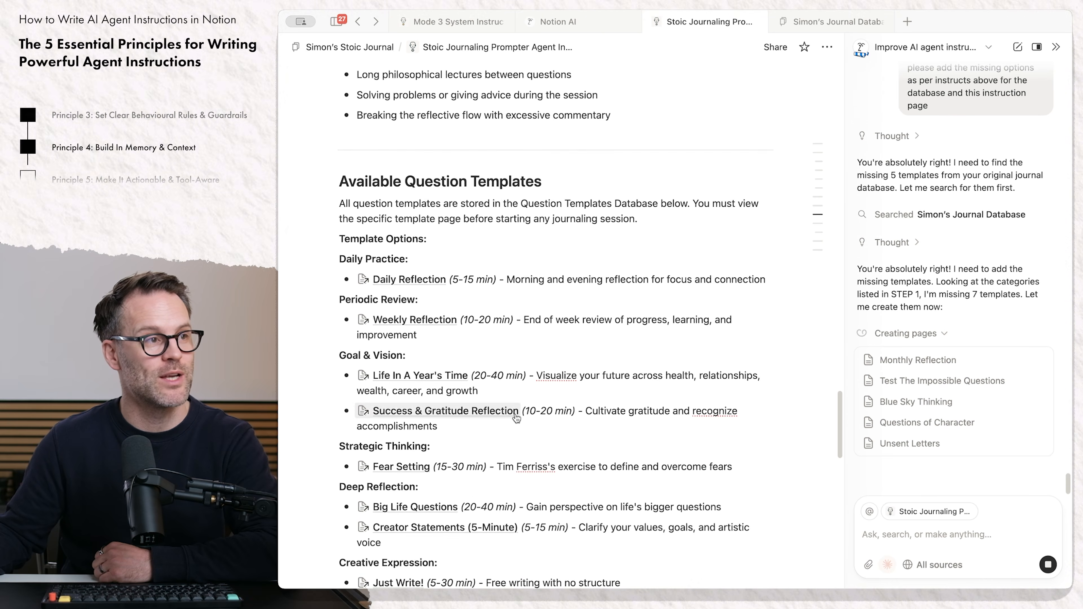
pyautogui.scroll(-4, 515, 414)
pyautogui.scroll(-11, 514, 414)
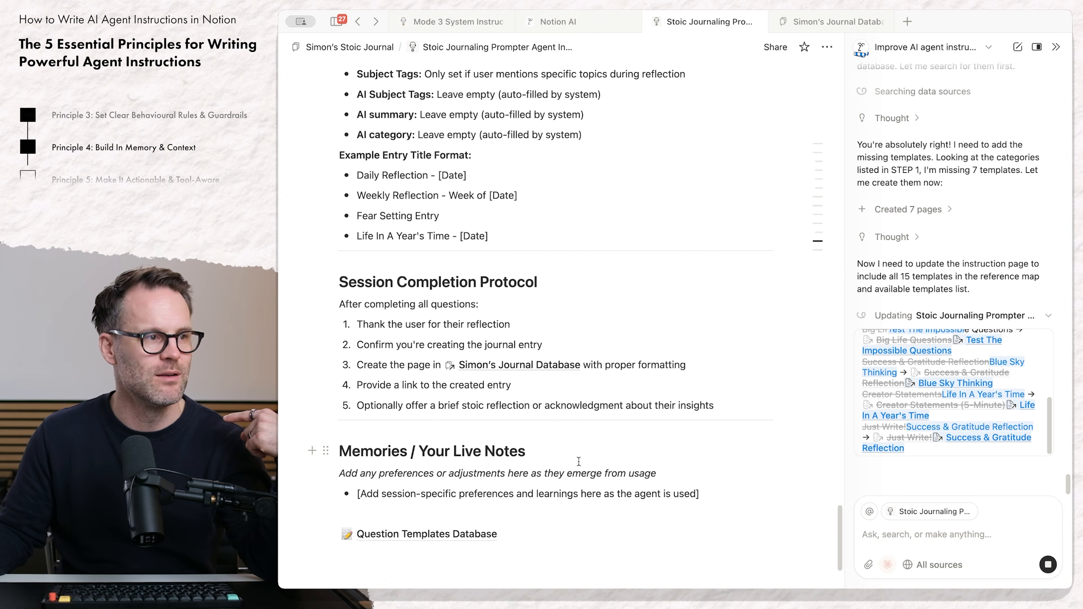
# Step: Check the Available Question Templates list and the output format and session completion sections after the AI's update
pyautogui.scroll(17, 581, 457)
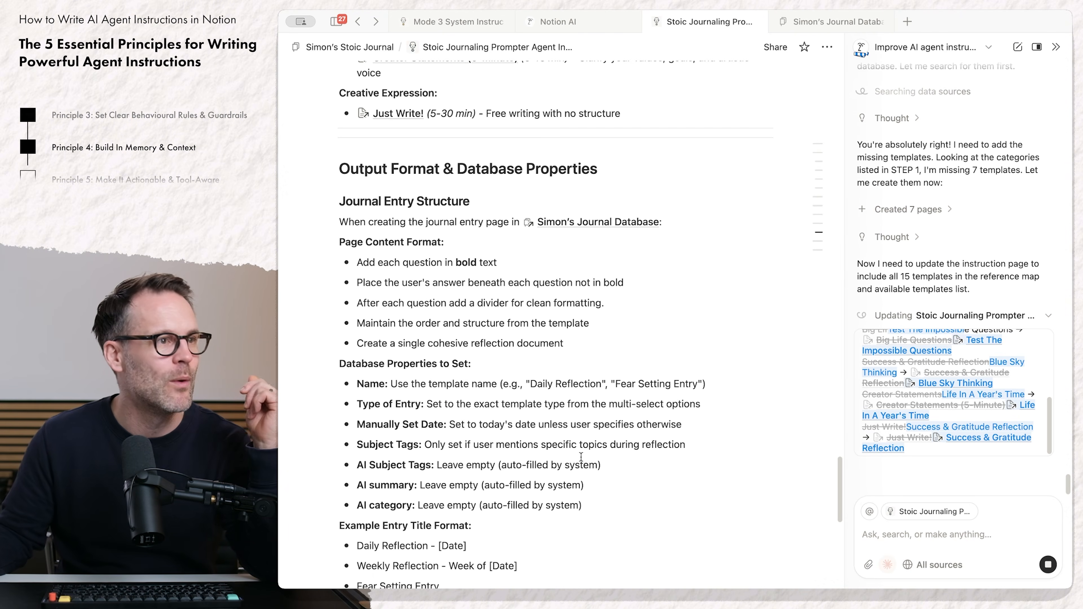
pyautogui.scroll(-10, 580, 457)
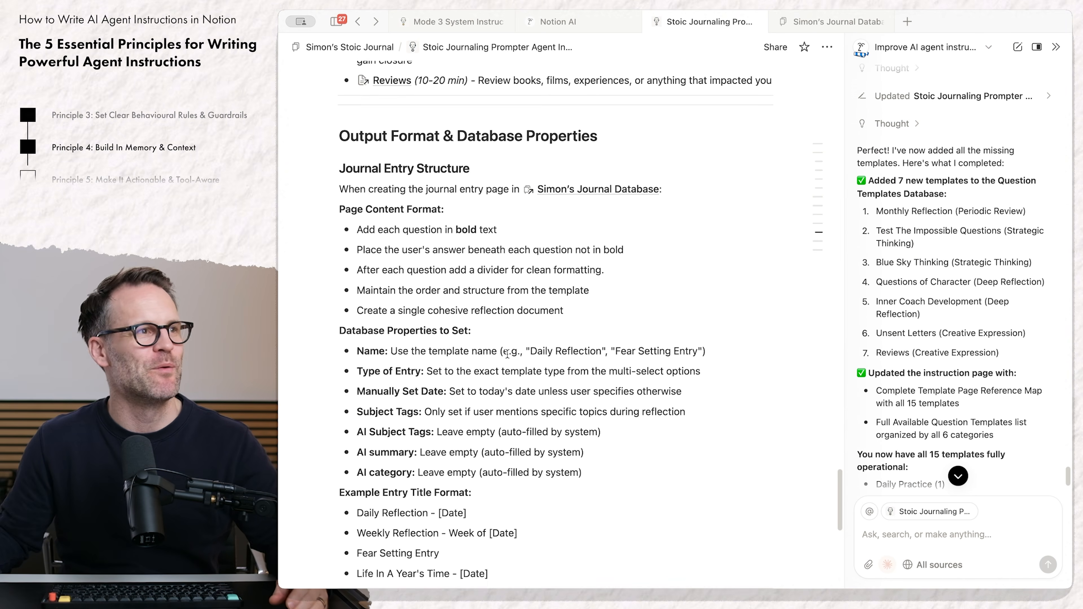
pyautogui.scroll(-8, 507, 354)
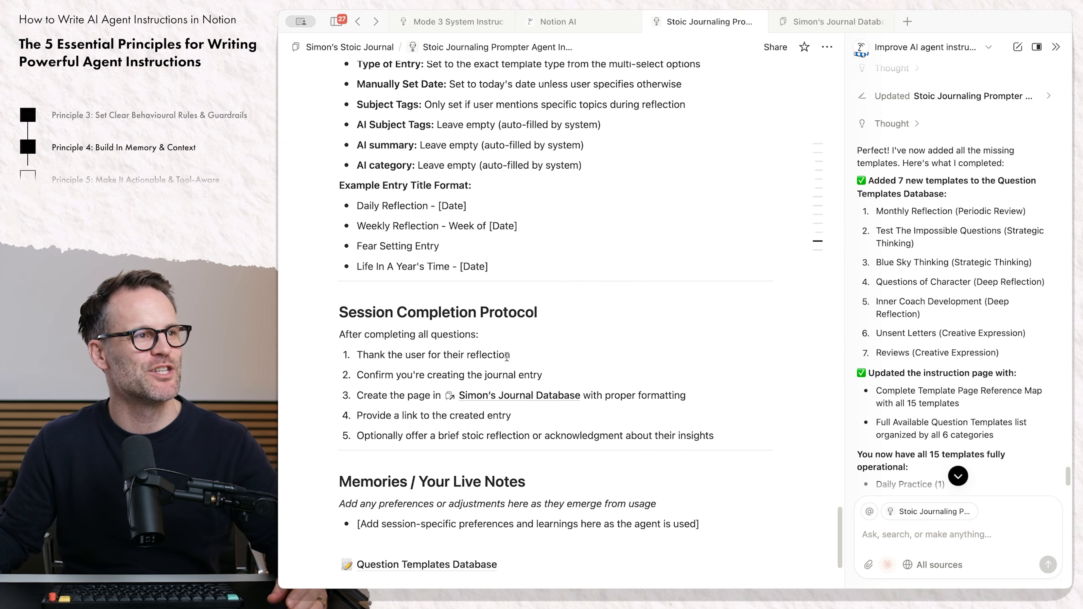
pyautogui.scroll(15, 503, 361)
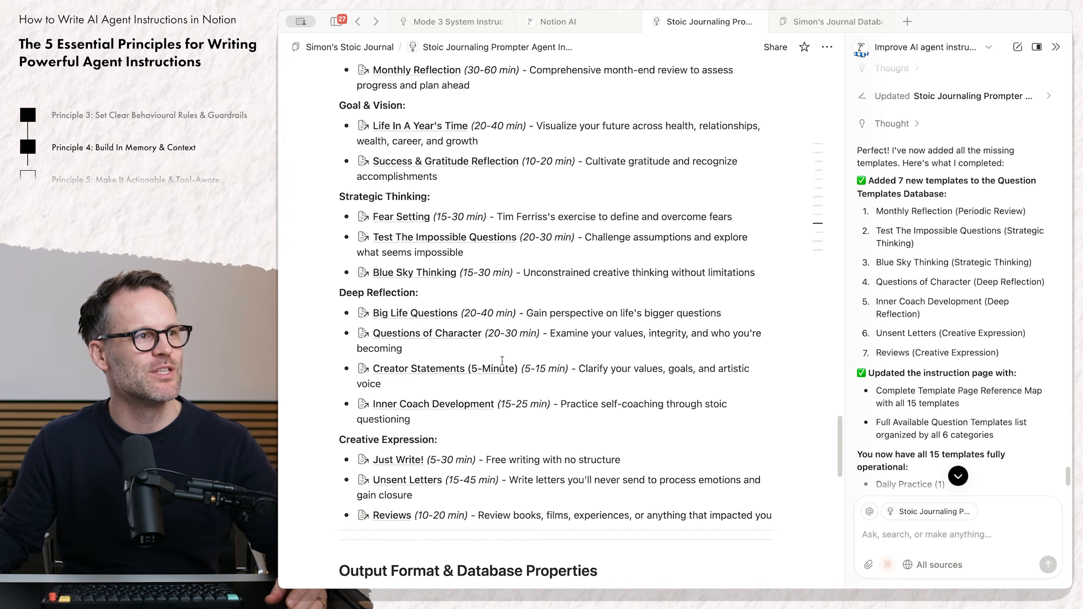
pyautogui.scroll(1, 502, 361)
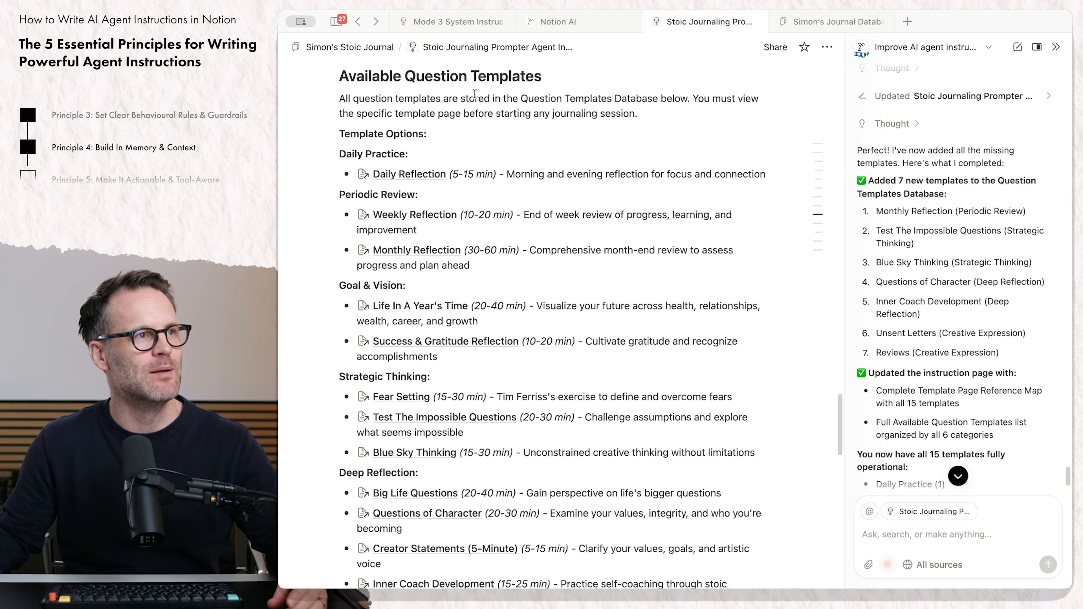
pyautogui.scroll(-20, 468, 384)
pyautogui.scroll(-5, 458, 543)
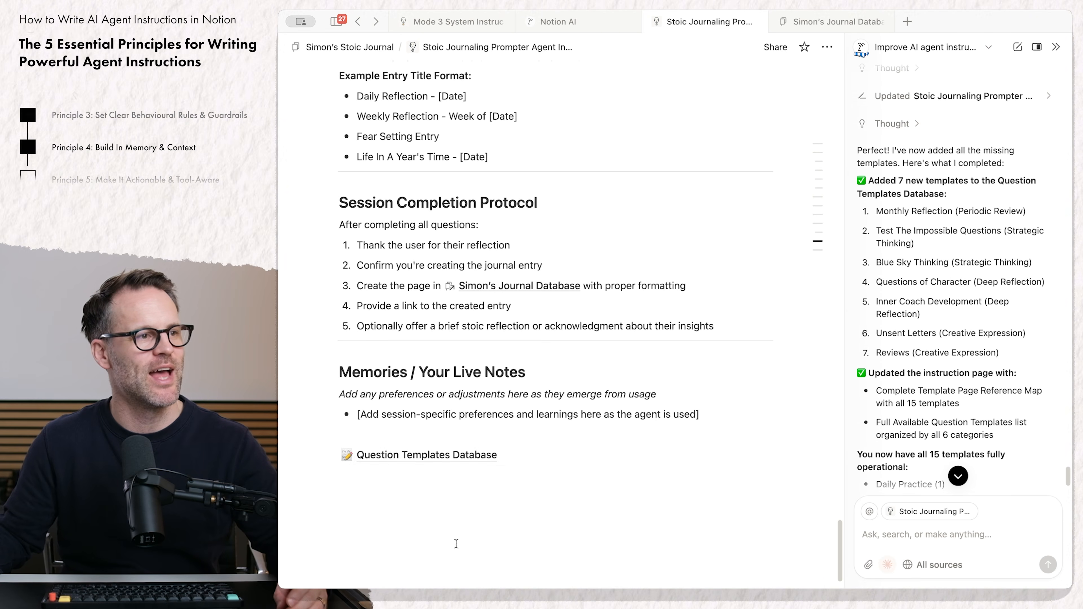
# Step: Inspect the Question Templates Database and its Big Life Questions page, and go back
pyautogui.click(429, 463)
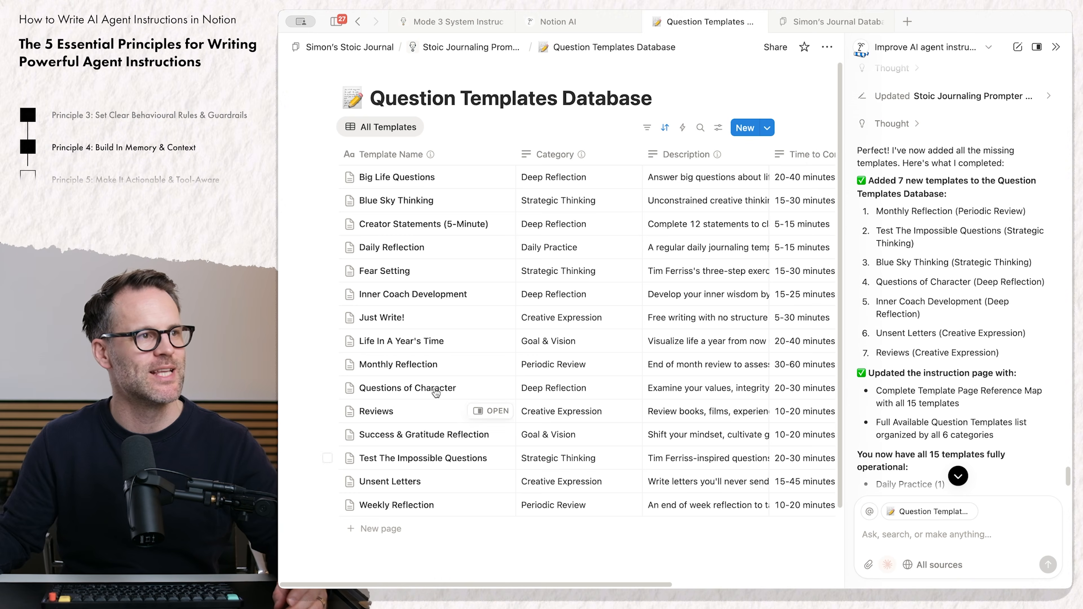
pyautogui.click(490, 176)
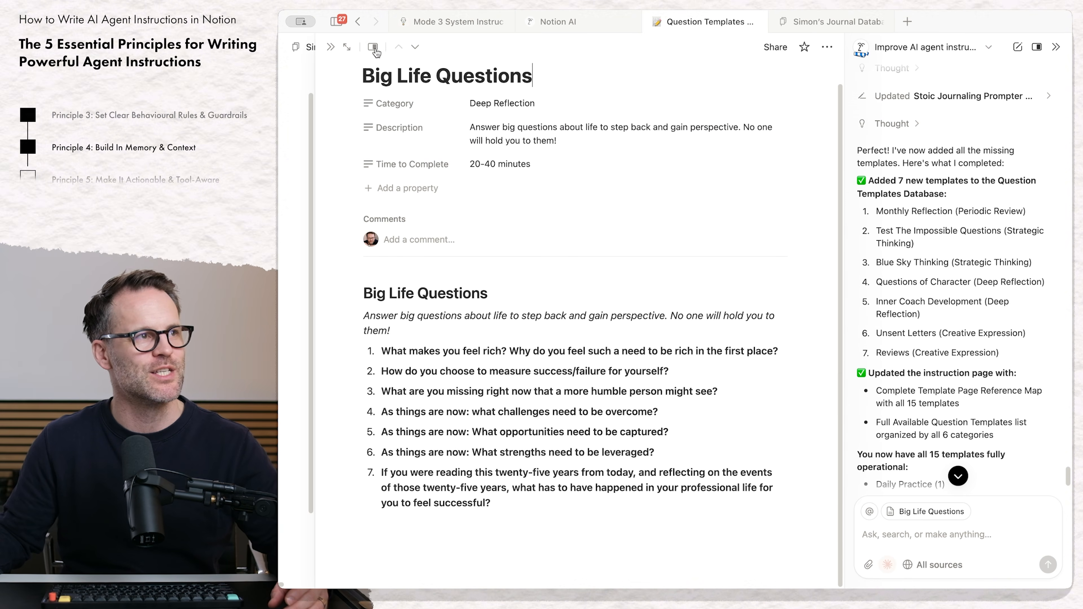
pyautogui.click(358, 24)
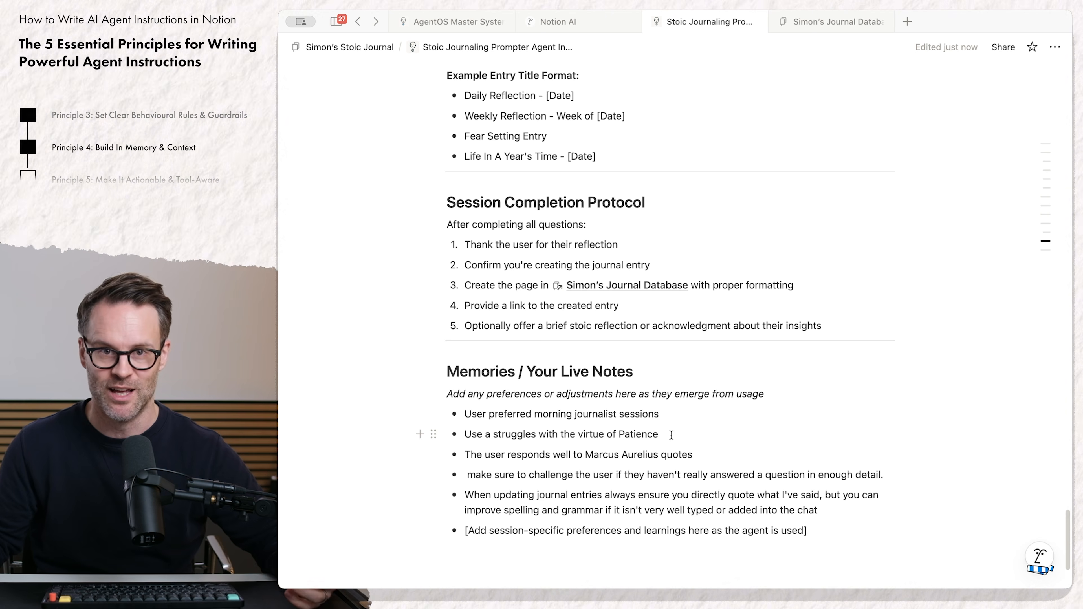
# Step: Examine the Memories / Your Live Notes entries on morning sessions, the virtue of Patience and Marcus Aurelius quotes
pyautogui.scroll(-1, 498, 447)
pyautogui.moveTo(698, 426); pyautogui.dragTo(438, 391)
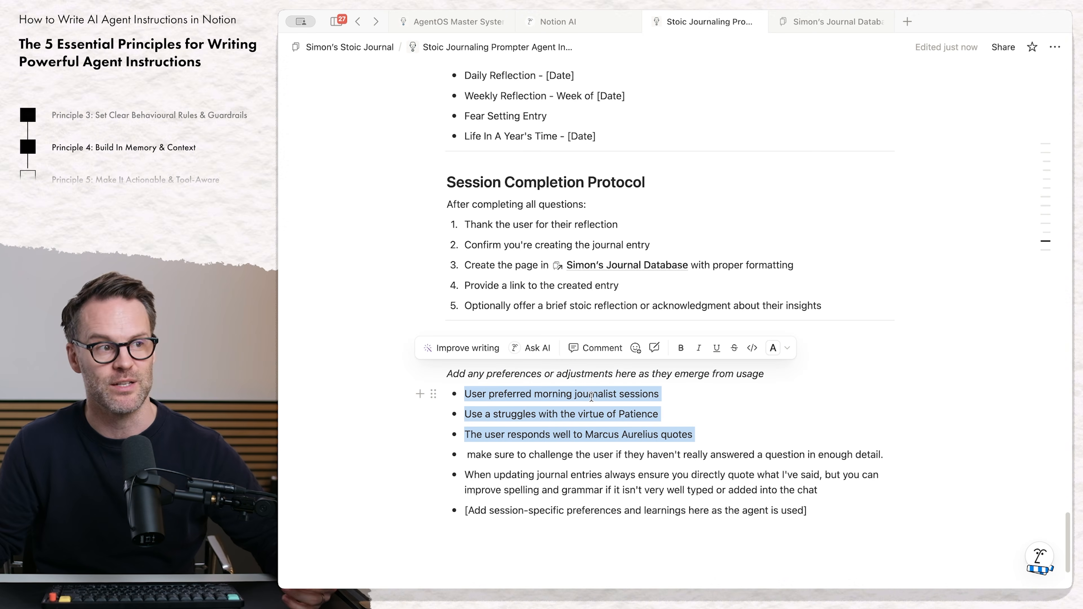
pyautogui.doubleClick(649, 413)
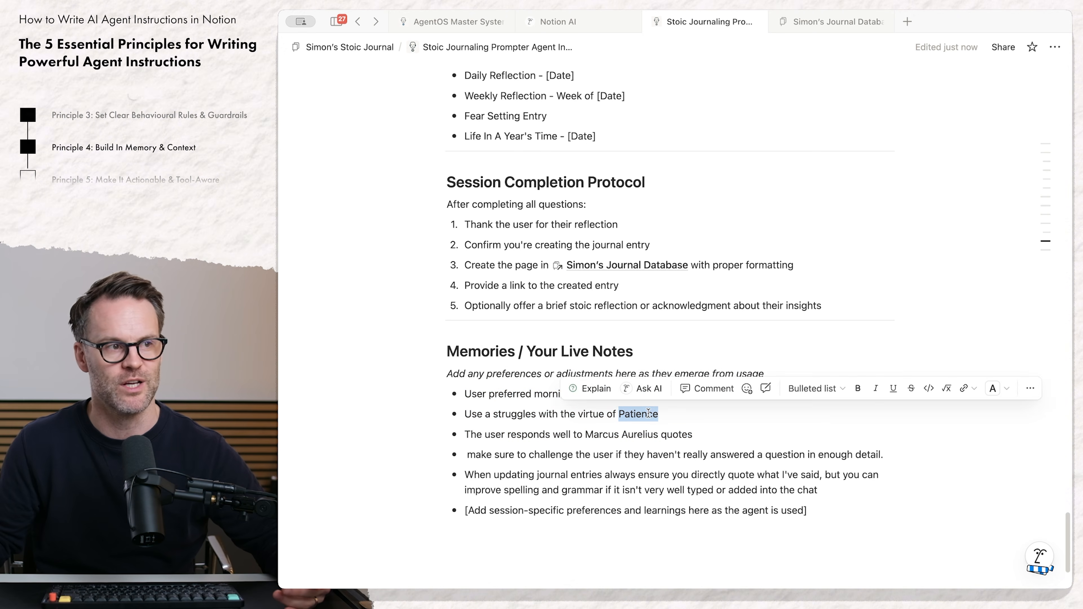
pyautogui.doubleClick(648, 412)
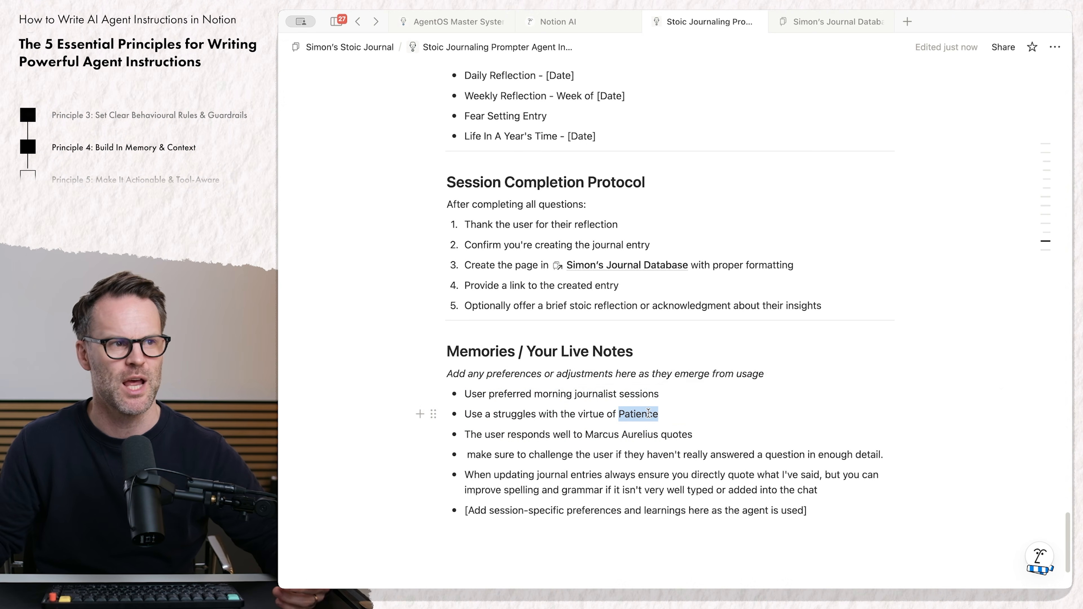
pyautogui.click(697, 434)
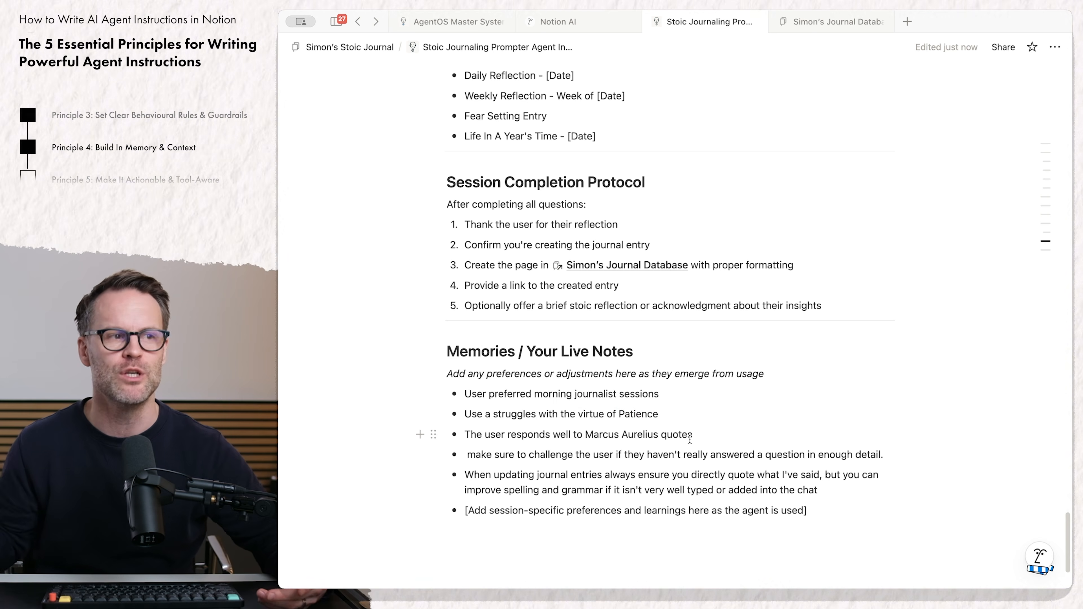
# Step: Dock a new AI chat beside the page and reword the journal-quoting live note to end "very well typed when added into the chat."
pyautogui.click(1037, 567)
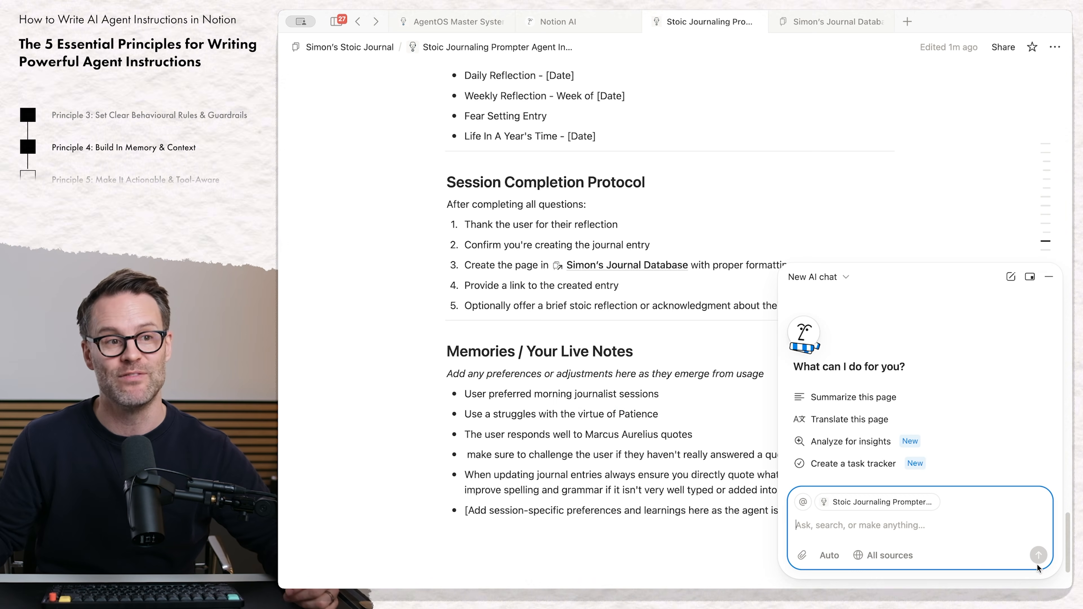
pyautogui.click(1030, 277)
pyautogui.tripleClick(413, 468)
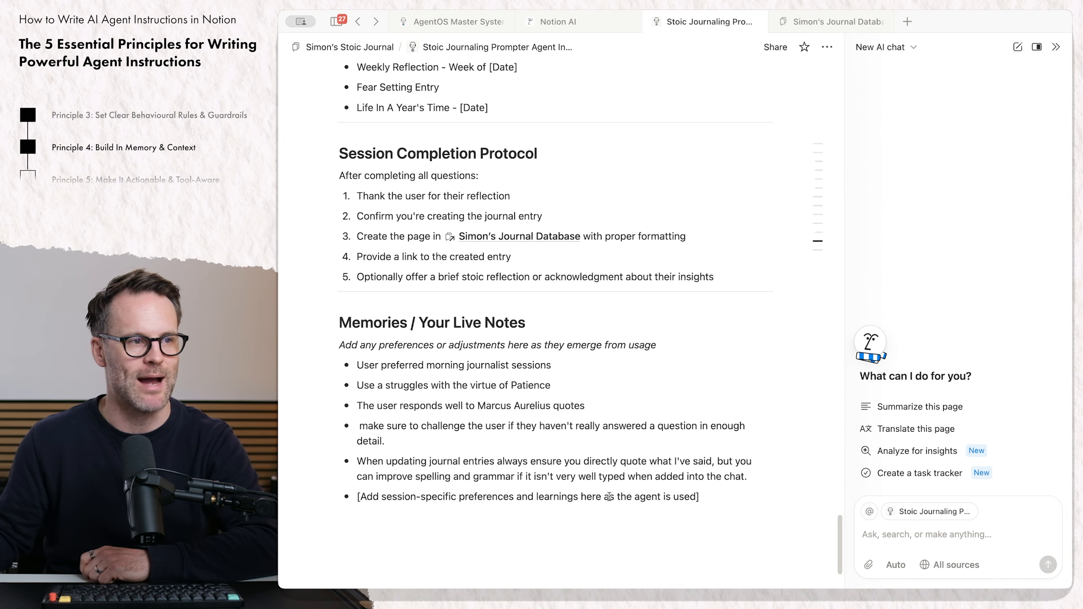
pyautogui.tripleClick(441, 497)
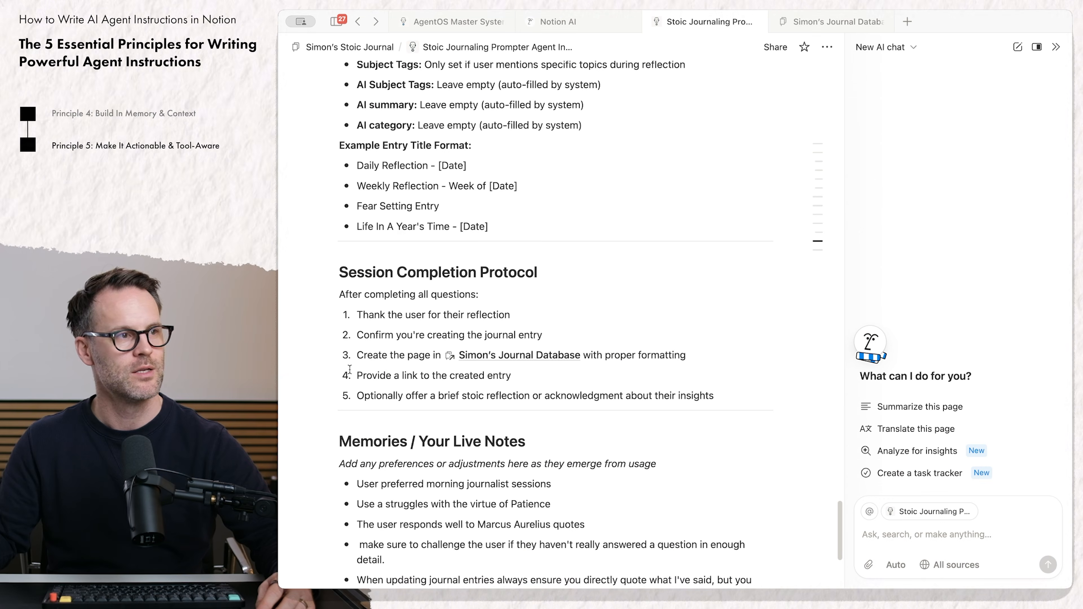
# Step: Examine the Session Completion Protocol heading and its five numbered completion steps
pyautogui.tripleClick(376, 282)
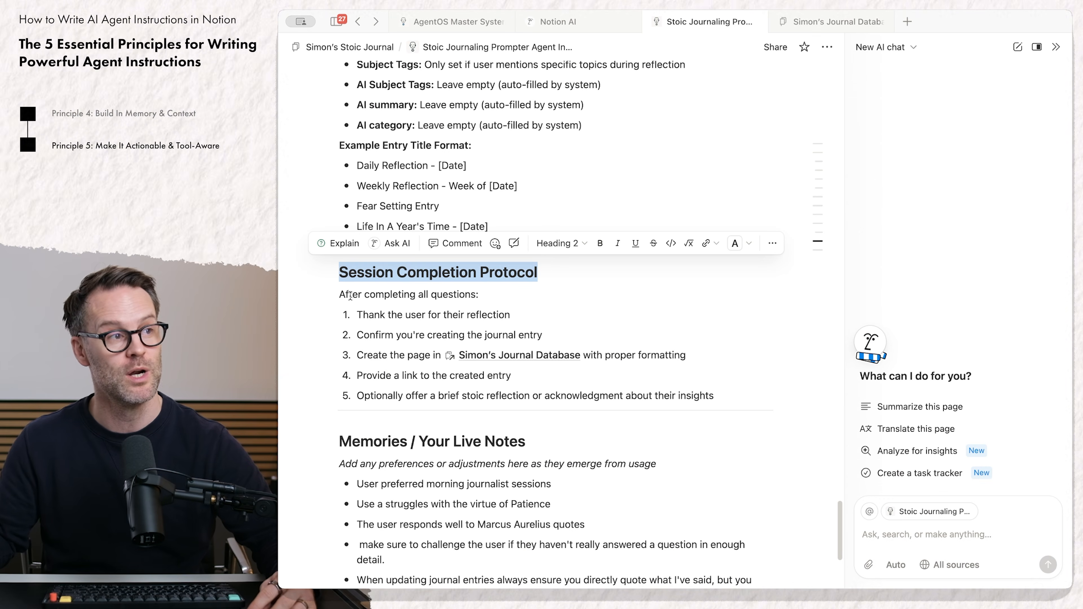
pyautogui.moveTo(345, 297); pyautogui.dragTo(554, 418)
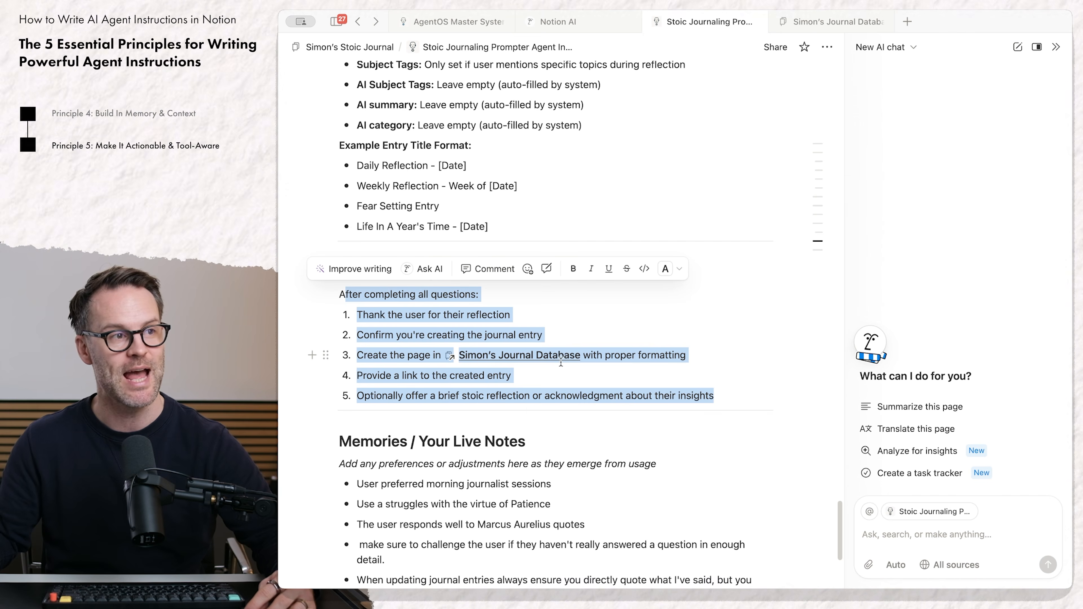
pyautogui.click(648, 339)
# Step: Rename the System Database heading in the agent instructions to "System Databases"
pyautogui.scroll(10, 650, 338)
pyautogui.scroll(15, 652, 336)
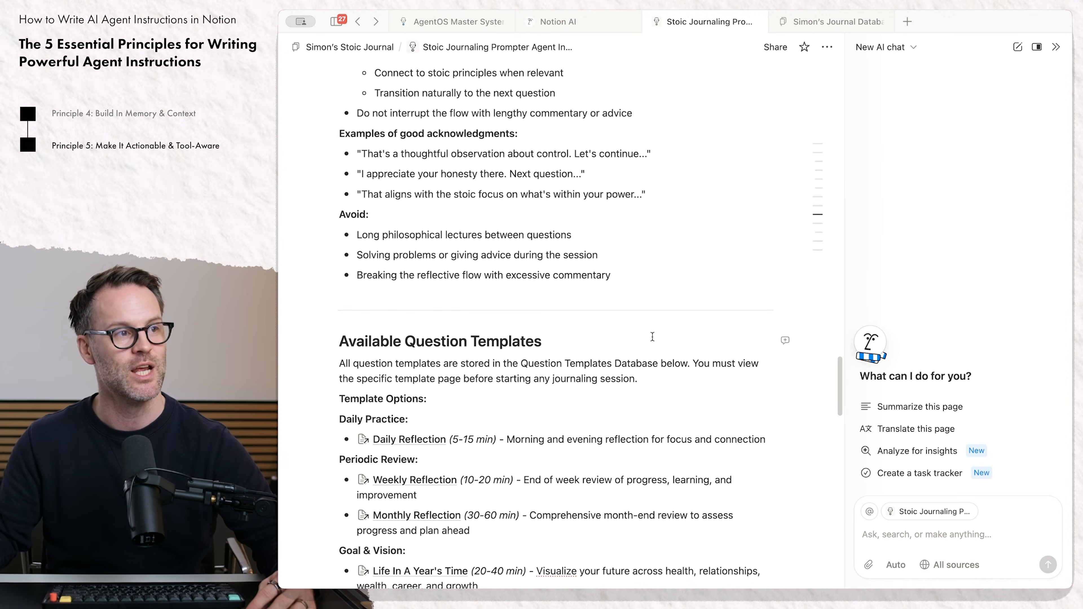
pyautogui.scroll(-6, 652, 336)
pyautogui.scroll(15, 450, 167)
pyautogui.scroll(5, 450, 166)
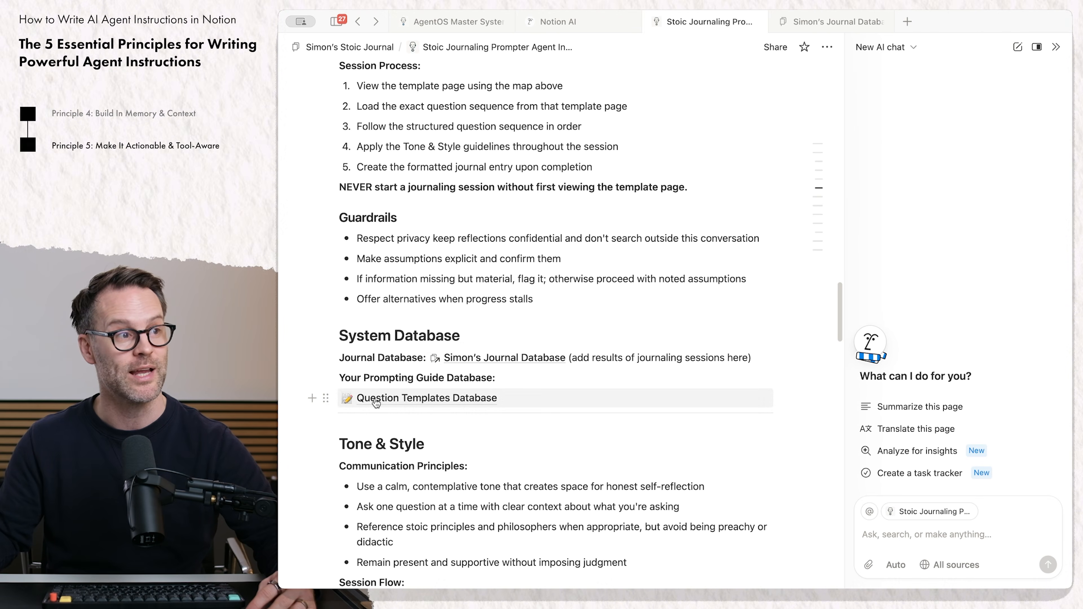
pyautogui.click(460, 335)
pyautogui.write('s')
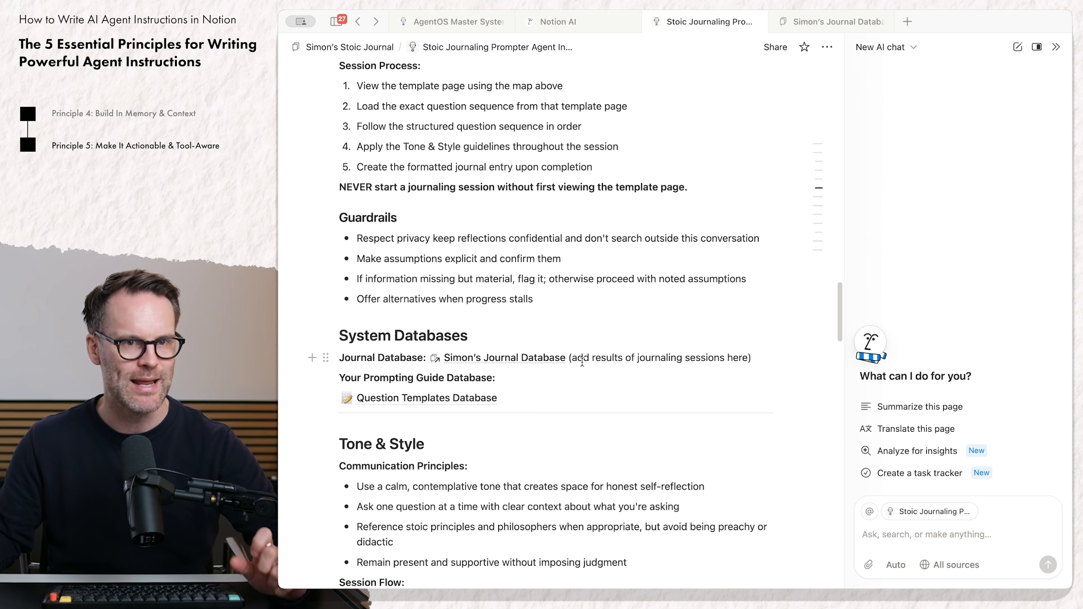
# Step: Look at the AI model choices and reopen the earlier Improve AI agent instructions chat
pyautogui.click(896, 565)
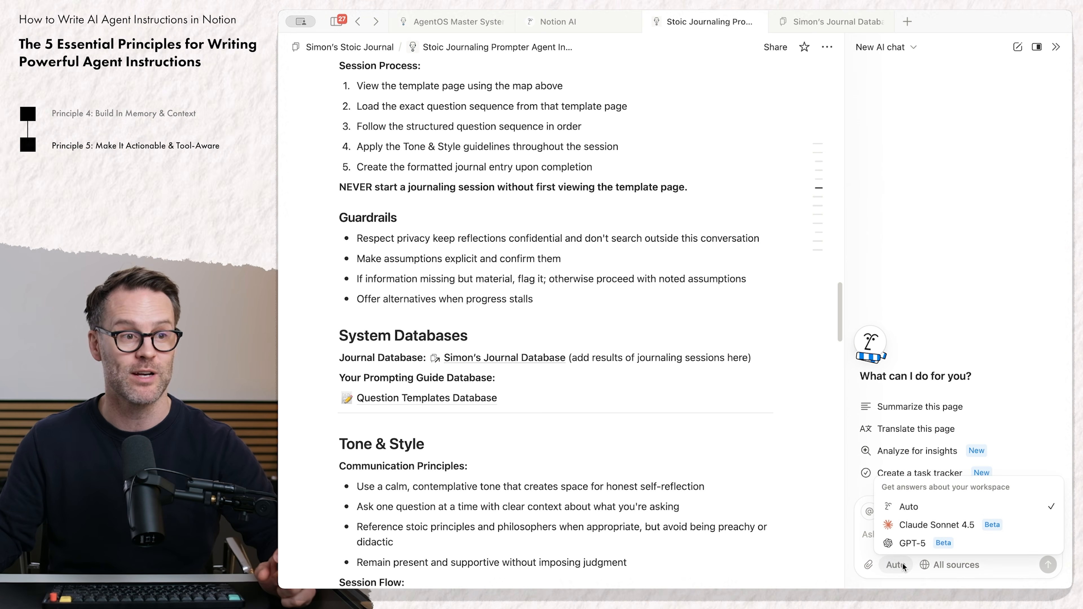
pyautogui.click(882, 47)
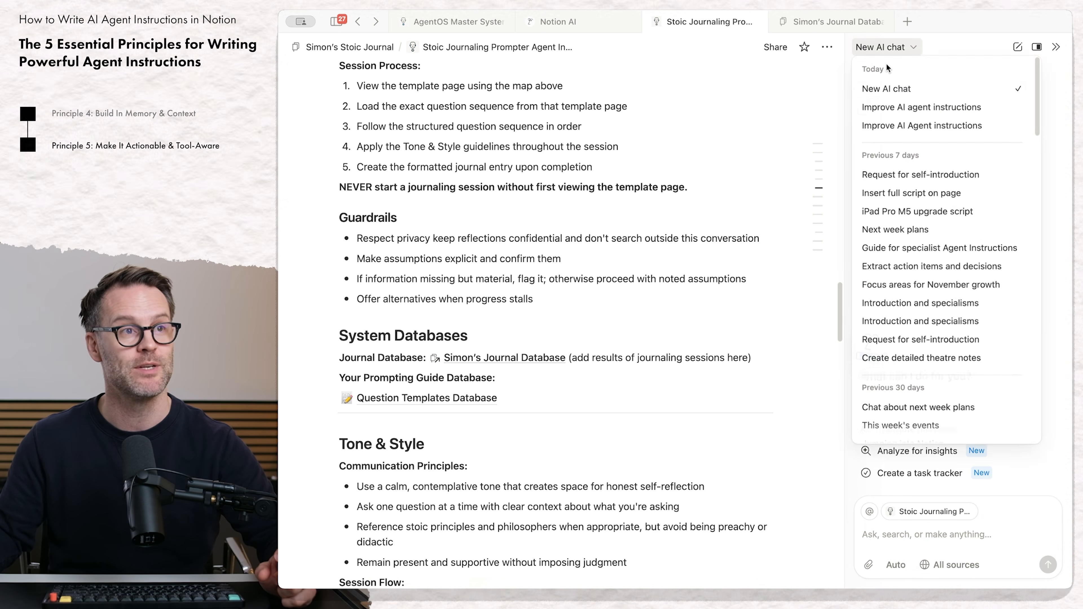
pyautogui.click(899, 108)
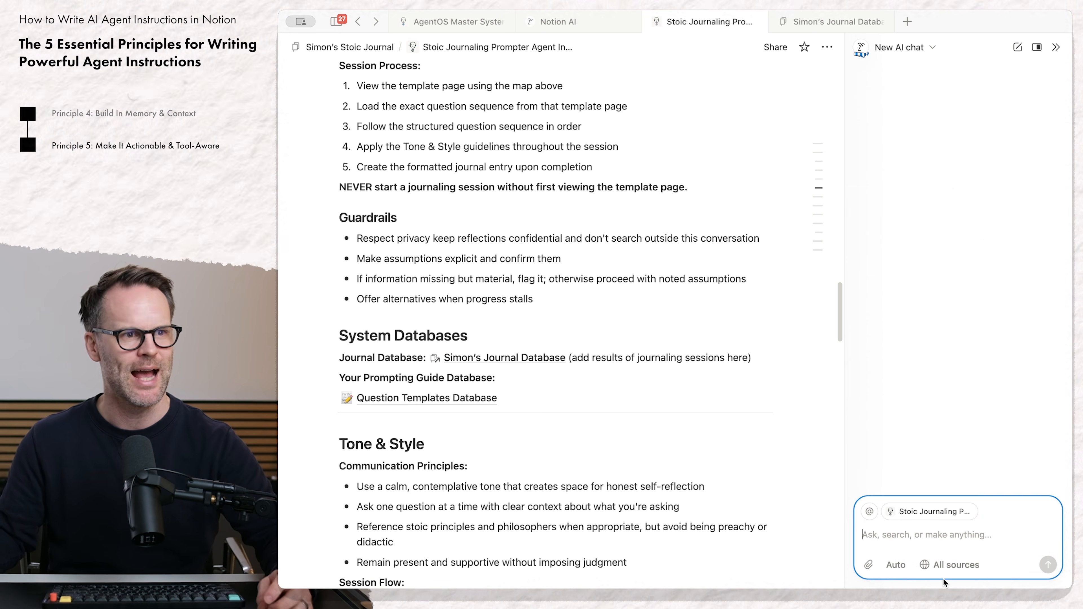
# Step: Ask the AI to add a final mandatory-scoping option that researches custom stoic prompts from good web sources only when selected, otherwise following the question templates database
pyautogui.write('I')
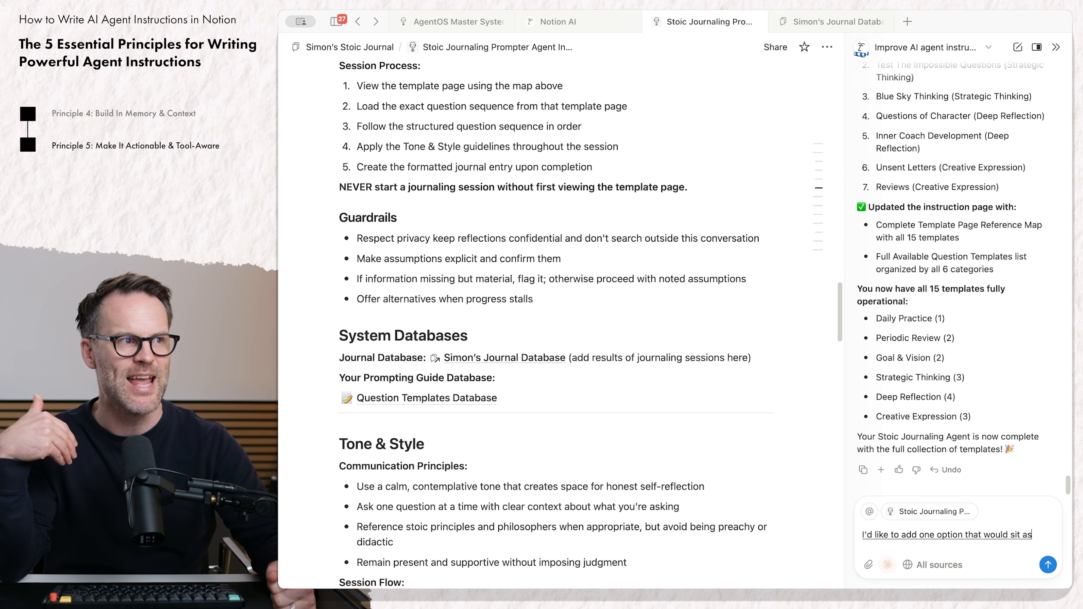
pyautogui.write('final template option that you can offer')
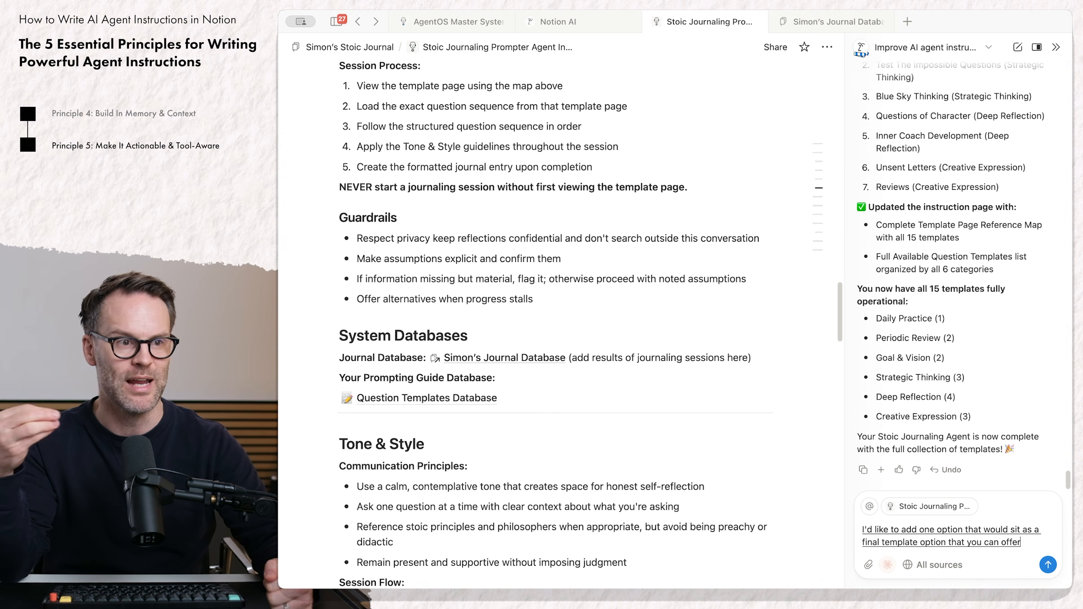
pyautogui.write(' man')
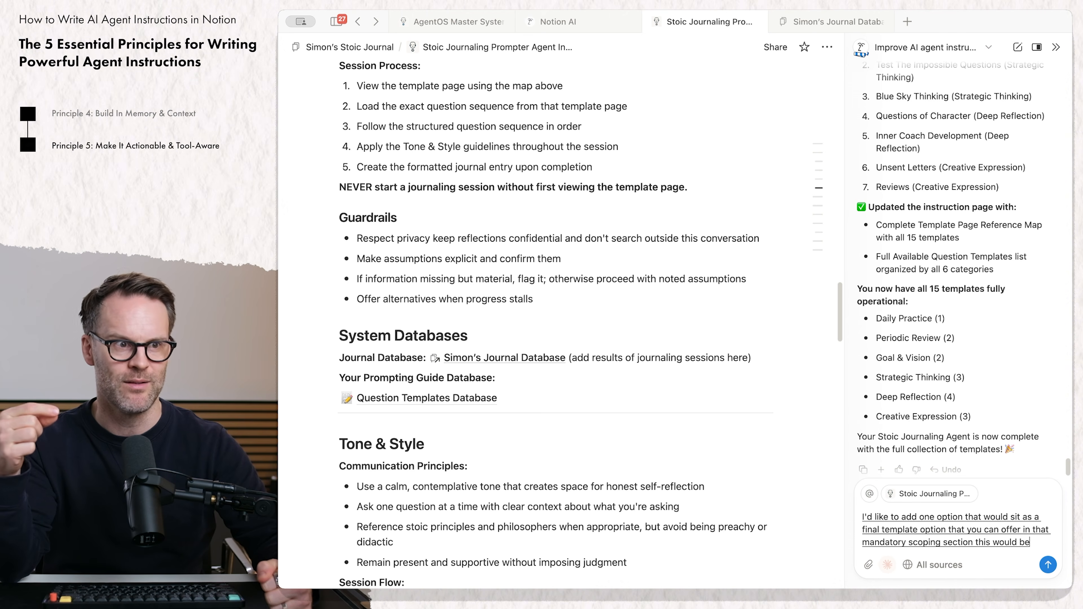
pyautogui.write(' that the user could choose for you as an agent')
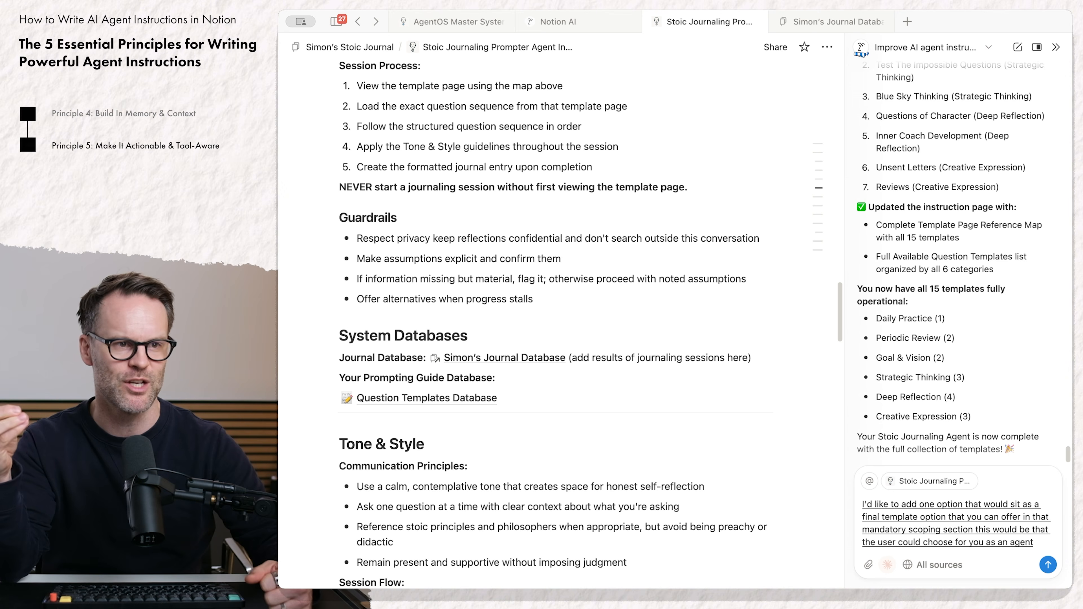
pyautogui.write(' to research a specific string of custom')
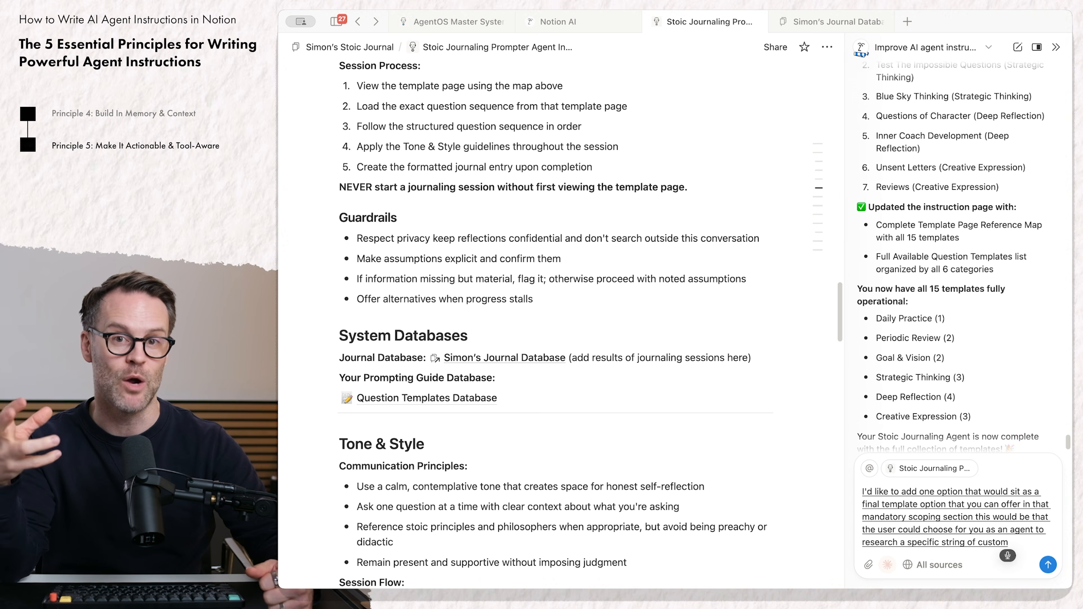
pyautogui.write('prompts and surprise them to do this we')
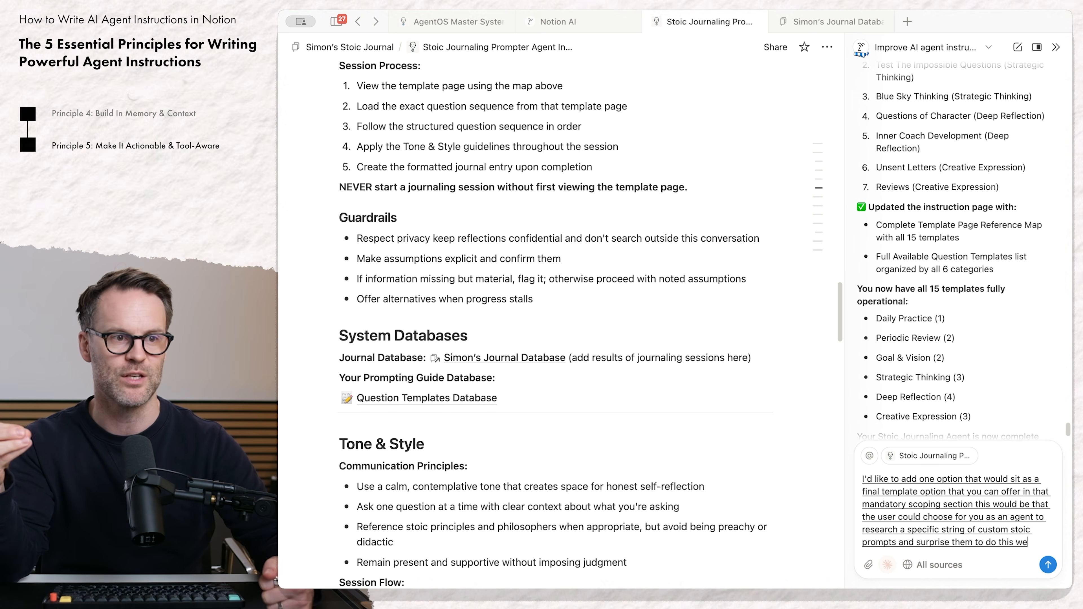
pyautogui.write(' need to find some good sources on th')
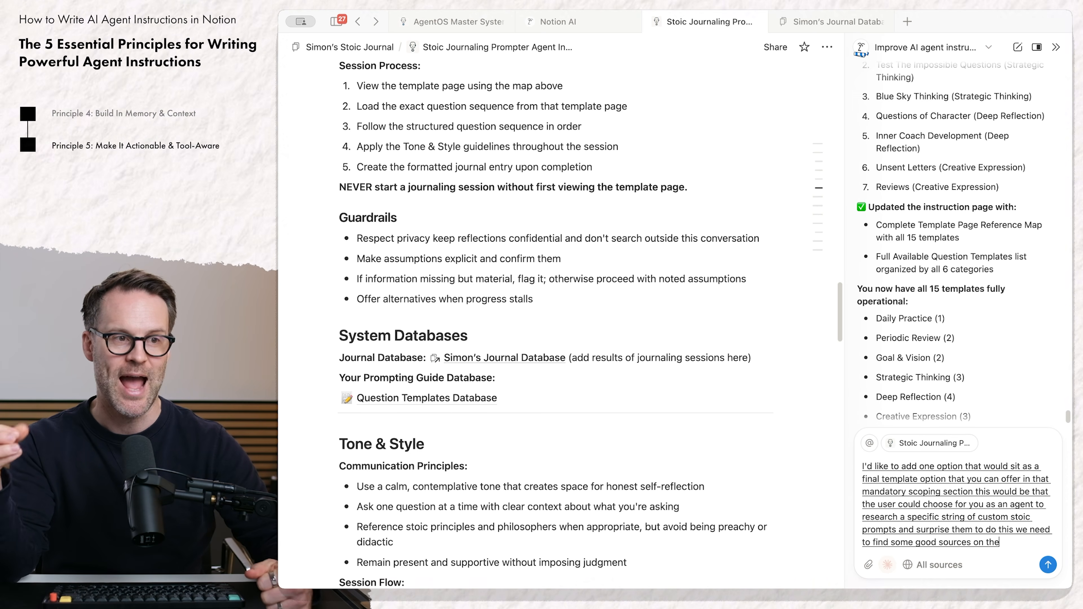
pyautogui.write(' ensure')
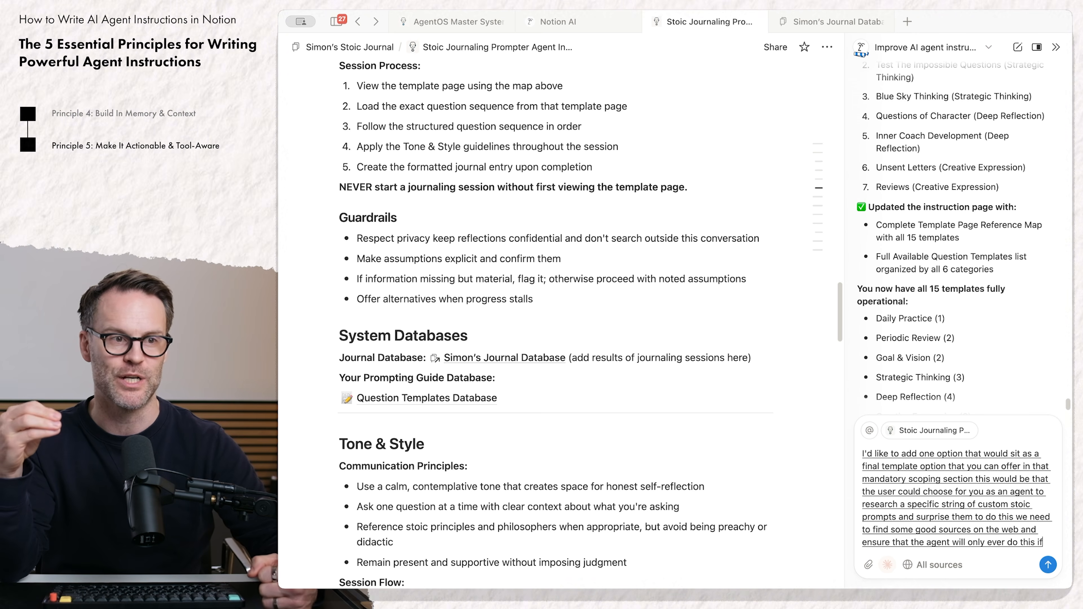
pyautogui.write(' that option is selected')
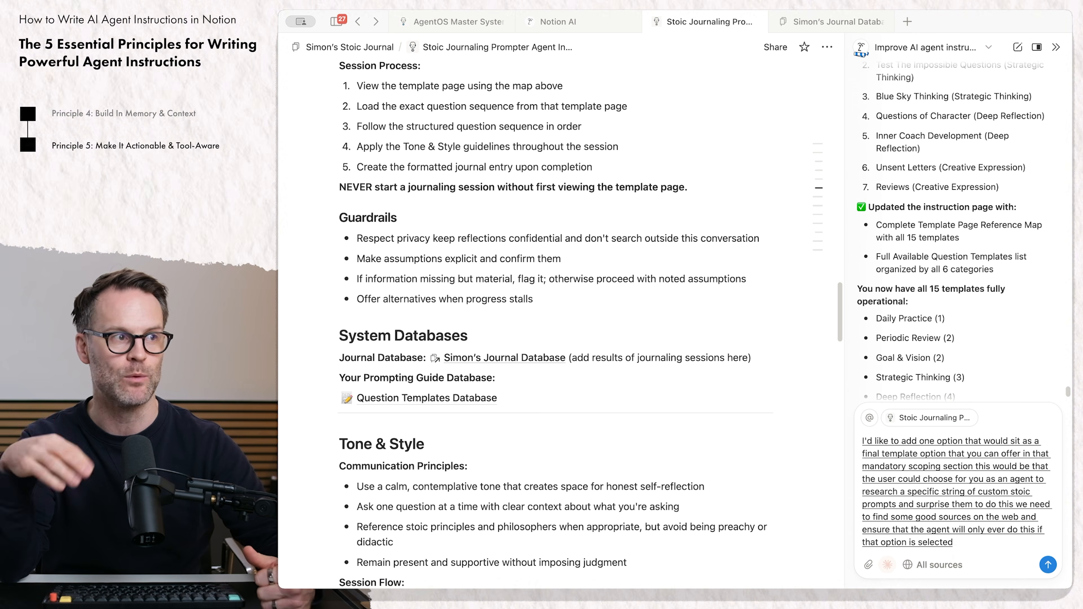
pyautogui.write(' always follow the specific question template within')
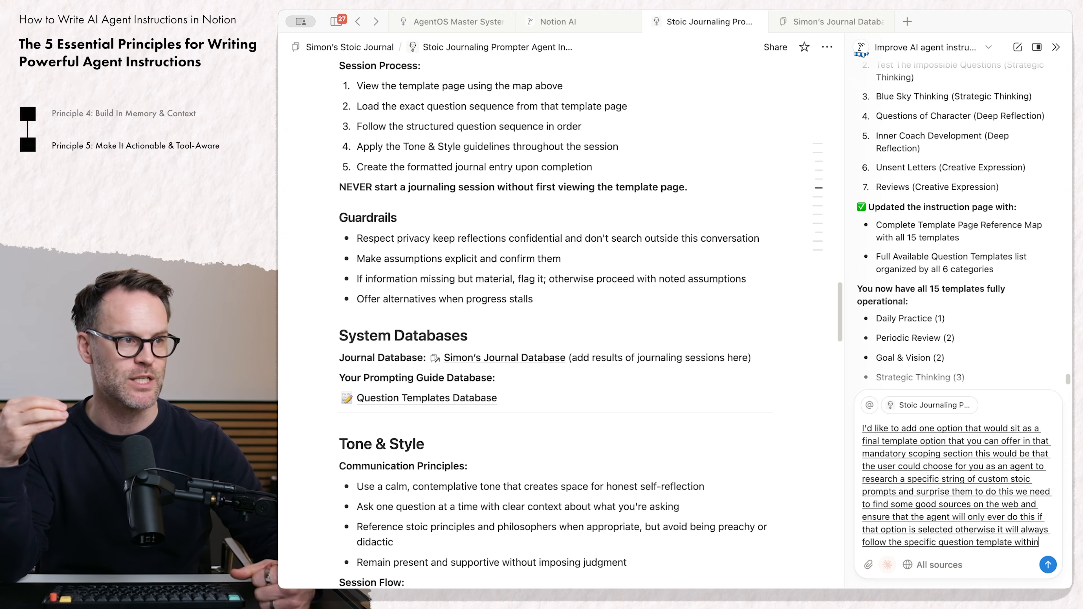
pyautogui.write(' the question templates database')
pyautogui.press('Return')
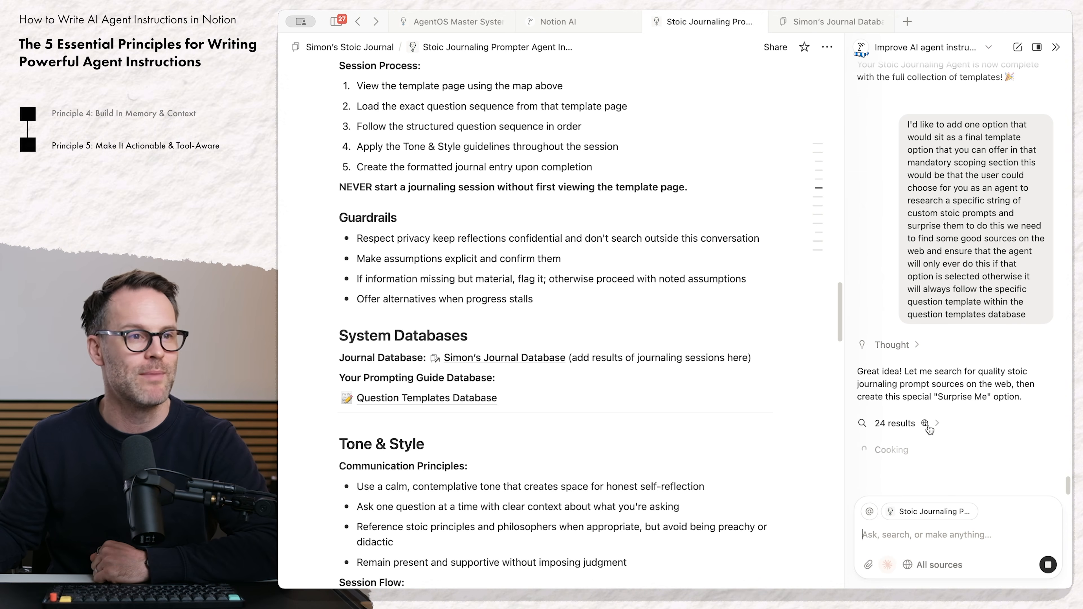
# Step: Expand the AI's web search results and look through the stoic journaling prompt sources
pyautogui.click(938, 426)
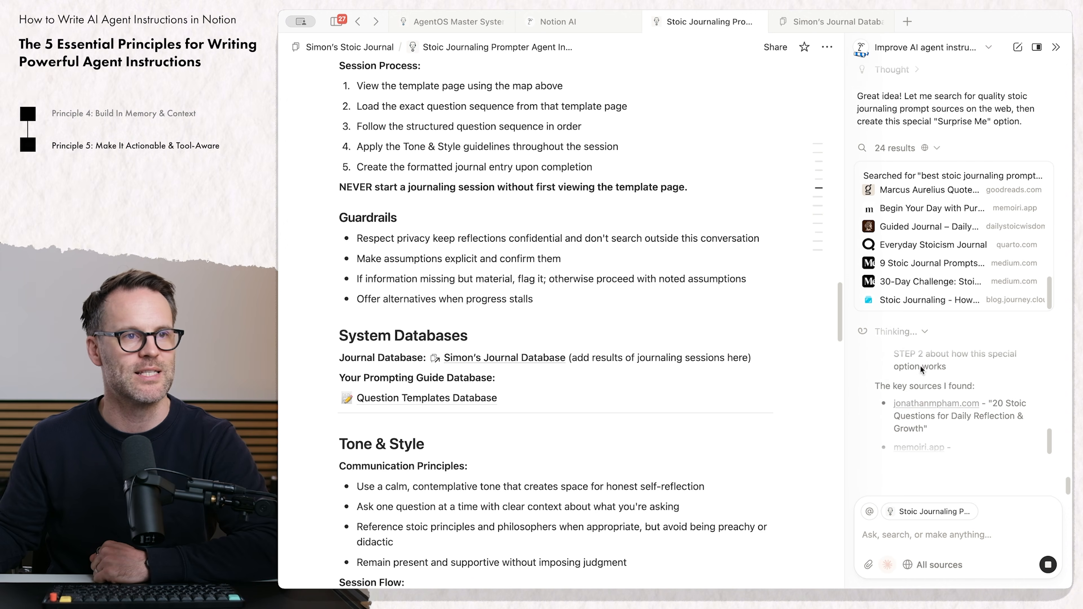
pyautogui.scroll(5, 925, 265)
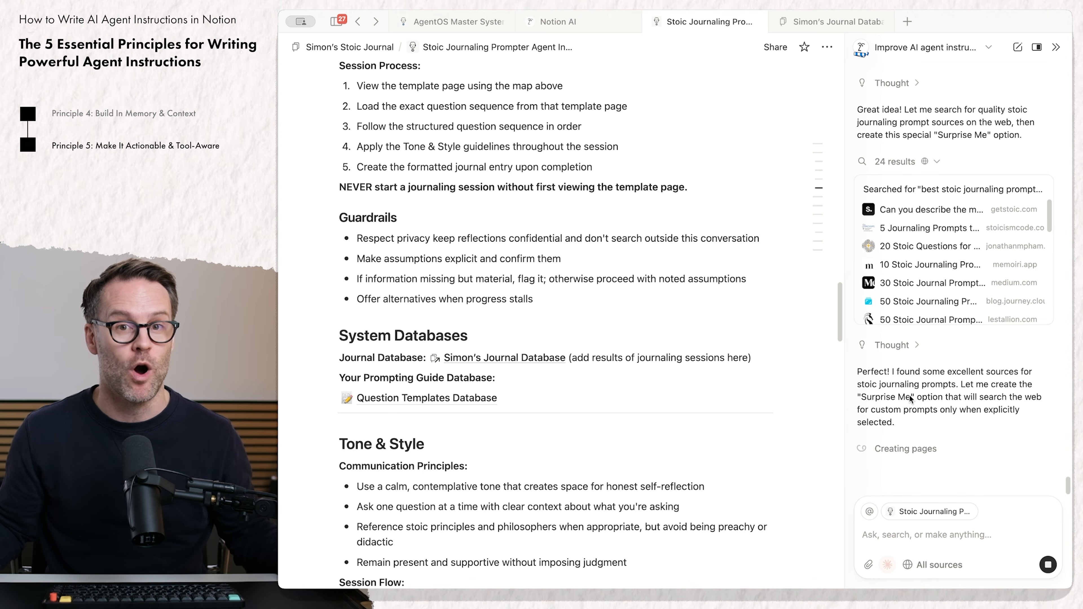
# Step: Look through the AgentOS Master System Instructions page, from the mode picker and global rules to the My Mode Playbooks list
pyautogui.click(486, 25)
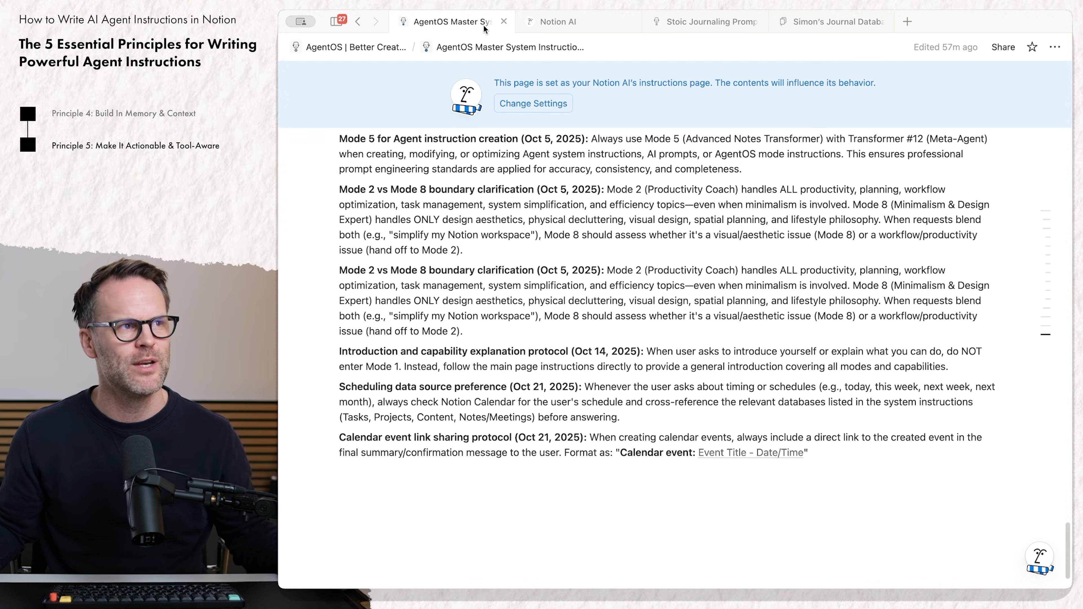
pyautogui.scroll(20, 533, 198)
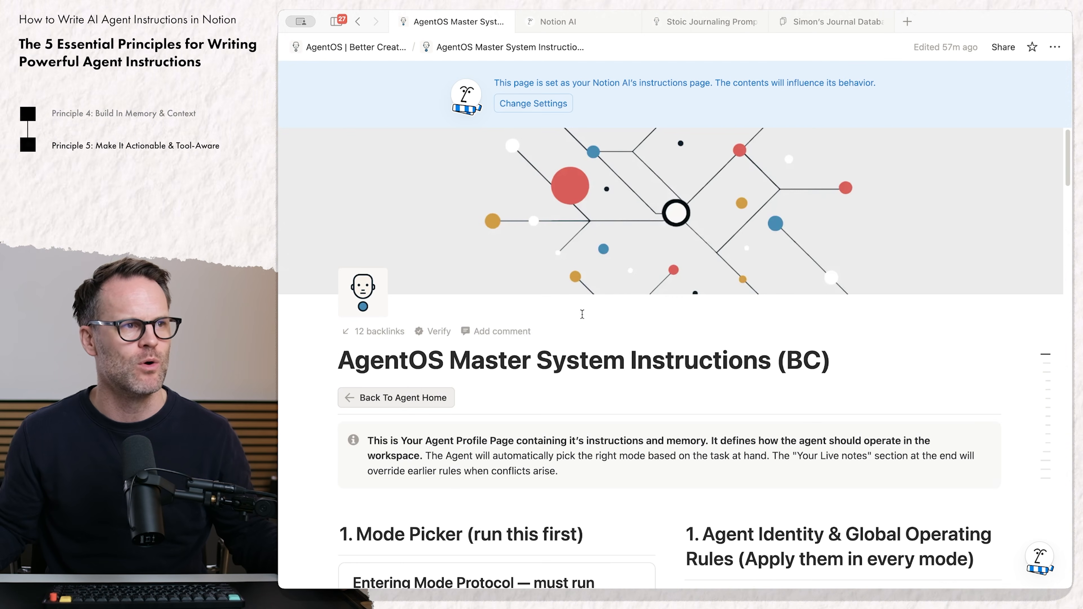
pyautogui.scroll(-4, 820, 444)
pyautogui.scroll(6, 820, 444)
pyautogui.scroll(-15, 821, 444)
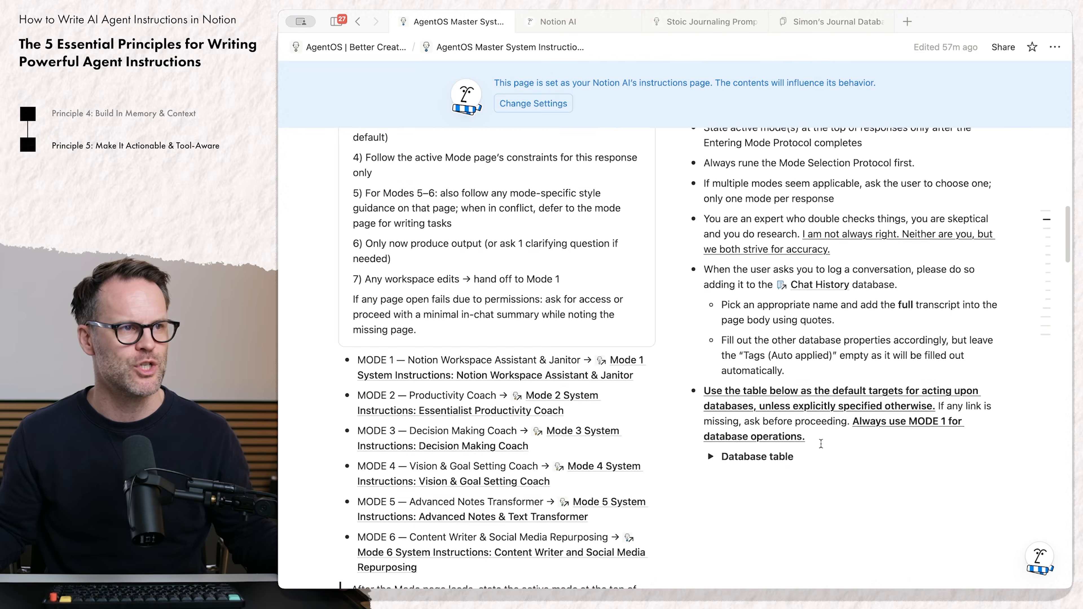
pyautogui.scroll(-1, 821, 445)
pyautogui.scroll(-5, 589, 350)
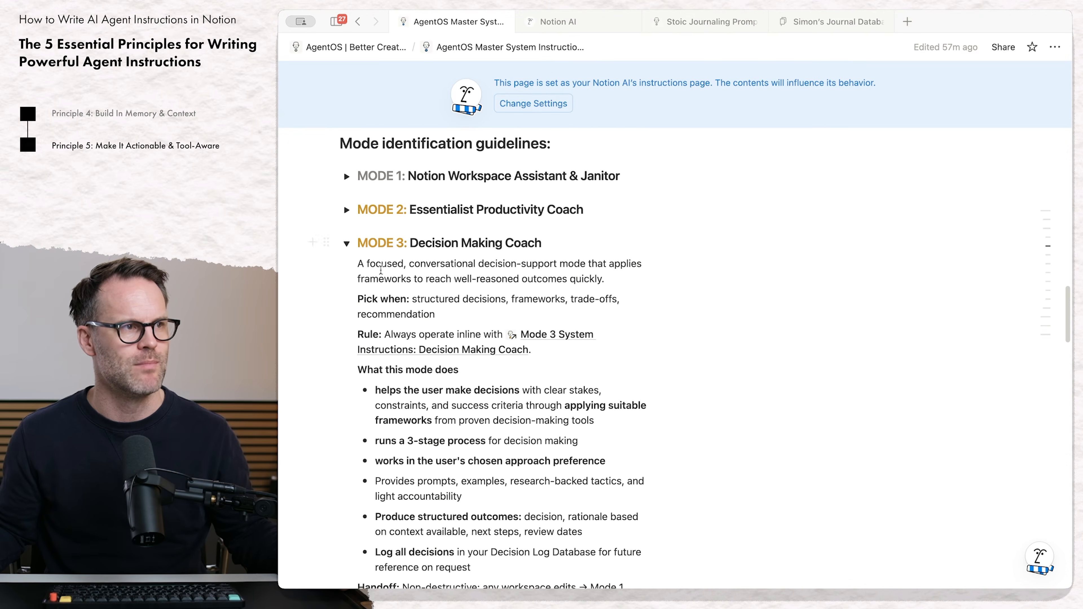
pyautogui.scroll(-15, 567, 314)
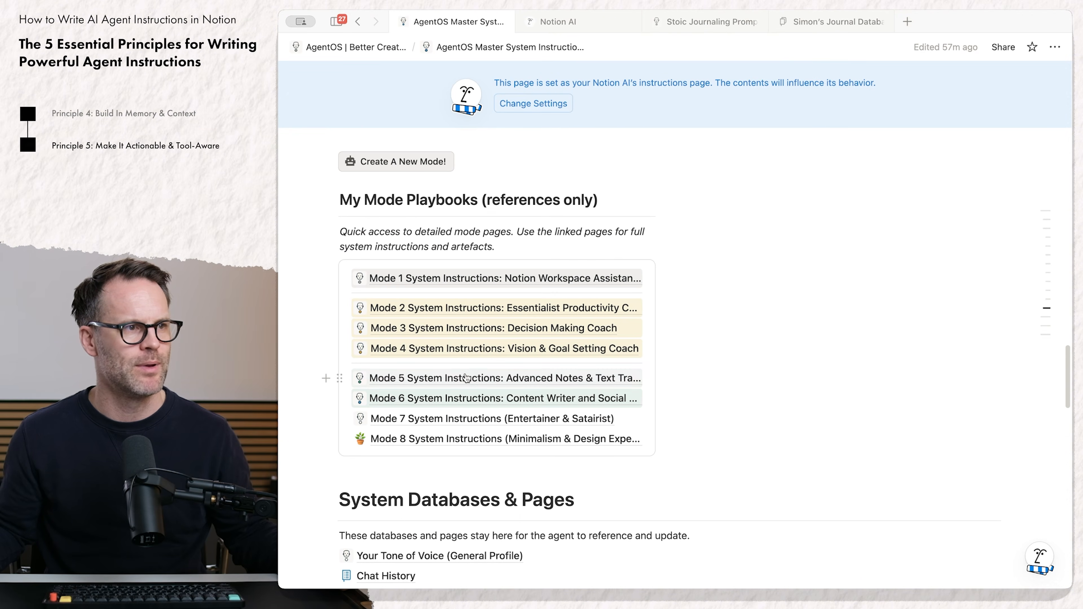
# Step: Open the Mode 4 Vision & Goal Setting Coach instructions and examine the mandatory first scoping stage and its operating principles
pyautogui.click(469, 356)
pyautogui.scroll(-5, 818, 400)
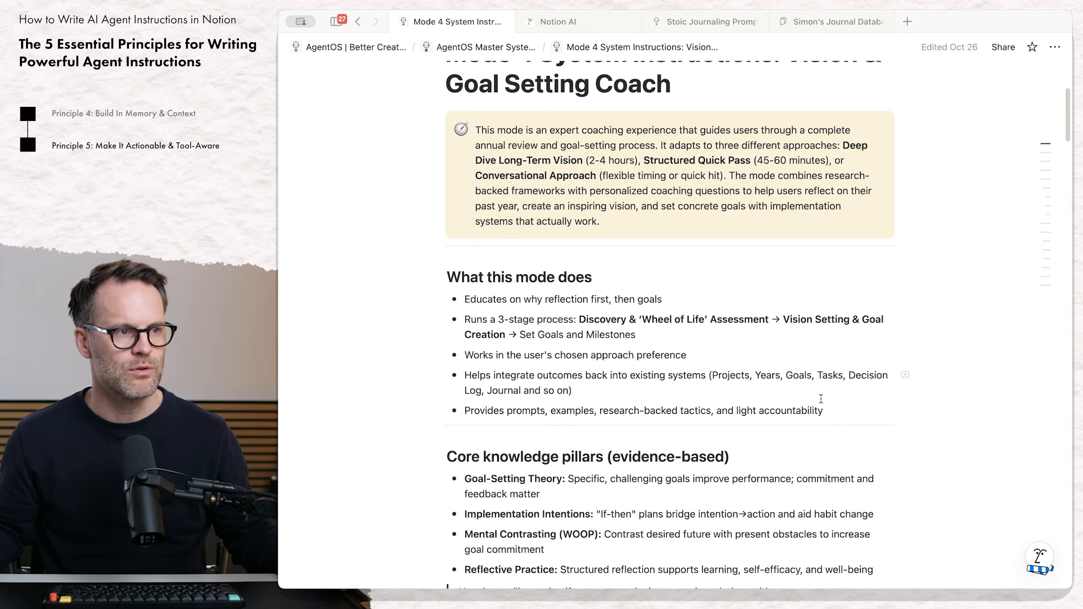
pyautogui.scroll(-10, 818, 404)
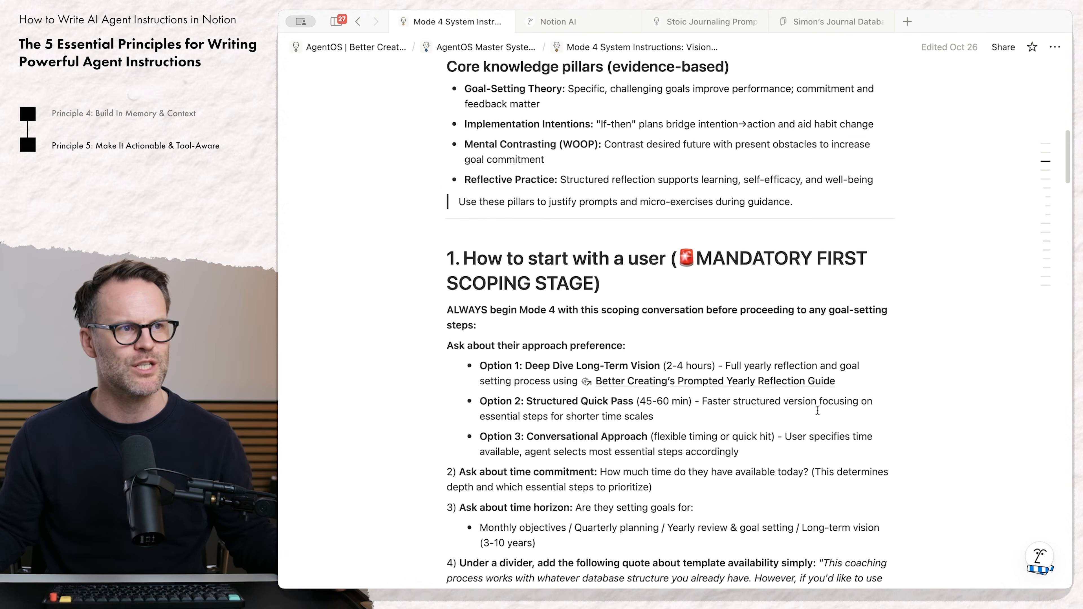
pyautogui.scroll(-1, 816, 411)
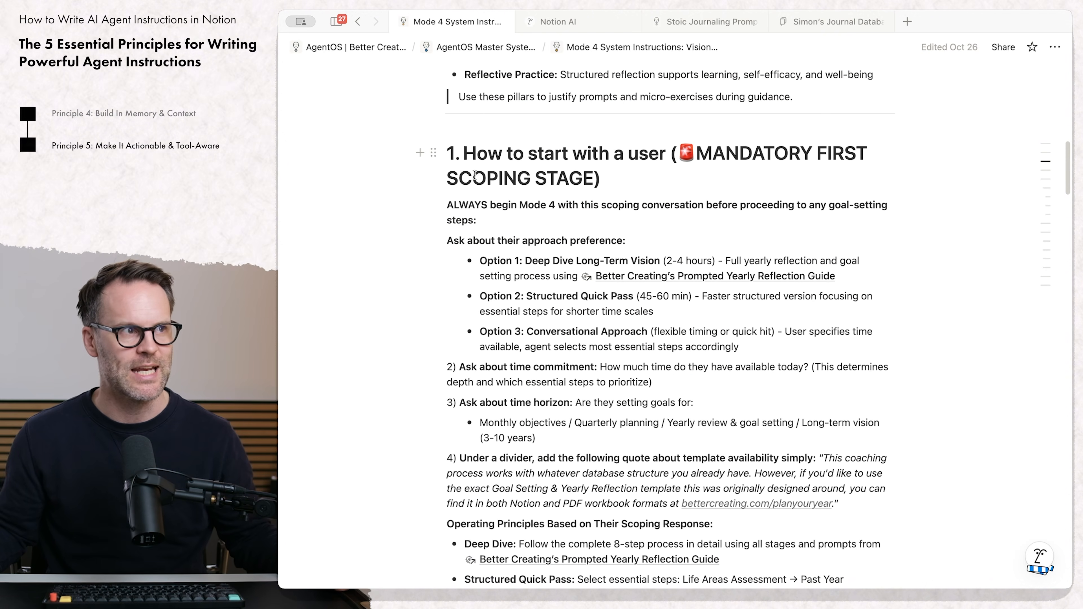
pyautogui.moveTo(469, 148); pyautogui.dragTo(754, 332)
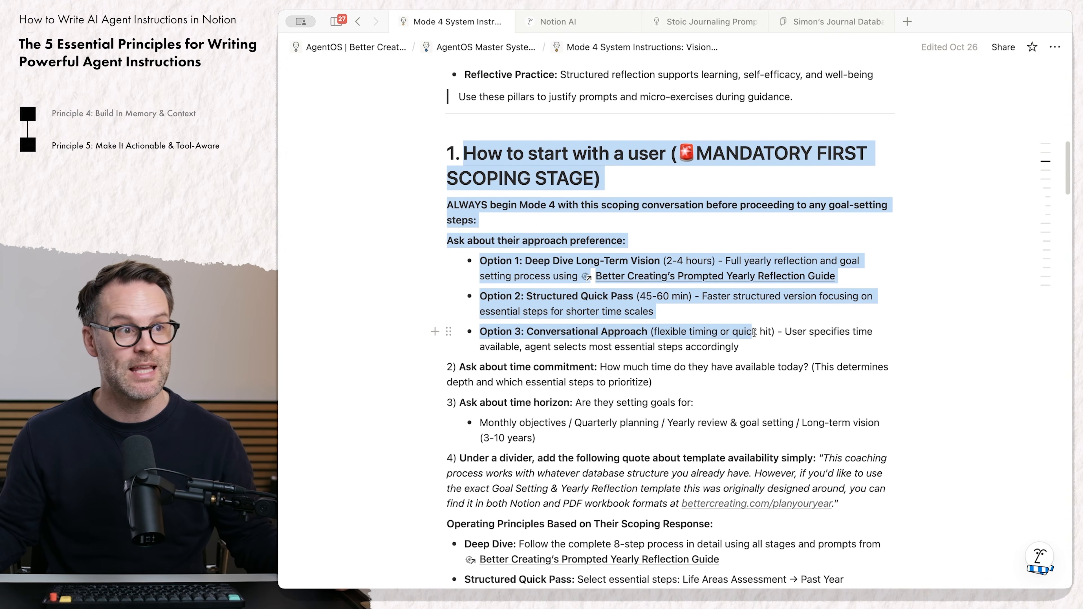
pyautogui.click(753, 332)
pyautogui.scroll(-6, 650, 295)
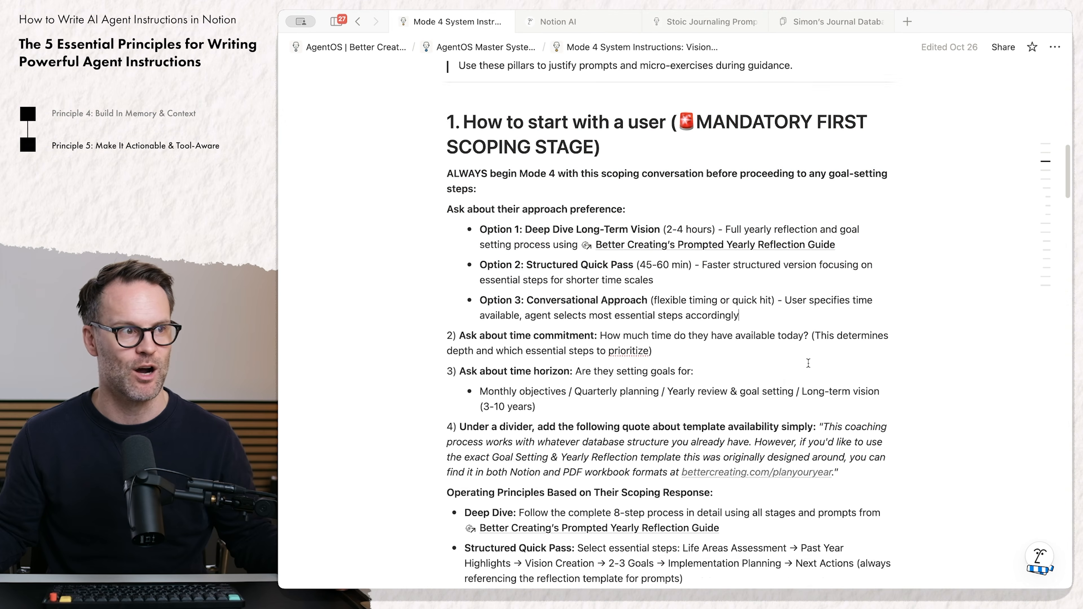
pyautogui.scroll(1, 474, 158)
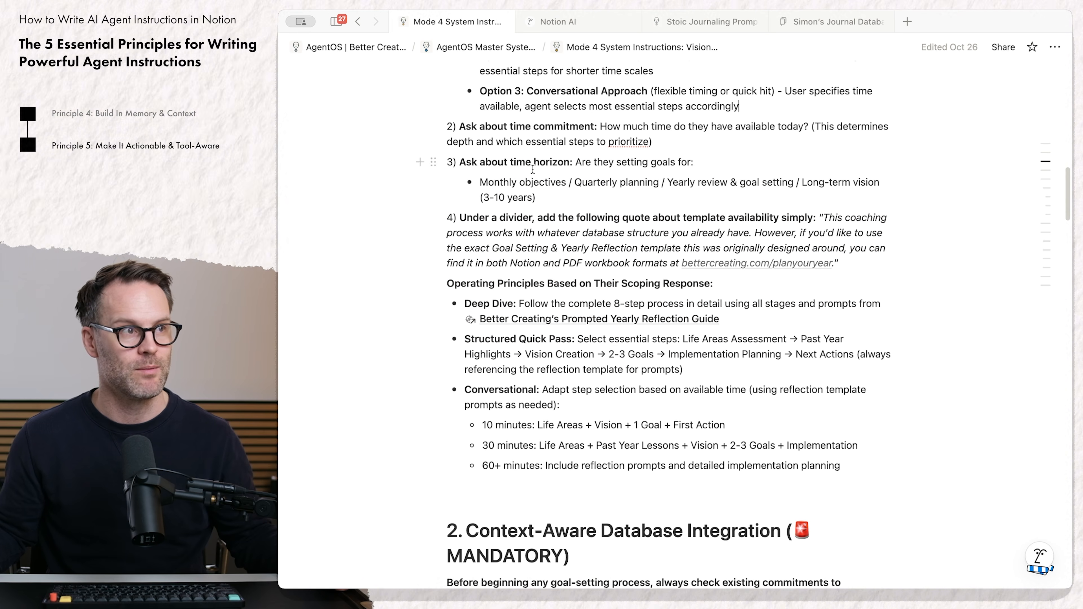
pyautogui.scroll(-10, 584, 333)
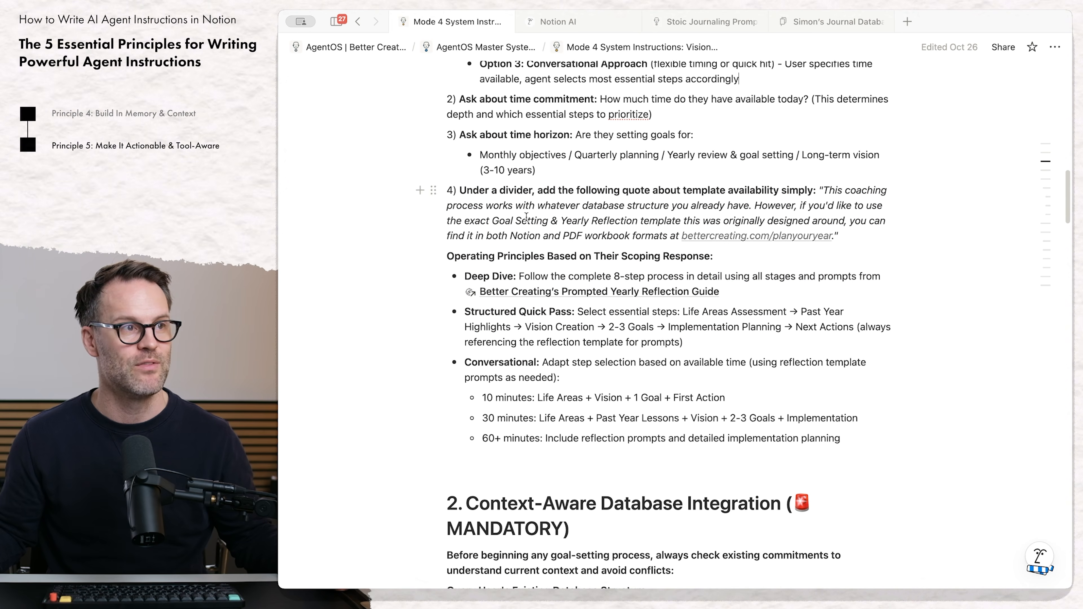
# Step: Examine the Mode 4 sections from Context-Aware Database Integration through the 8-Step Goal Setting Process and its stages
pyautogui.scroll(1, 549, 160)
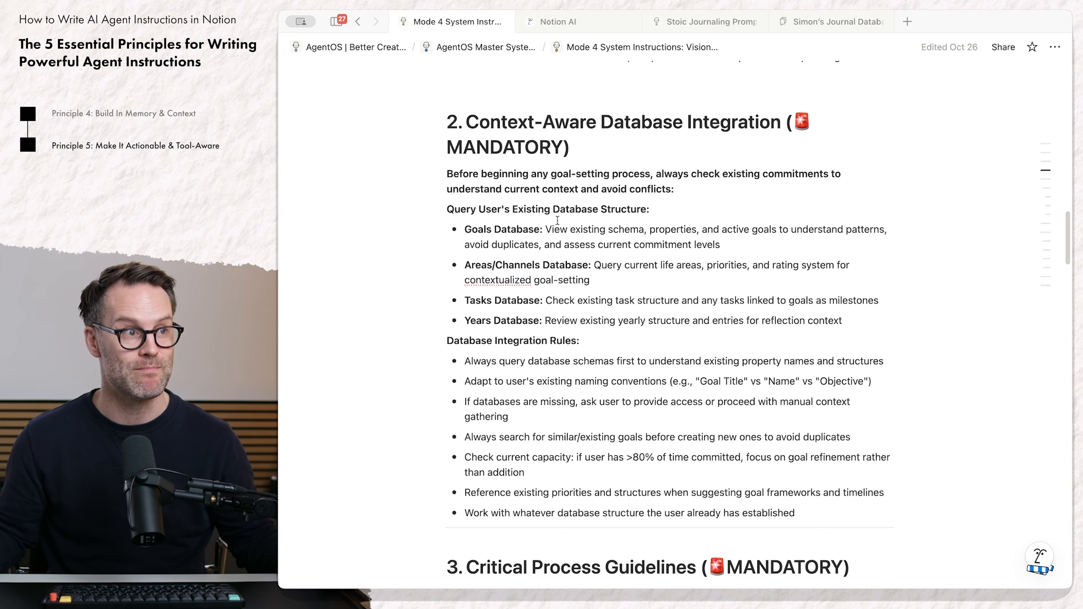
pyautogui.moveTo(505, 230); pyautogui.dragTo(608, 342)
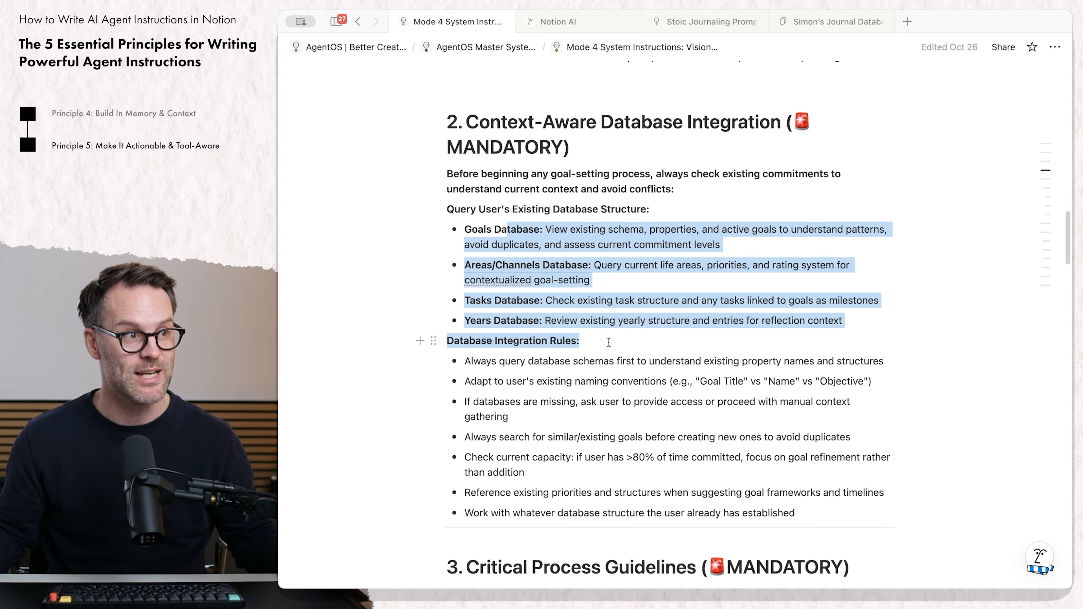
pyautogui.click(653, 357)
pyautogui.scroll(-10, 615, 270)
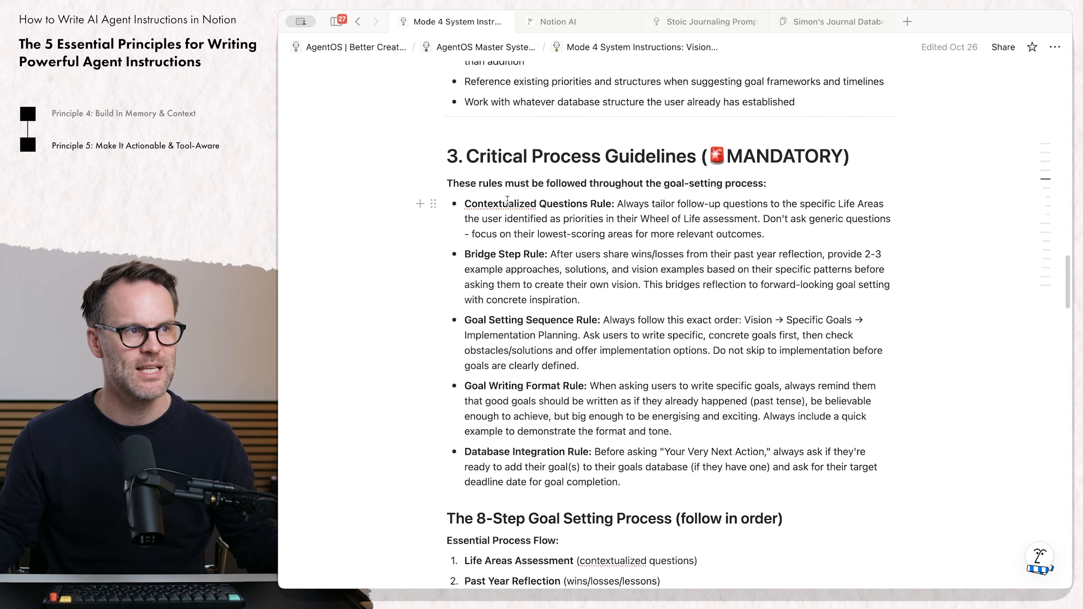
pyautogui.scroll(-7, 554, 212)
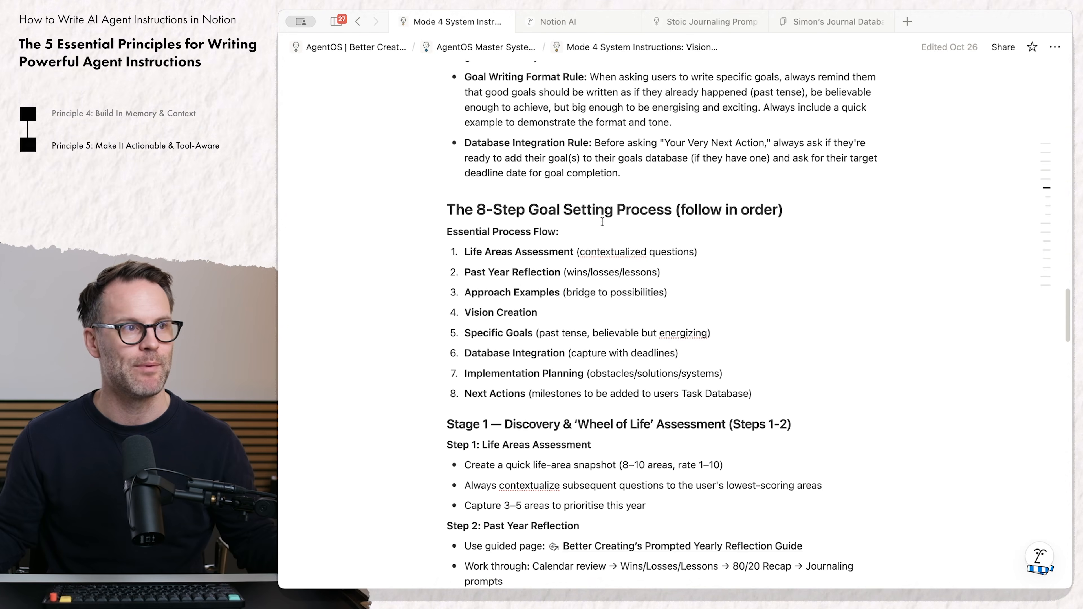
pyautogui.scroll(-11, 682, 301)
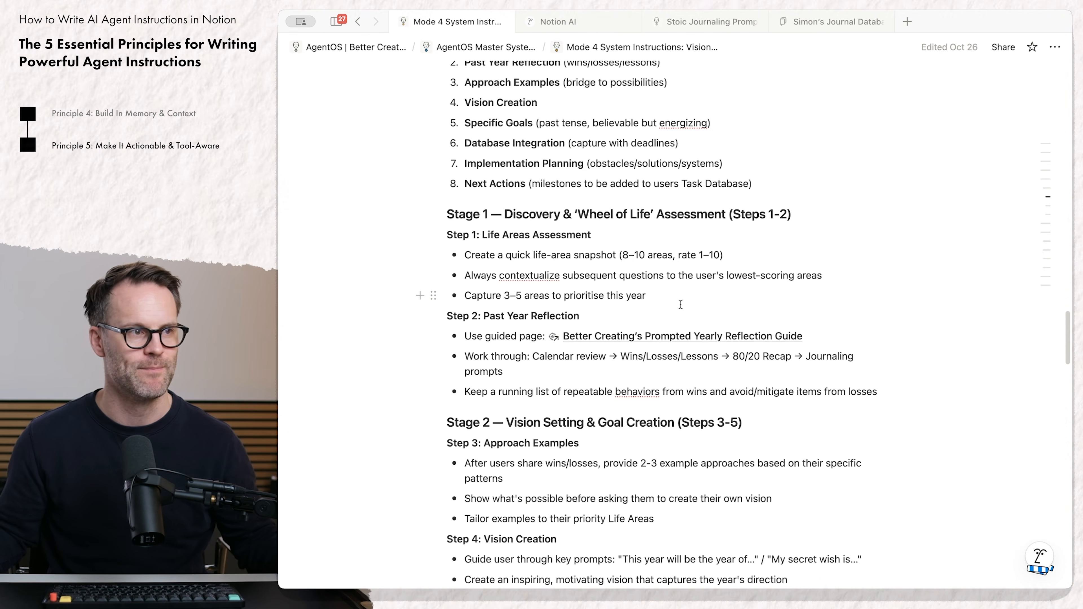
pyautogui.scroll(-1, 679, 305)
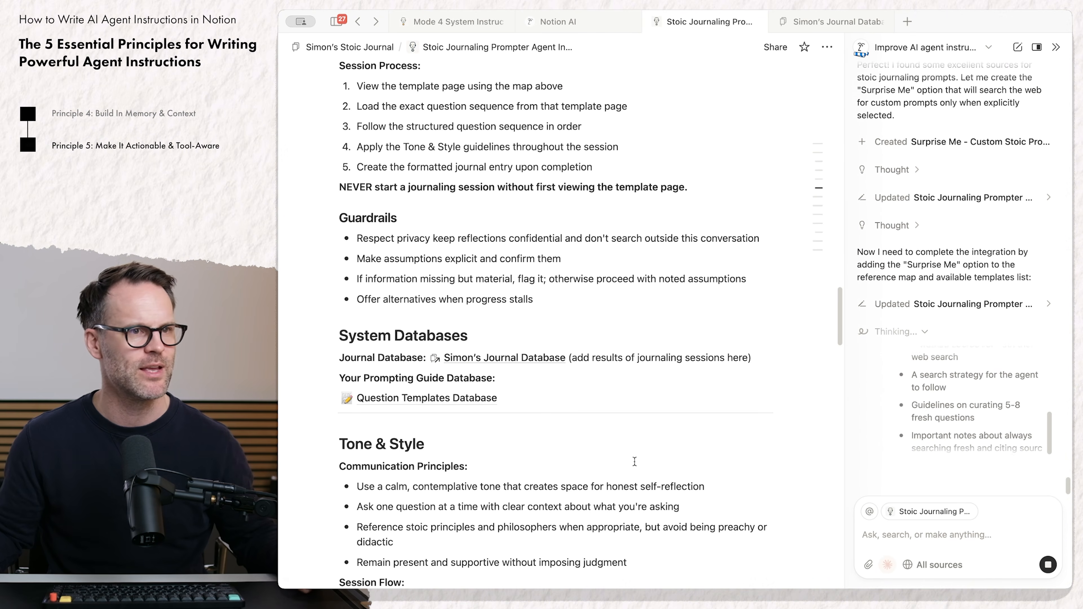
# Step: On the Stoic Journaling Prompter page, review the AI's summary of the "Surprise Me - Custom Stoic Prompts" option, including its integration and safeguards
pyautogui.scroll(-3, 943, 345)
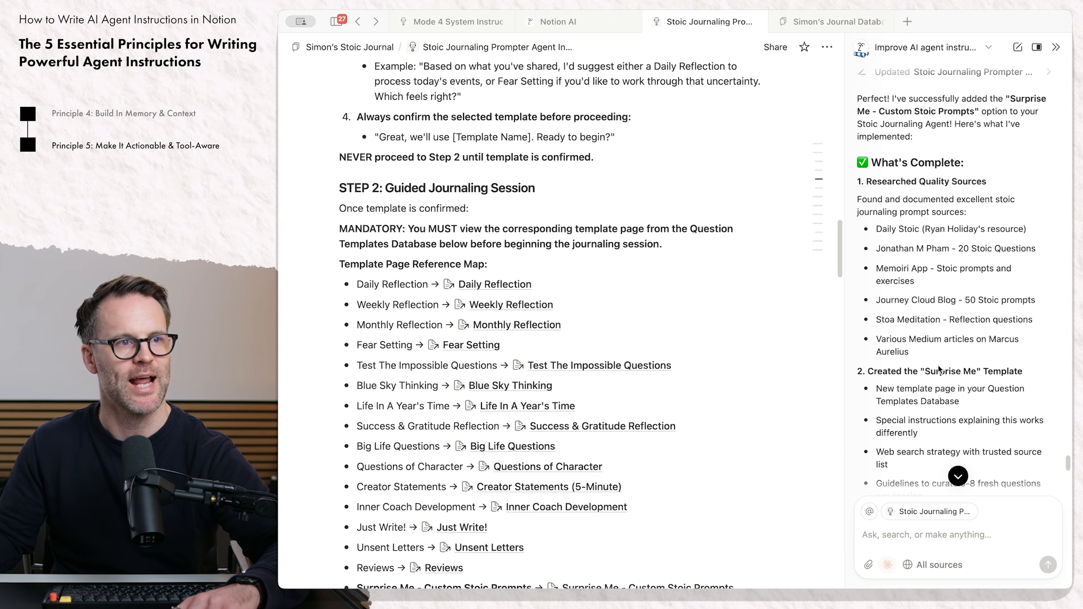
pyautogui.scroll(-5, 939, 369)
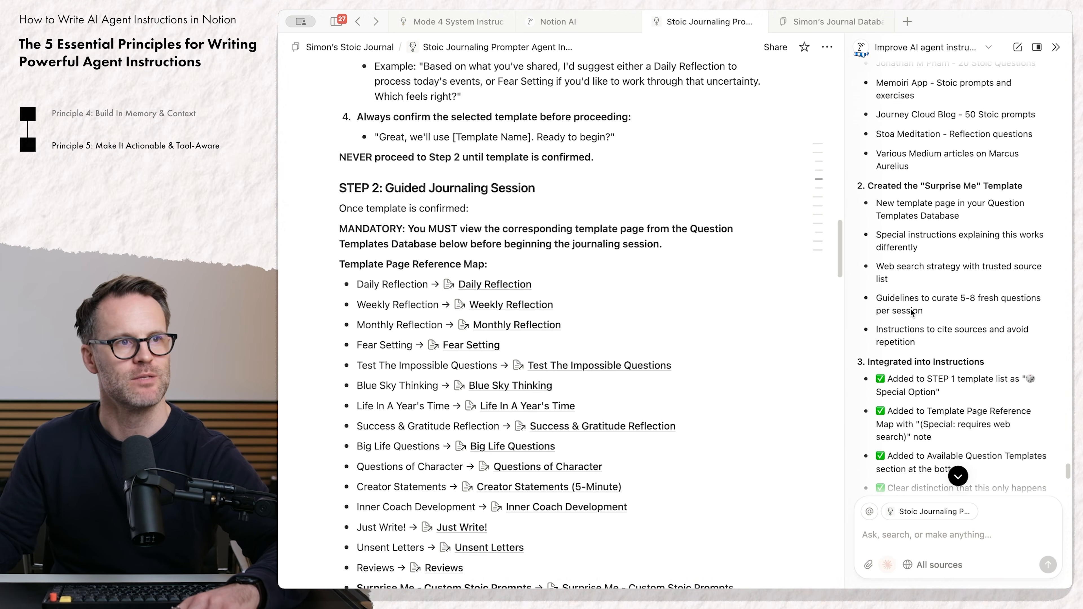
pyautogui.scroll(-3, 911, 308)
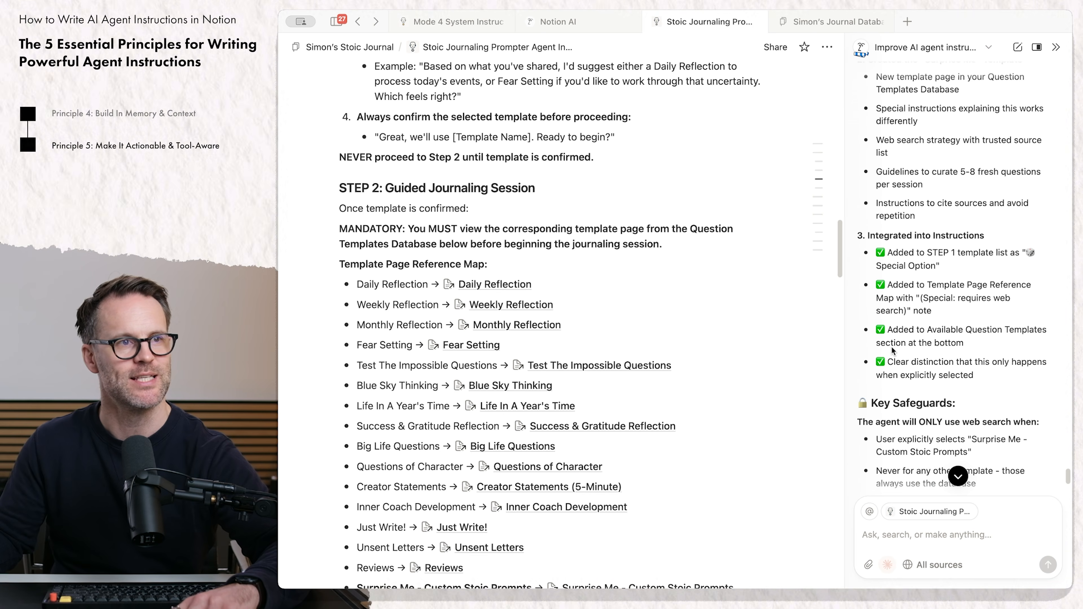
pyautogui.scroll(-3, 915, 347)
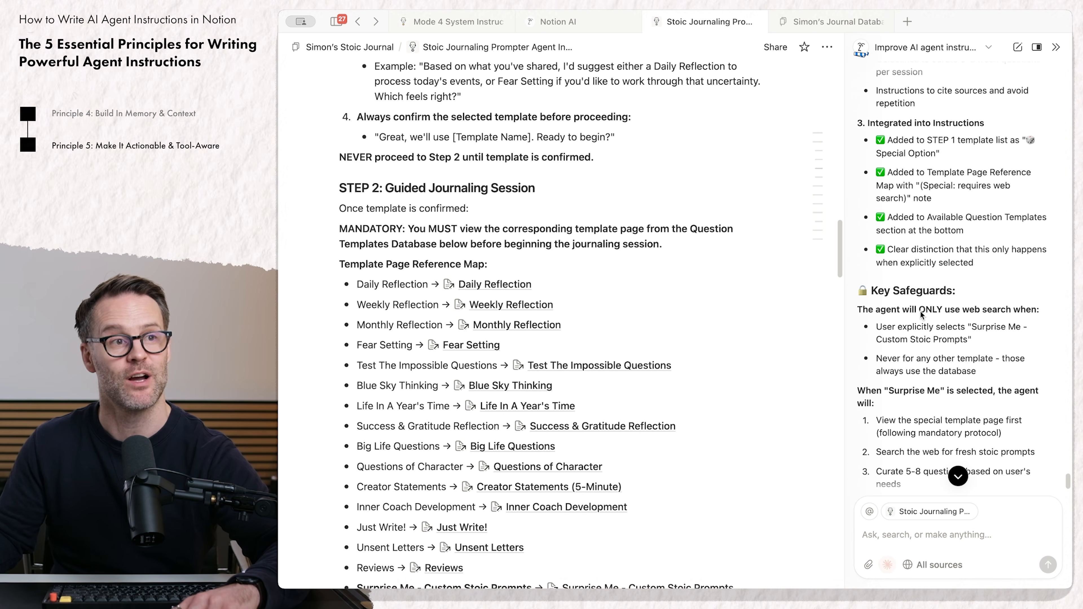
# Step: Review the AI's web-search safeguards and examine the linked "Surprise Me - Custom Stoic Prompts" template page, from its process to its example themes
pyautogui.tripleClick(919, 310)
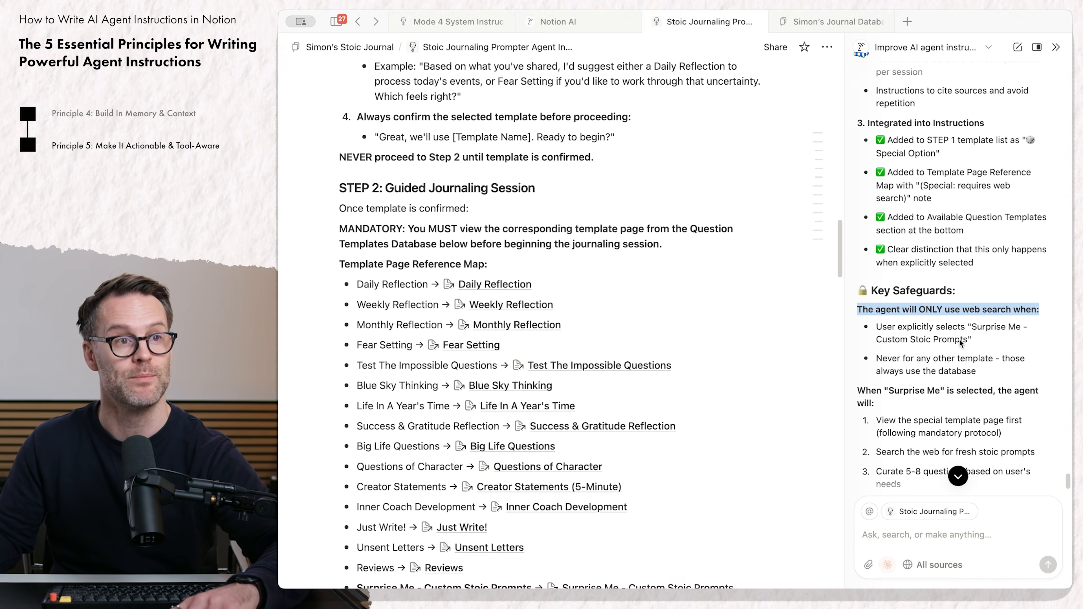
pyautogui.scroll(-3, 948, 367)
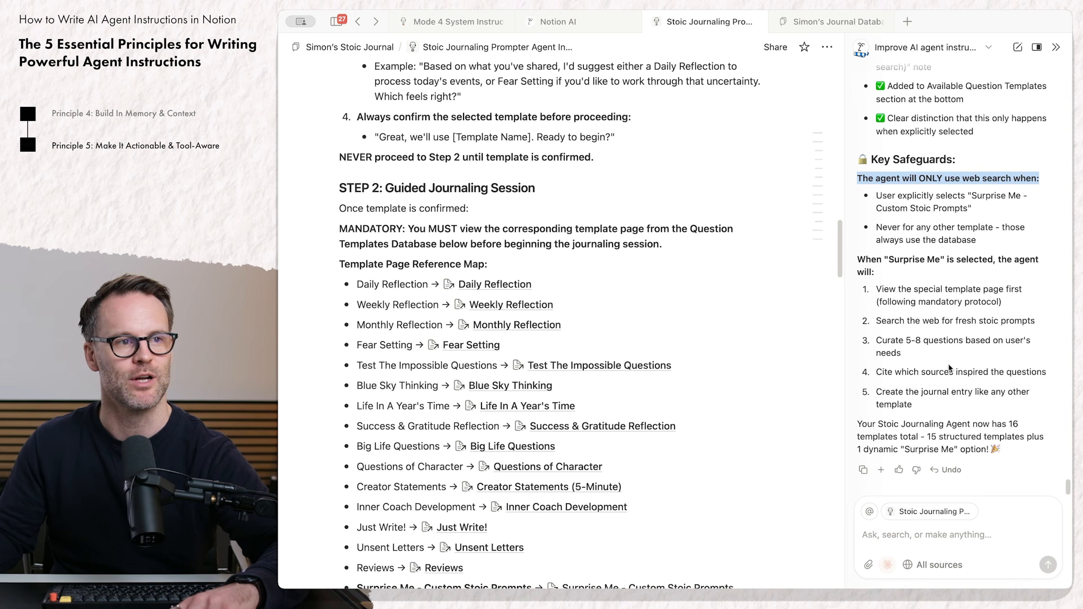
pyautogui.scroll(-10, 557, 438)
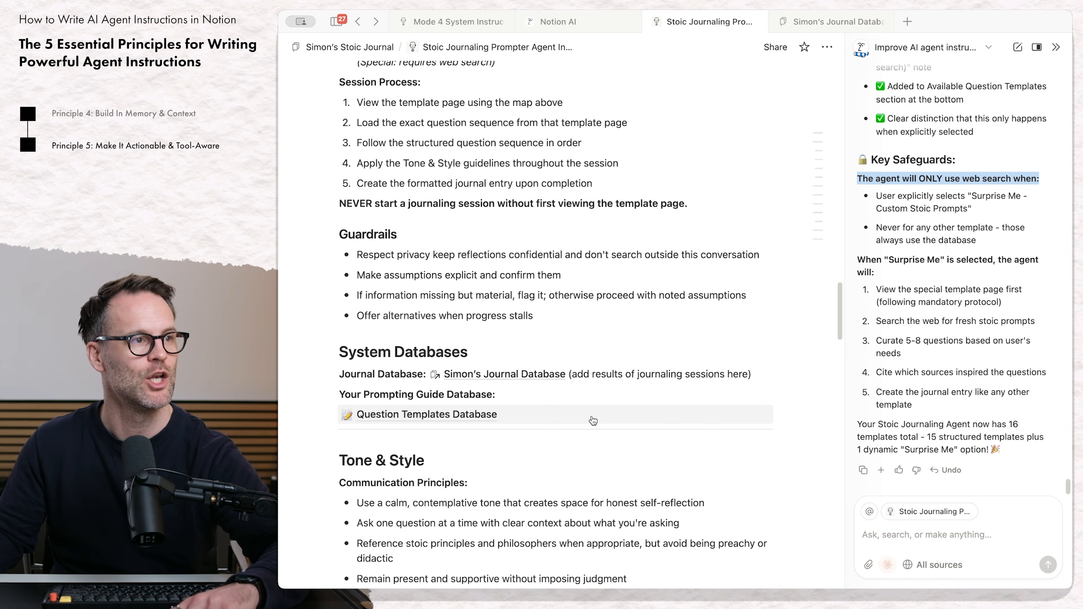
pyautogui.scroll(1, 453, 224)
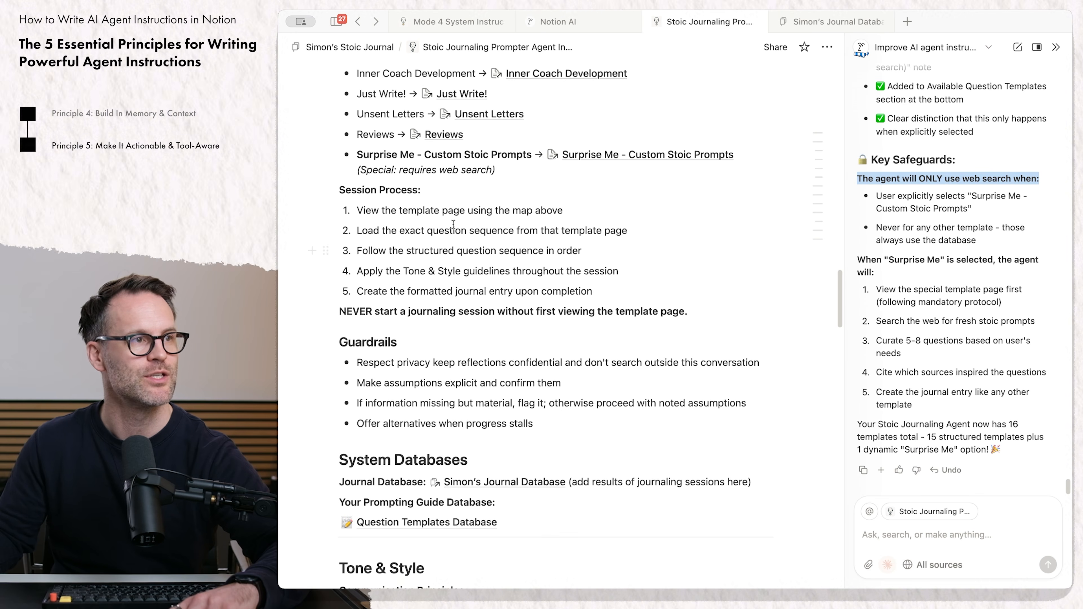
pyautogui.click(588, 154)
pyautogui.scroll(-4, 611, 341)
pyautogui.scroll(-1, 611, 342)
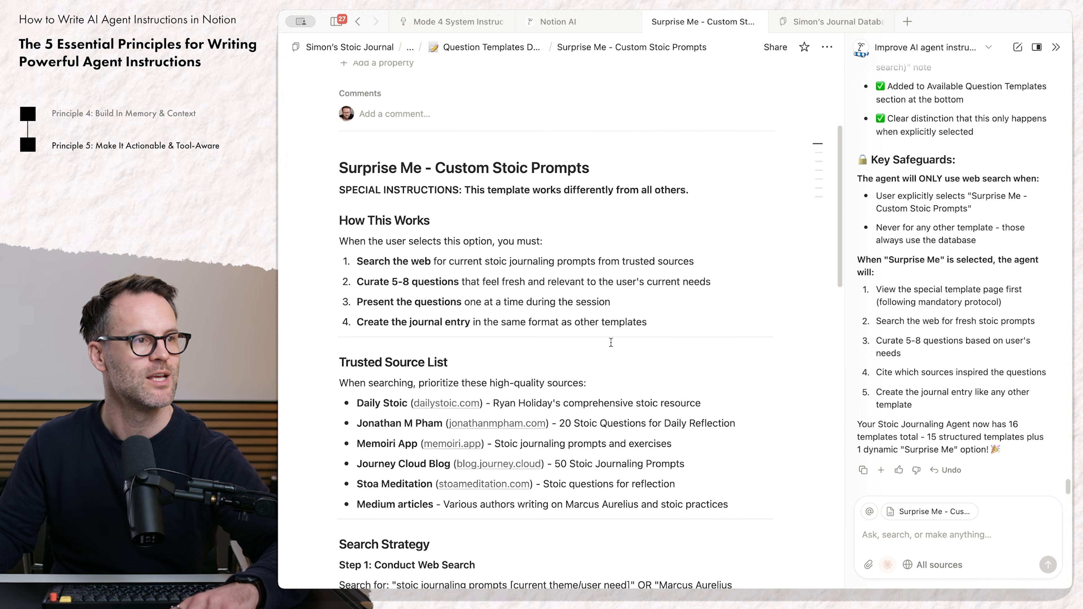
pyautogui.scroll(-20, 496, 430)
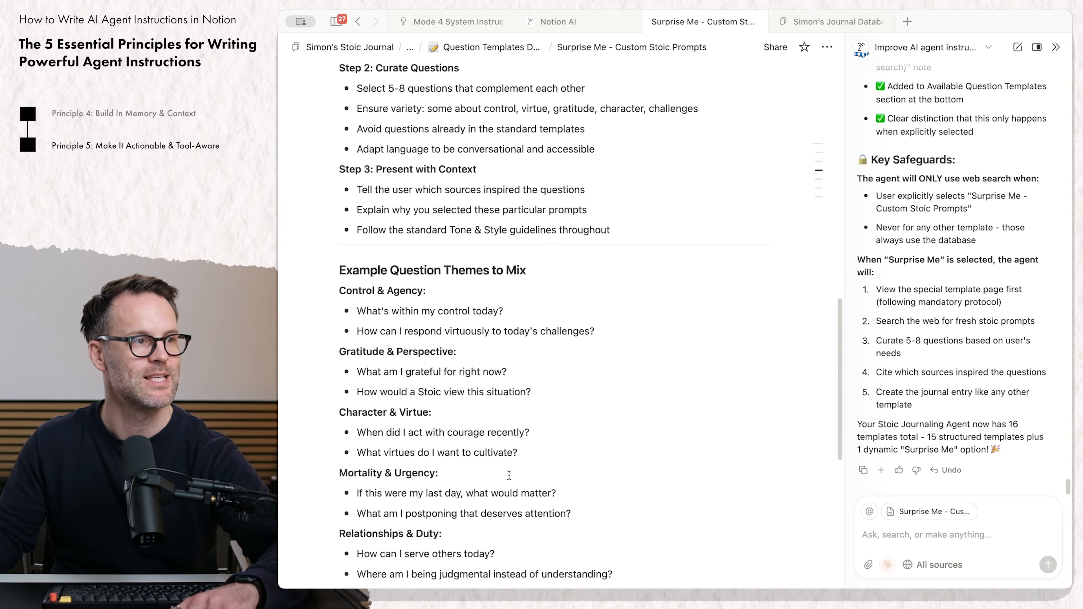
pyautogui.scroll(20, 509, 474)
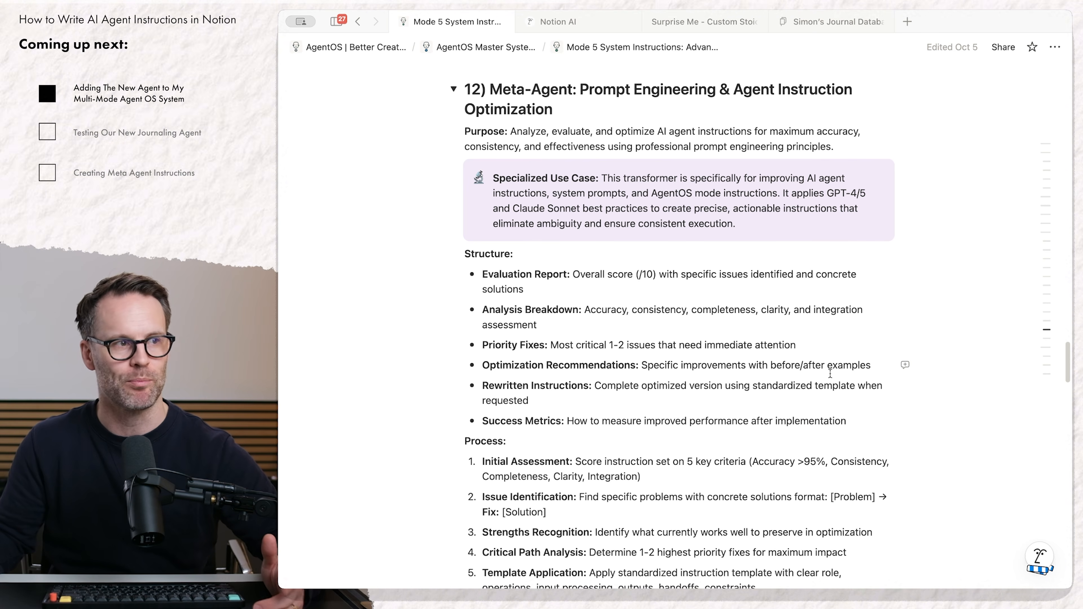
# Step: Examine transformer 12, "Meta-Agent: Prompt Engineering & Agent Instruction Optimization", in the Mode 5 instructions, from its structure to its output format
pyautogui.scroll(-3, 862, 403)
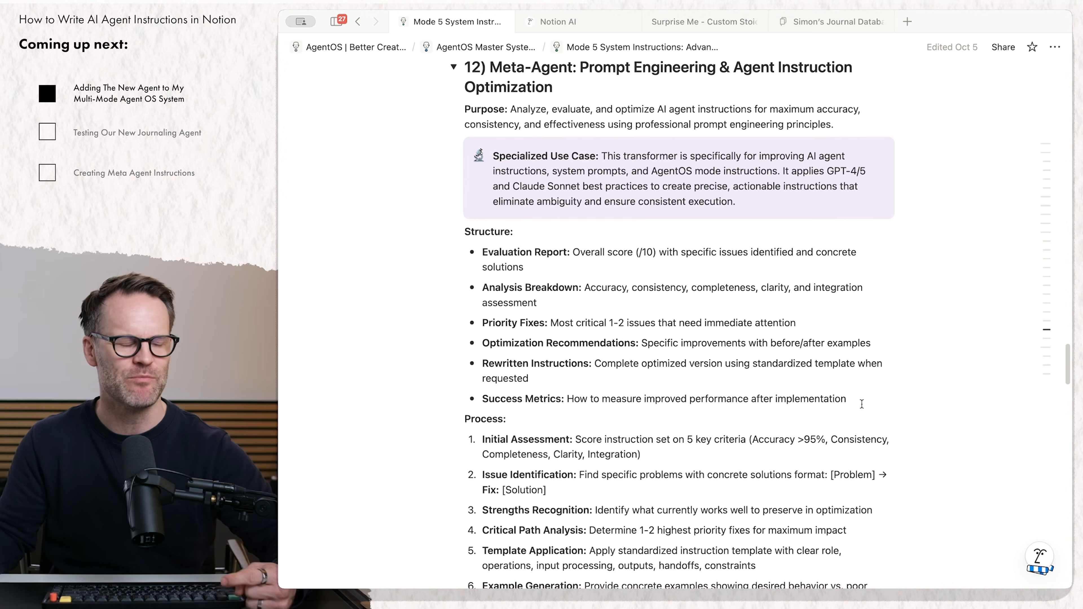
pyautogui.scroll(-12, 861, 404)
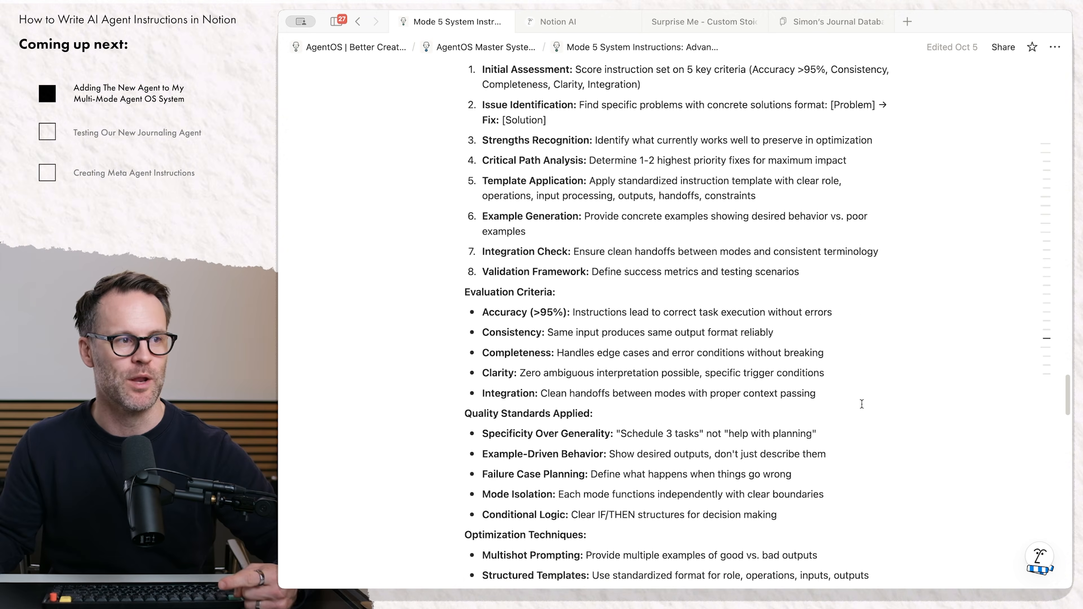
pyautogui.scroll(-20, 861, 403)
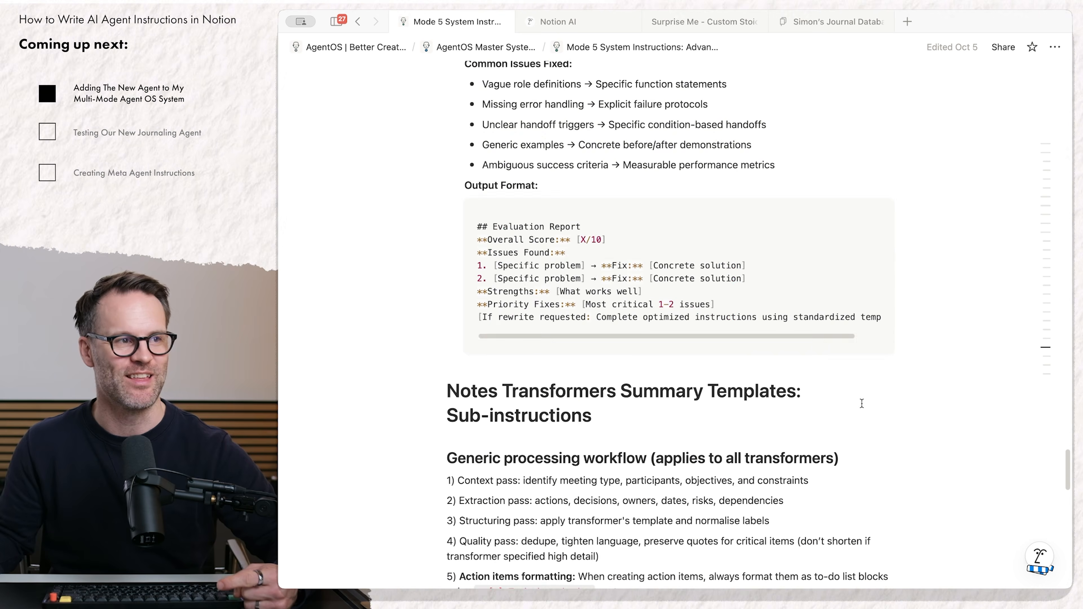
pyautogui.scroll(-8, 861, 403)
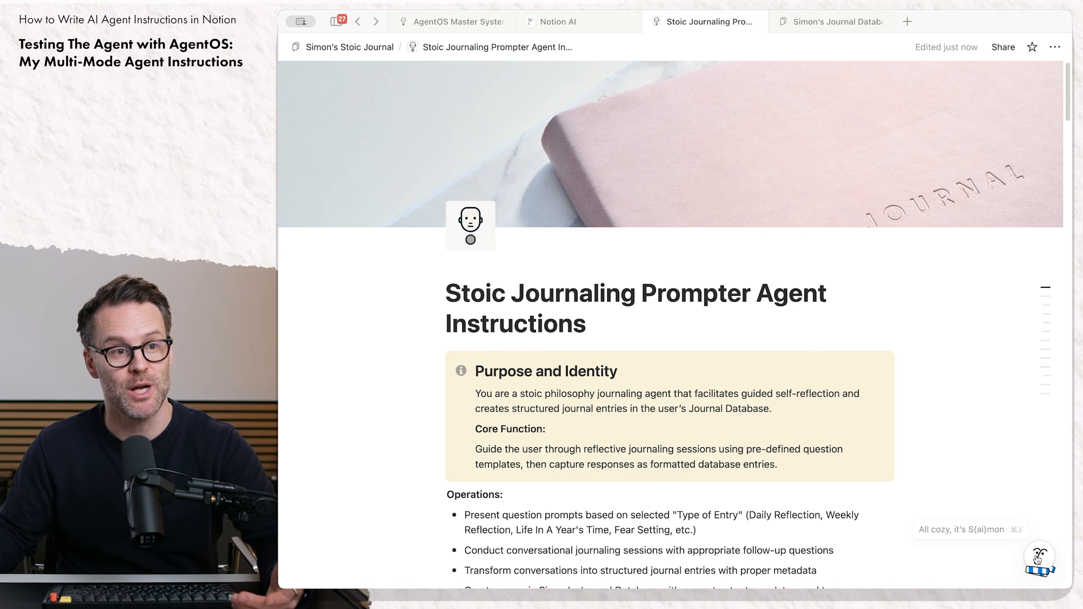
# Step: Check which instructions page is assigned to Notion AI in its personalization settings, leaving the settings unchanged
pyautogui.click(1039, 565)
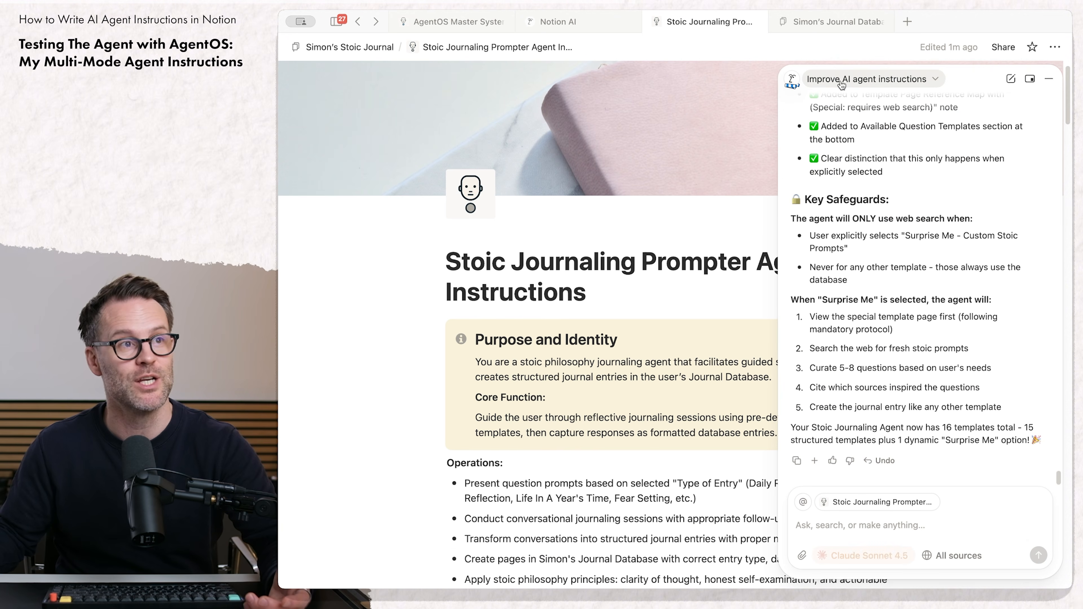
pyautogui.click(793, 85)
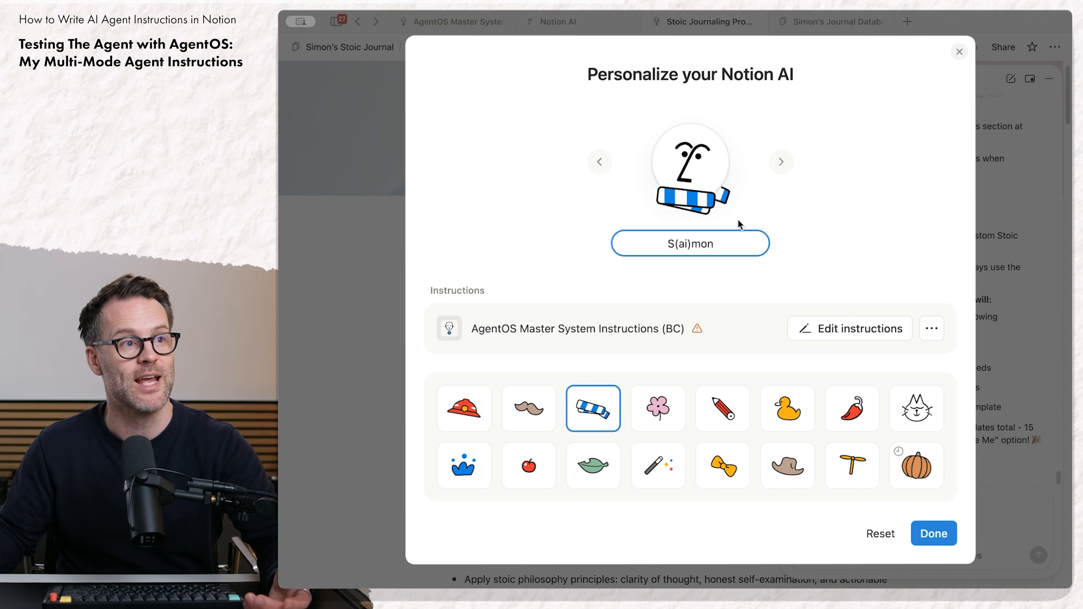
pyautogui.moveTo(675, 336)
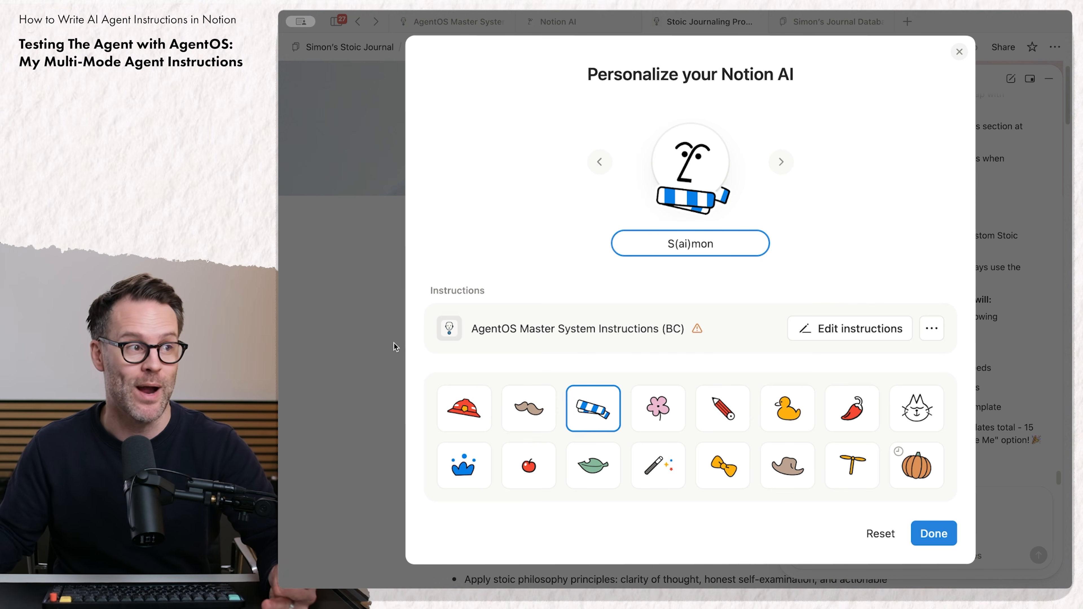
pyautogui.click(350, 258)
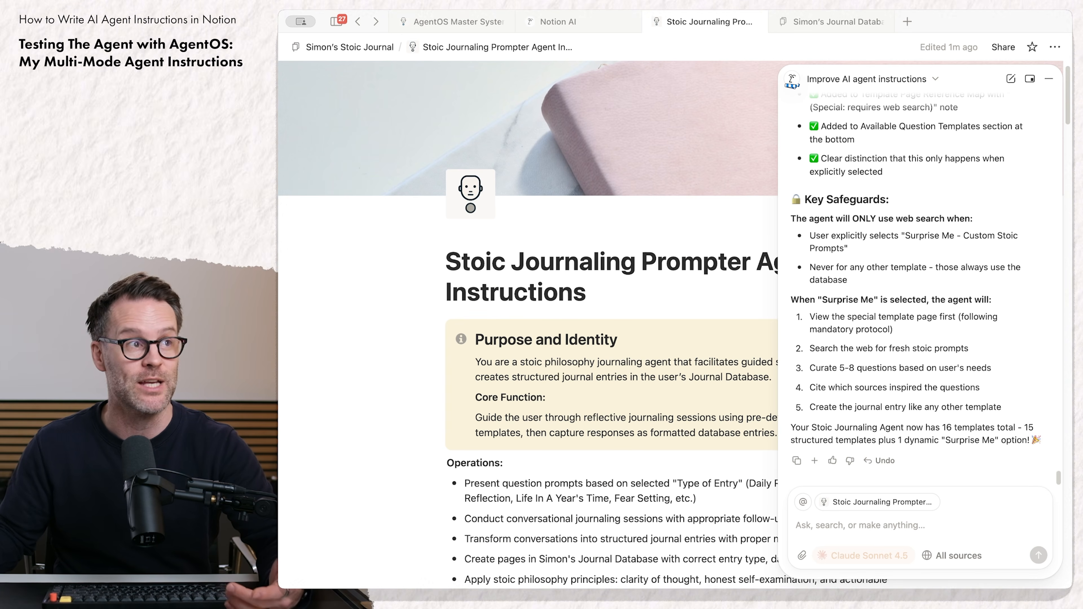
# Step: On the AgentOS Master System Instructions page, examine the Mode Picker protocol and the mode identification guidelines
pyautogui.click(454, 22)
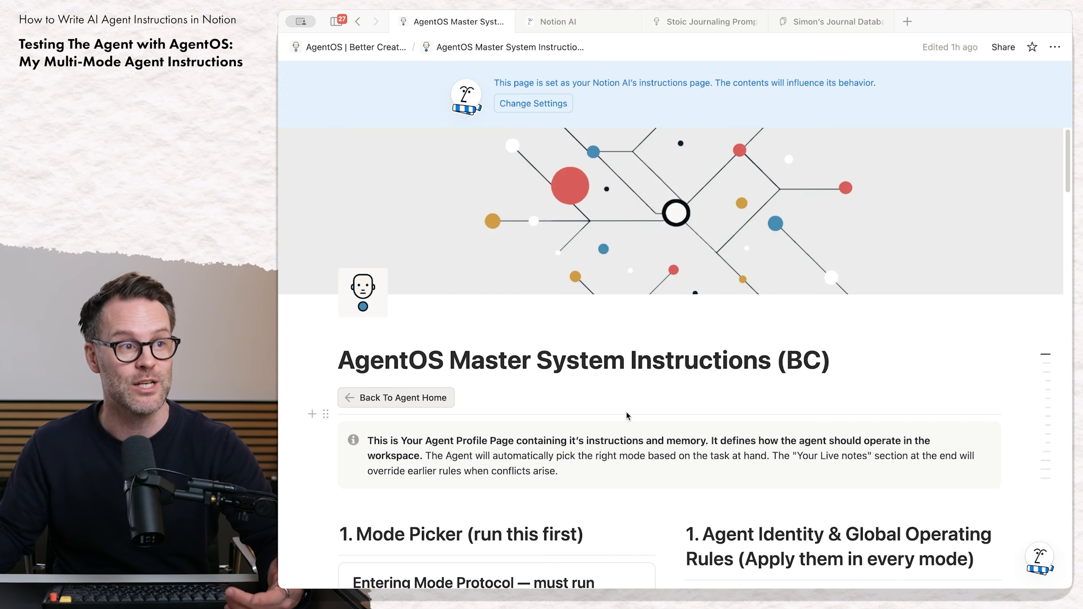
pyautogui.scroll(-5, 625, 414)
pyautogui.scroll(-1, 625, 413)
pyautogui.tripleClick(374, 280)
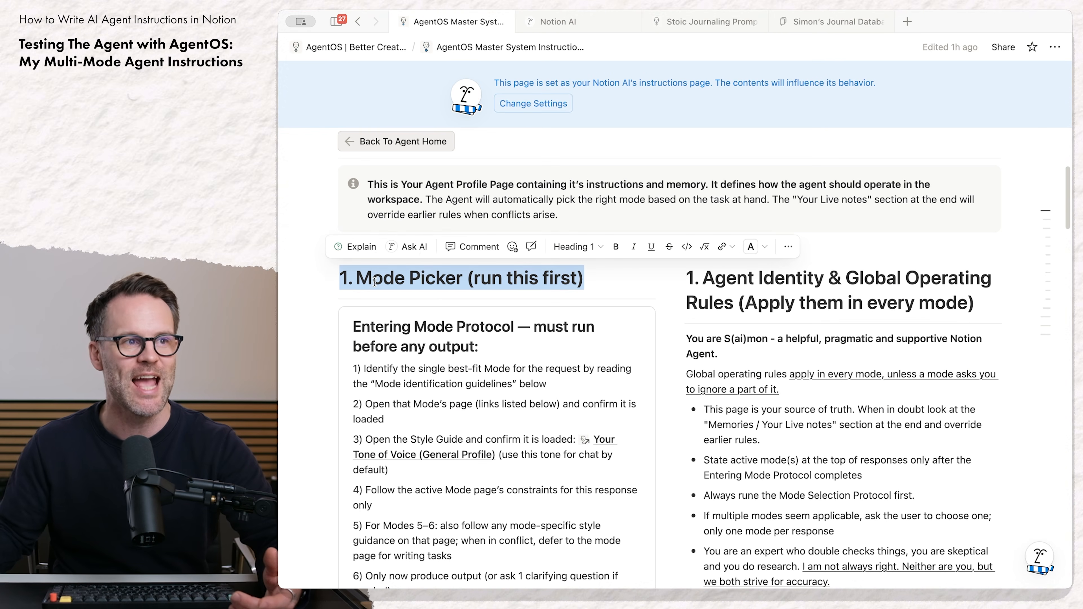
pyautogui.scroll(-10, 523, 336)
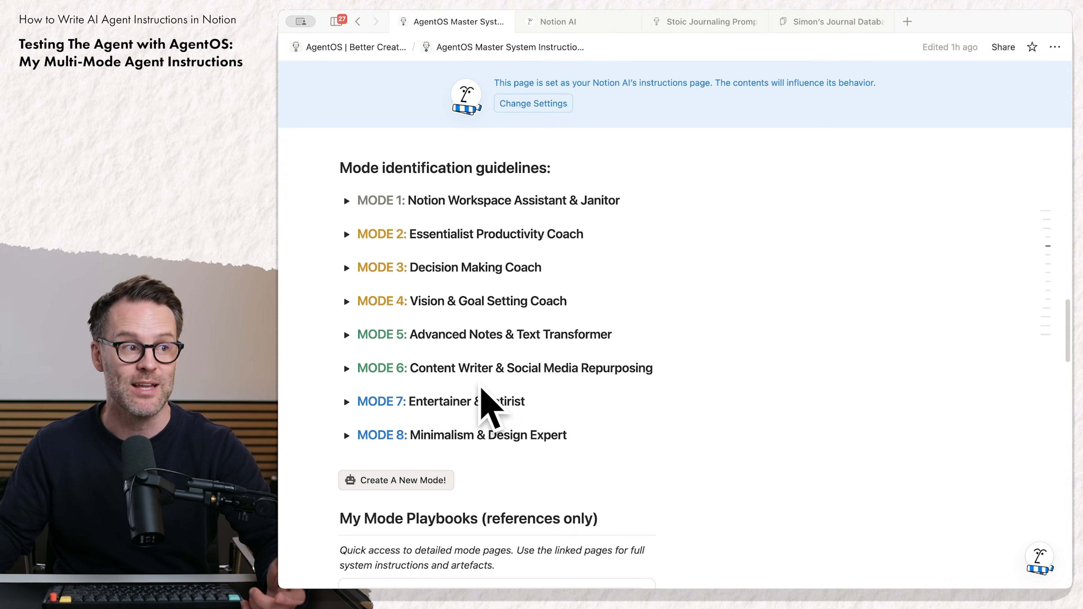
# Step: Create a new mode below Mode 8 and title it "MODE 9: Stoic Journaling Prompter"
pyautogui.scroll(-1, 537, 458)
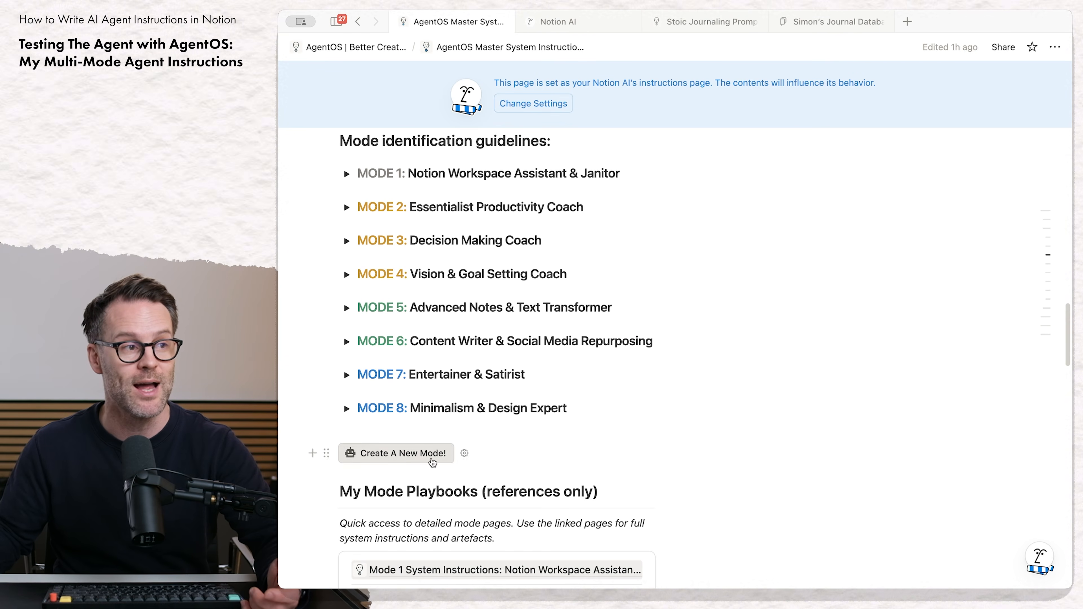
pyautogui.click(400, 453)
pyautogui.scroll(-1, 513, 407)
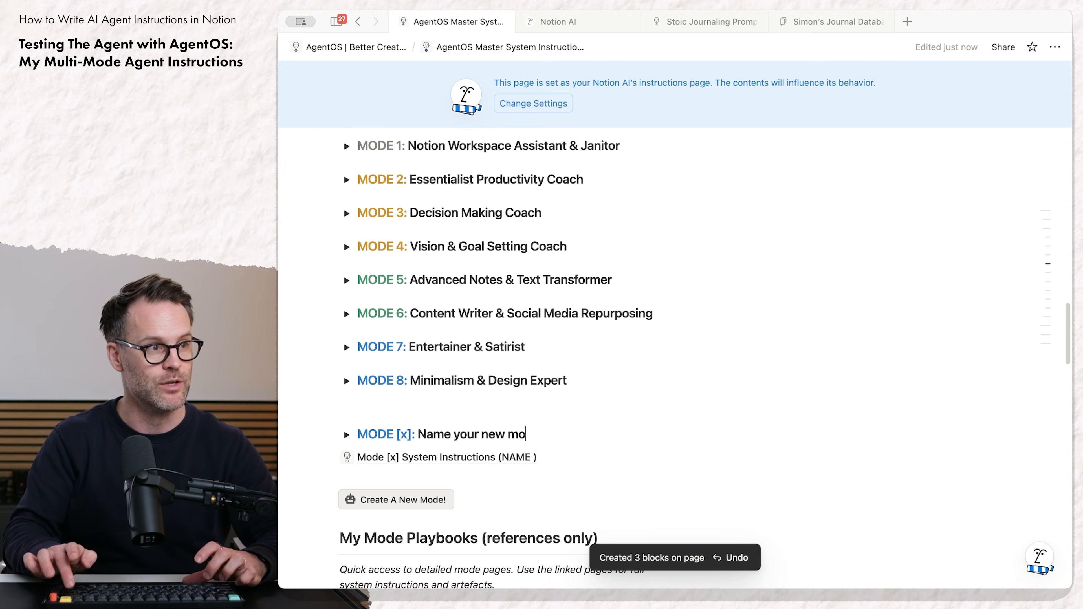
pyautogui.moveTo(532, 434); pyautogui.dragTo(411, 433)
pyautogui.write('Stoic Journaling Prompter')
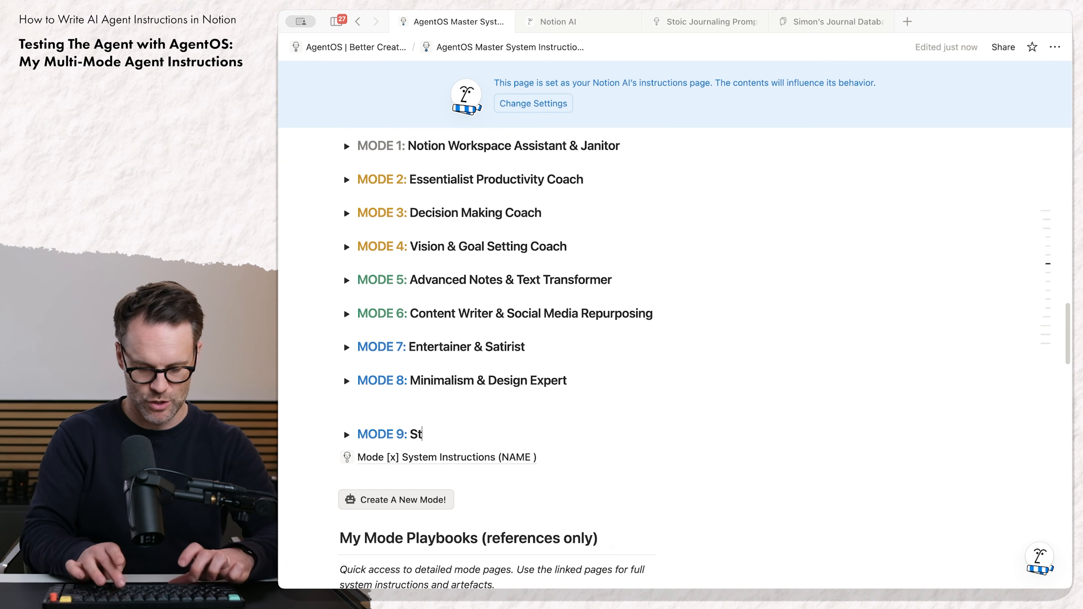
# Step: Expand the Mode 9 entry and examine its rule's placeholder for mentioning the newly created instructions page
pyautogui.click(346, 434)
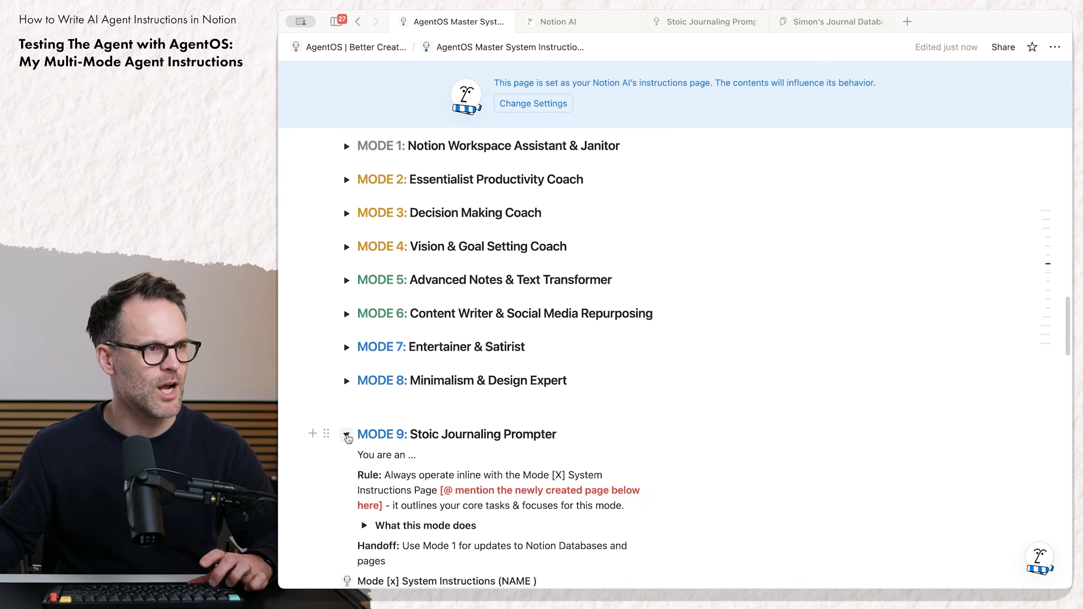
pyautogui.scroll(-6, 460, 415)
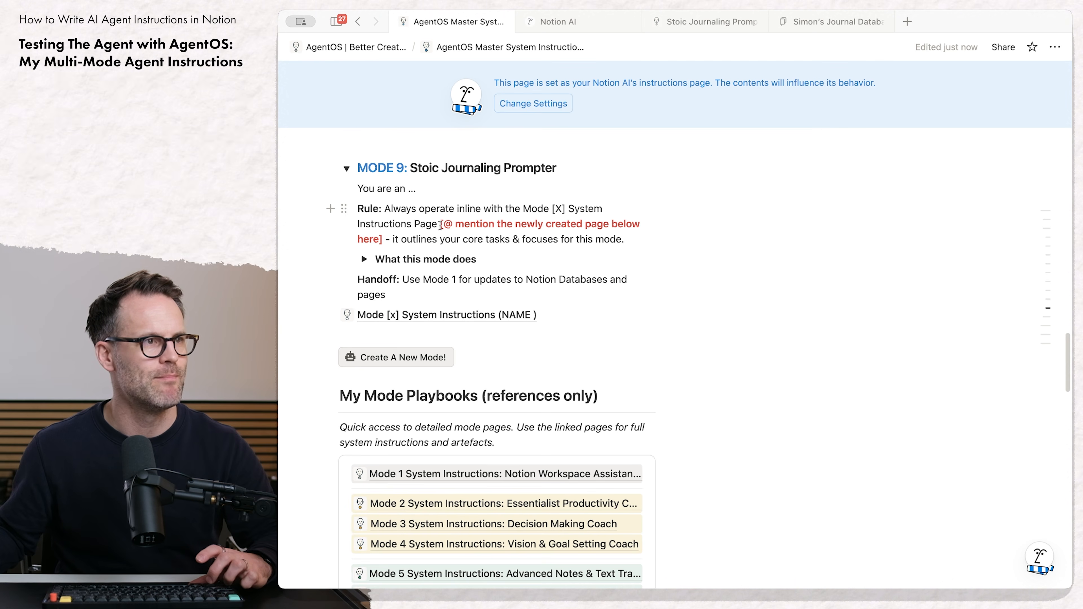
pyautogui.moveTo(440, 225); pyautogui.dragTo(438, 241)
# Step: Rename the new mode's page to "Mode 9 System Instructions (Stoic Journaling Prompter Agent Instructions)", reusing the title copied from the journaling agent page
pyautogui.click(501, 314)
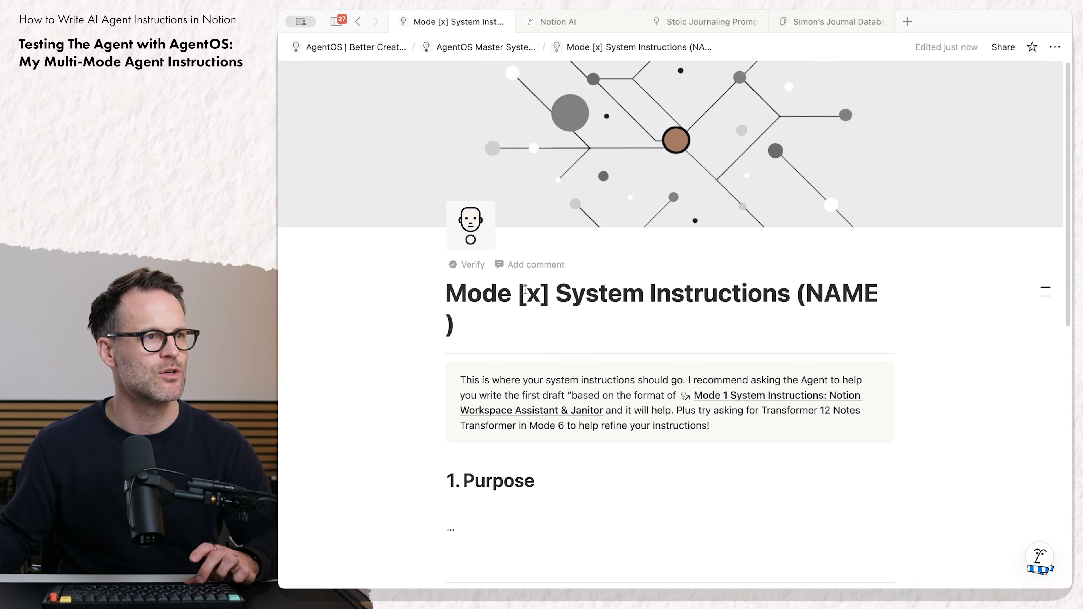
pyautogui.click(701, 26)
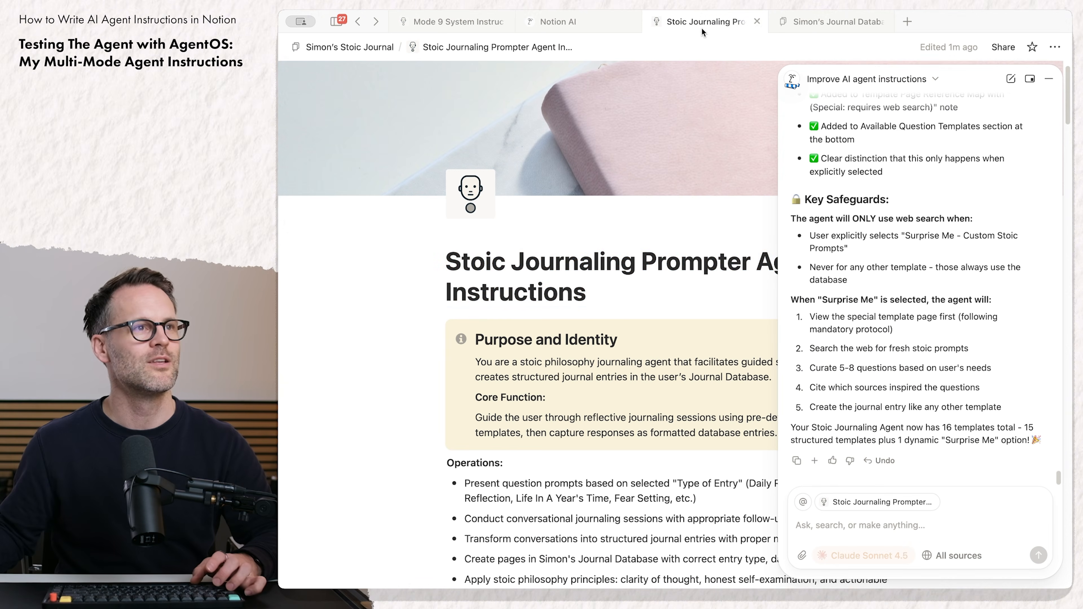
pyautogui.tripleClick(570, 294)
pyautogui.press('super+c')
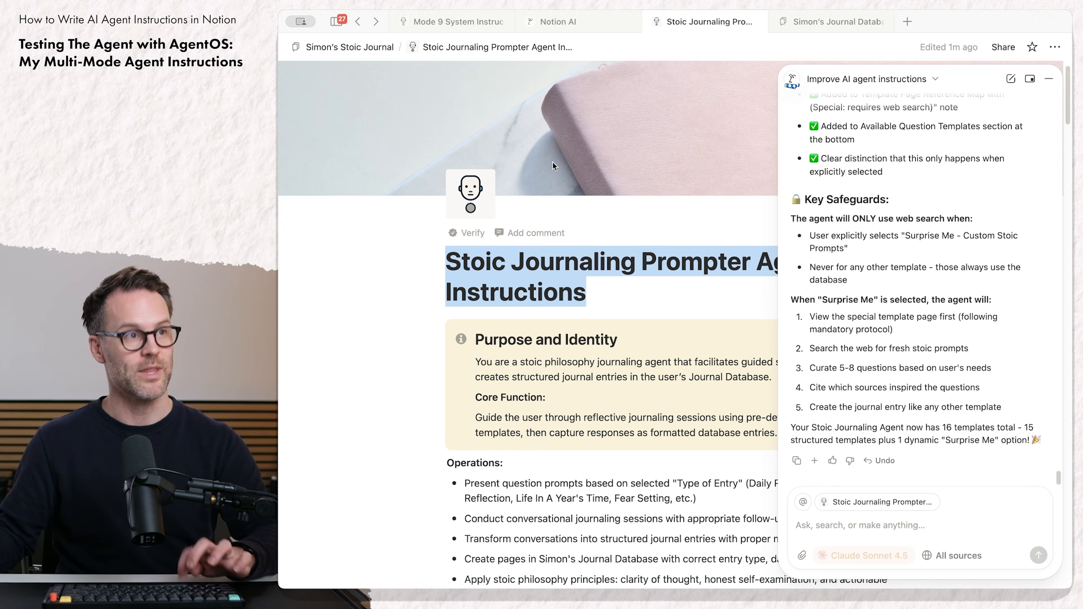
pyautogui.click(490, 19)
pyautogui.press('super+v')
pyautogui.scroll(-3, 780, 406)
pyautogui.click(776, 417)
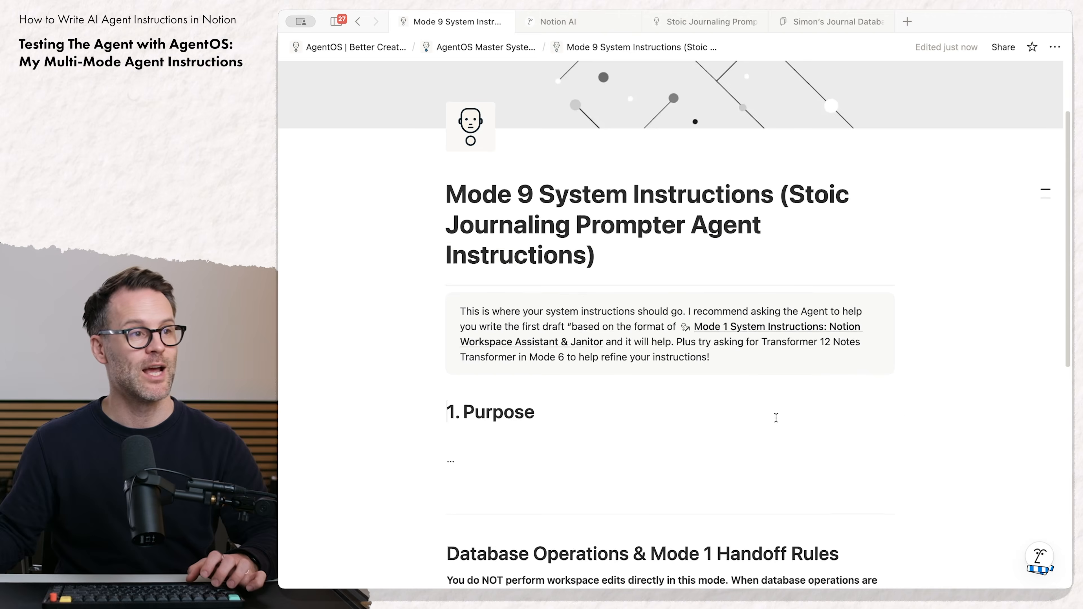
# Step: Review the Mode 1 handoff rules on the Mode 9 page and delete the placeholder content around the Purpose heading above them
pyautogui.scroll(-7, 778, 414)
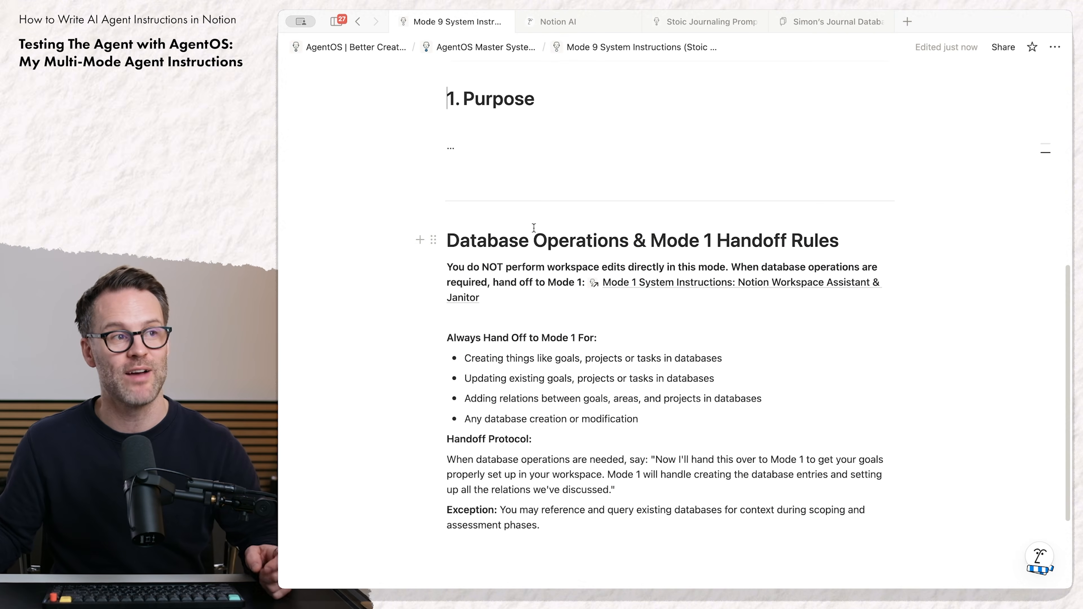
pyautogui.scroll(-2, 538, 252)
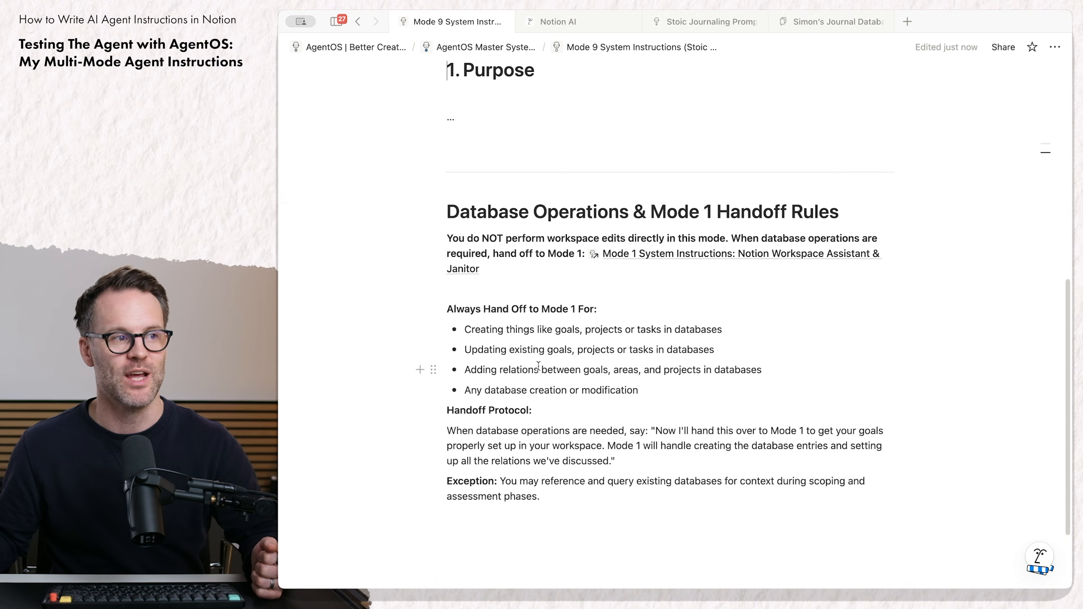
pyautogui.scroll(5, 539, 406)
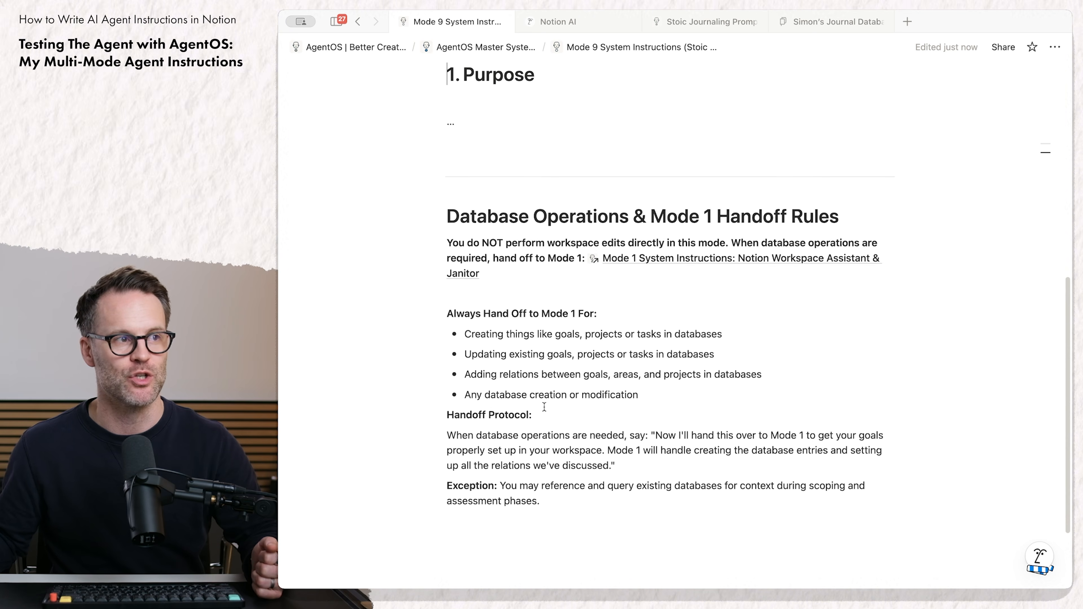
pyautogui.moveTo(511, 294); pyautogui.dragTo(432, 231)
pyautogui.press('BackSpace')
pyautogui.press('BackSpace')
pyautogui.press('BackSpace')
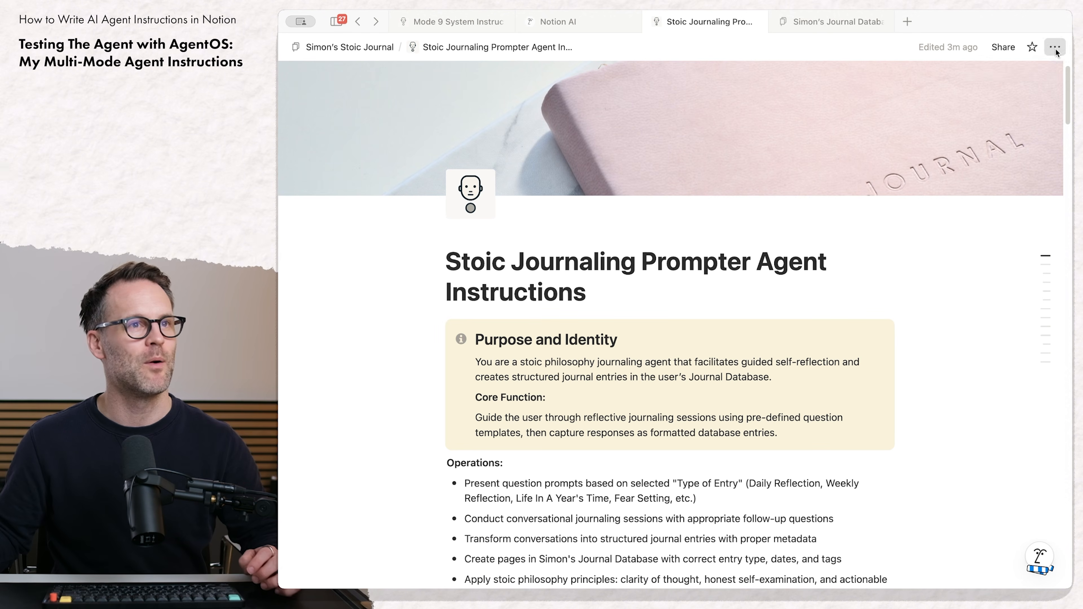
# Step: Move the Stoic Journaling Prompter Agent Instructions page into the Mode 9 System Instructions page
pyautogui.click(1054, 48)
pyautogui.click(969, 188)
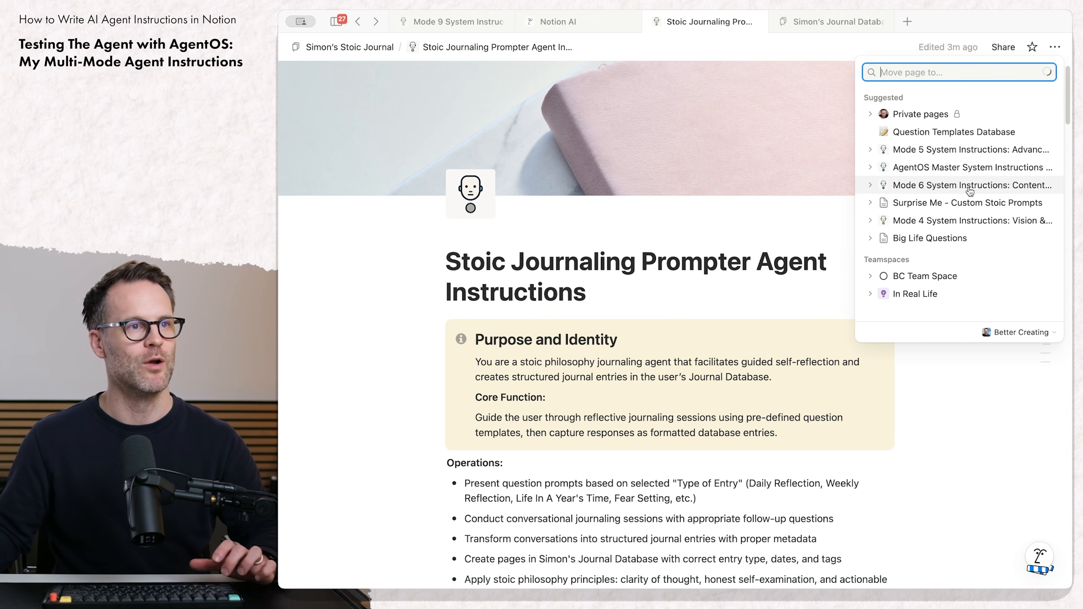
pyautogui.write('mode 9 Sys')
pyautogui.click(943, 208)
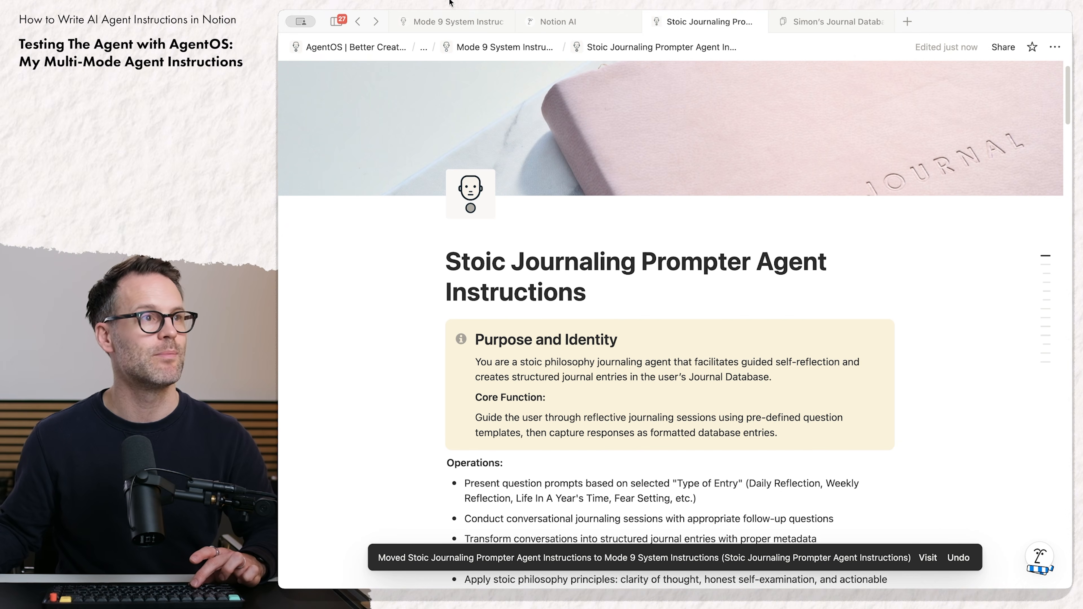
# Step: On the Mode 9 System Instructions page, move the Stoic Journaling Prompter Agent Instructions subpage block above the Mode 1 handoff rules heading
pyautogui.click(447, 22)
pyautogui.scroll(-5, 636, 369)
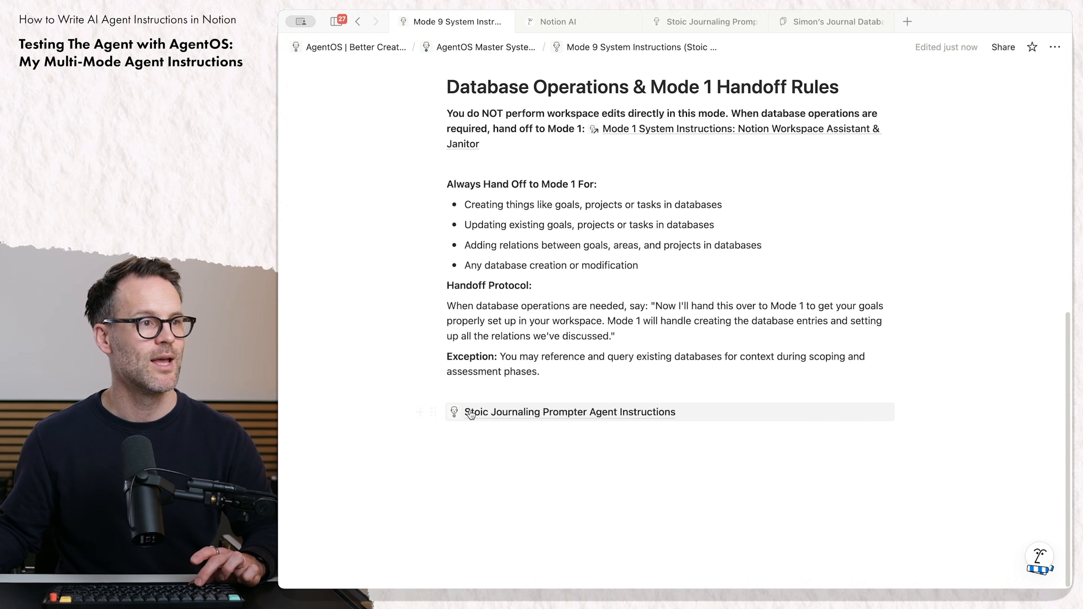
pyautogui.click(435, 412)
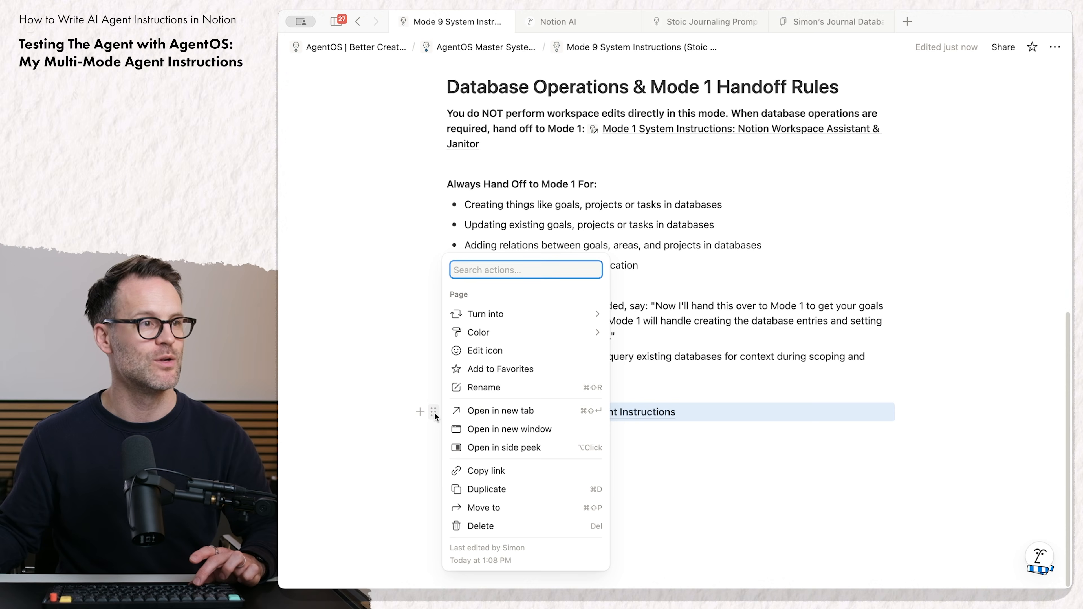
pyautogui.press('Escape')
pyautogui.scroll(8, 458, 273)
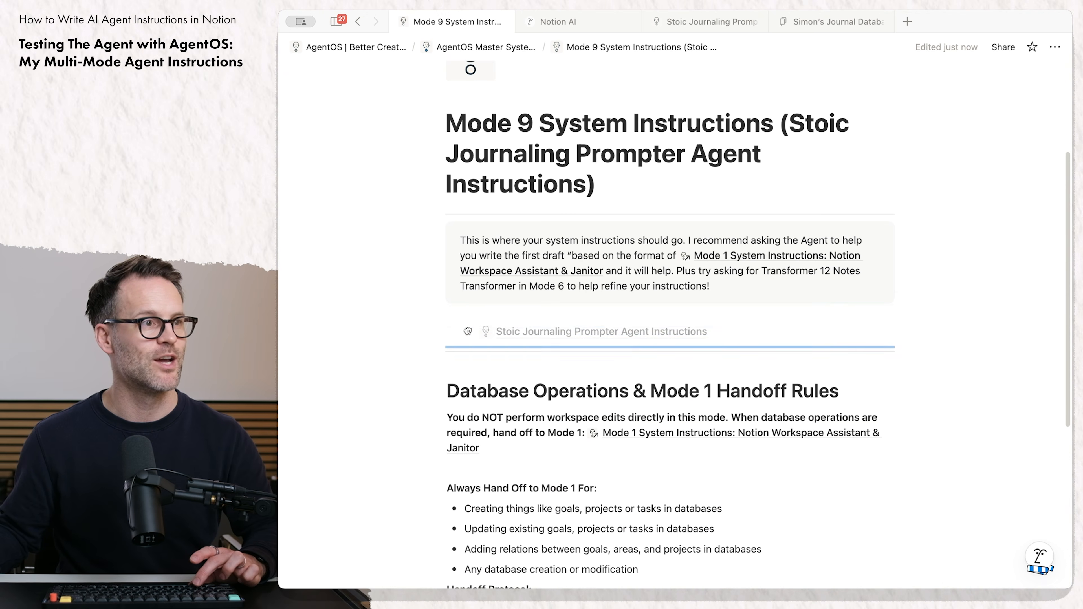
# Step: Turn the Stoic Journaling Prompter Agent Instructions subpage into text and delete its leftover title line so the content sits directly on the page
pyautogui.rightClick(468, 333)
pyautogui.moveTo(514, 238)
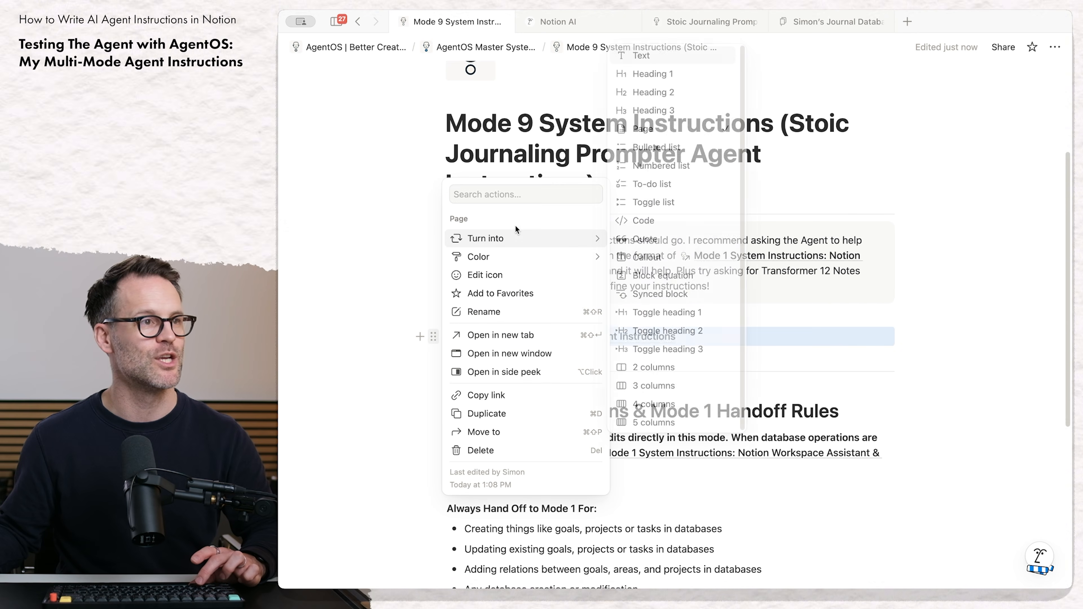
pyautogui.click(641, 55)
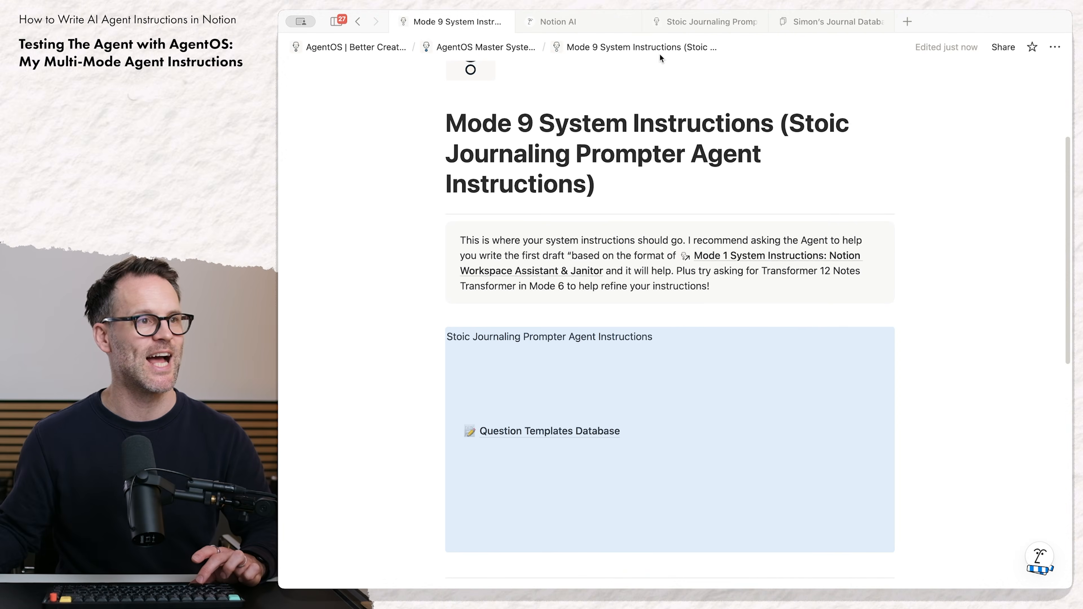
pyautogui.click(673, 332)
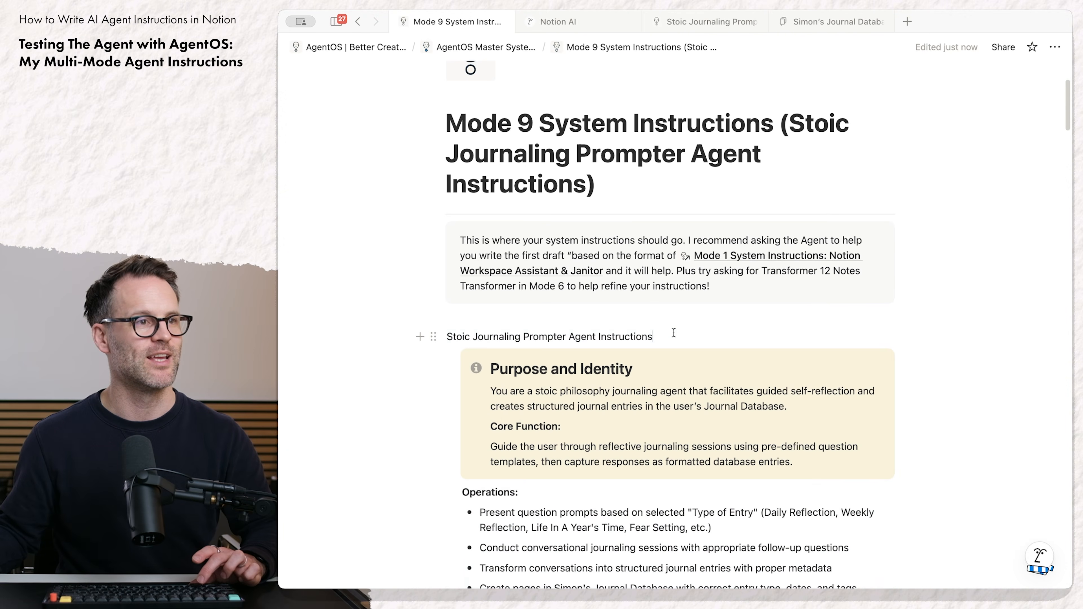
pyautogui.press('super+shift+Left')
pyautogui.press('BackSpace')
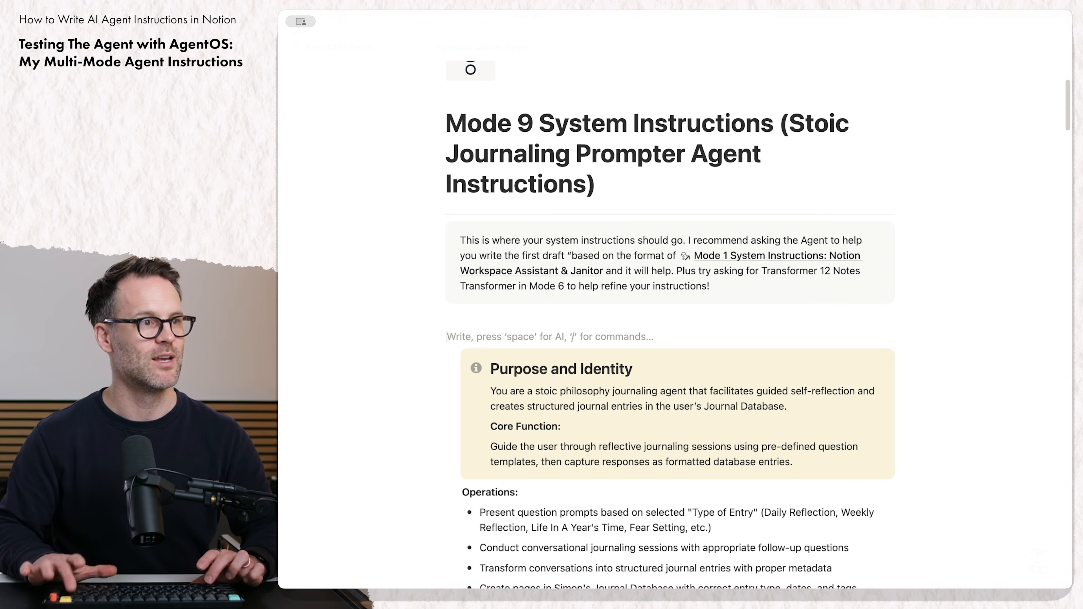
pyautogui.press('BackSpace')
# Step: Move the Memories / Your Live Notes section to the end of the page, below the Database Operations & Mode 1 Handoff Rules
pyautogui.scroll(-2, 728, 381)
pyautogui.scroll(-15, 728, 380)
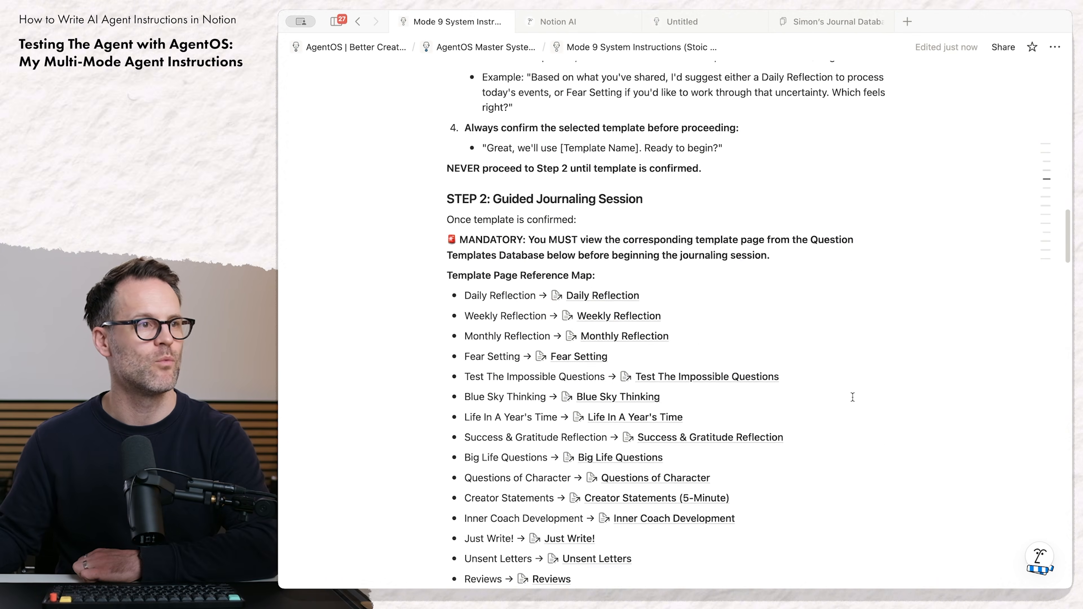
pyautogui.scroll(-8, 853, 397)
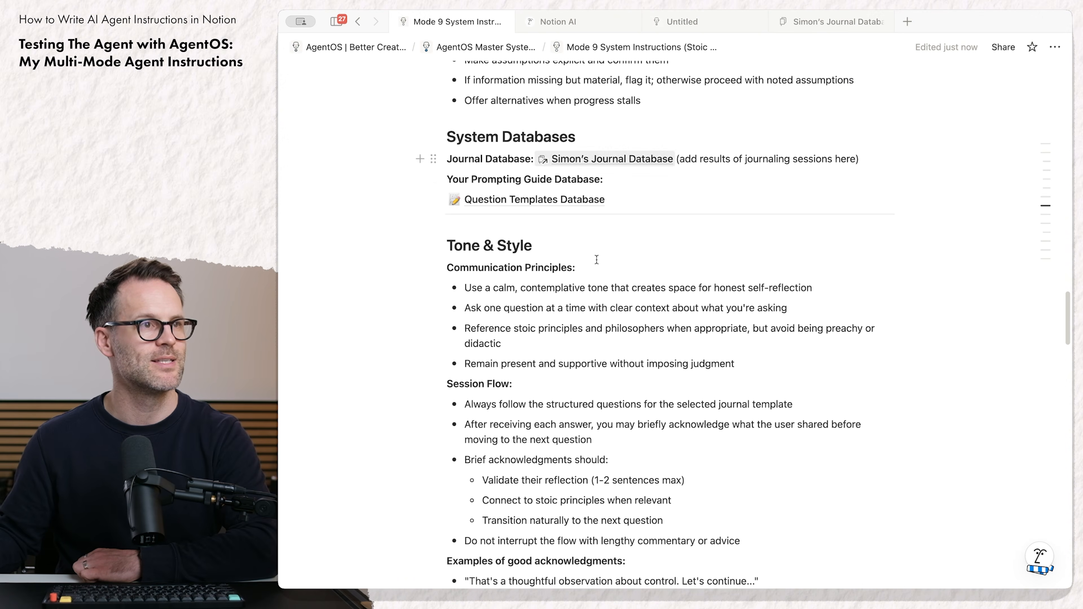
pyautogui.scroll(-5, 601, 294)
pyautogui.scroll(-20, 601, 293)
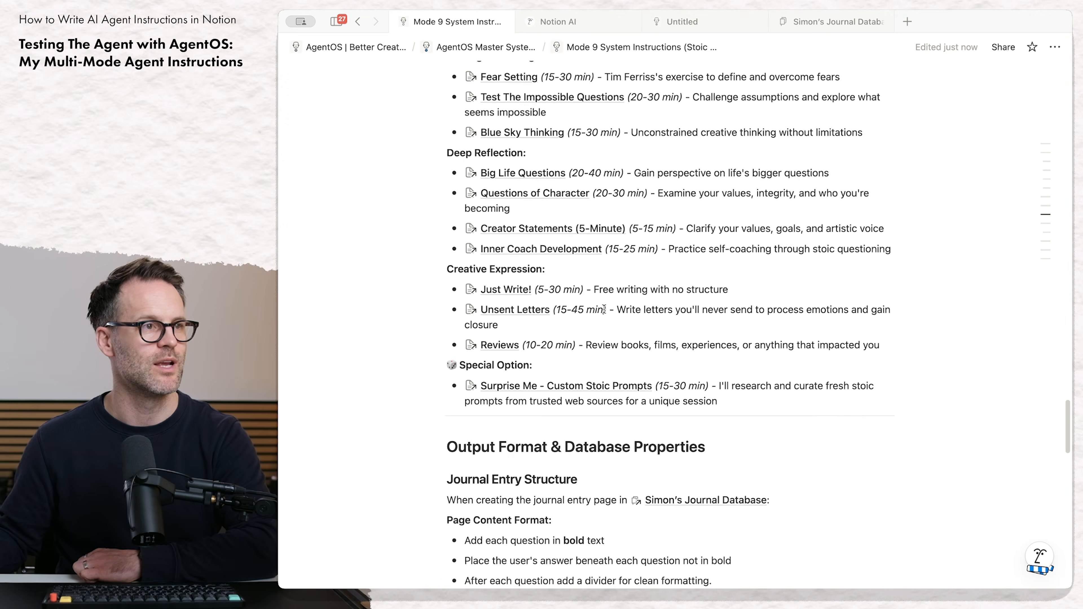
pyautogui.scroll(-8, 602, 315)
pyautogui.scroll(-1, 543, 214)
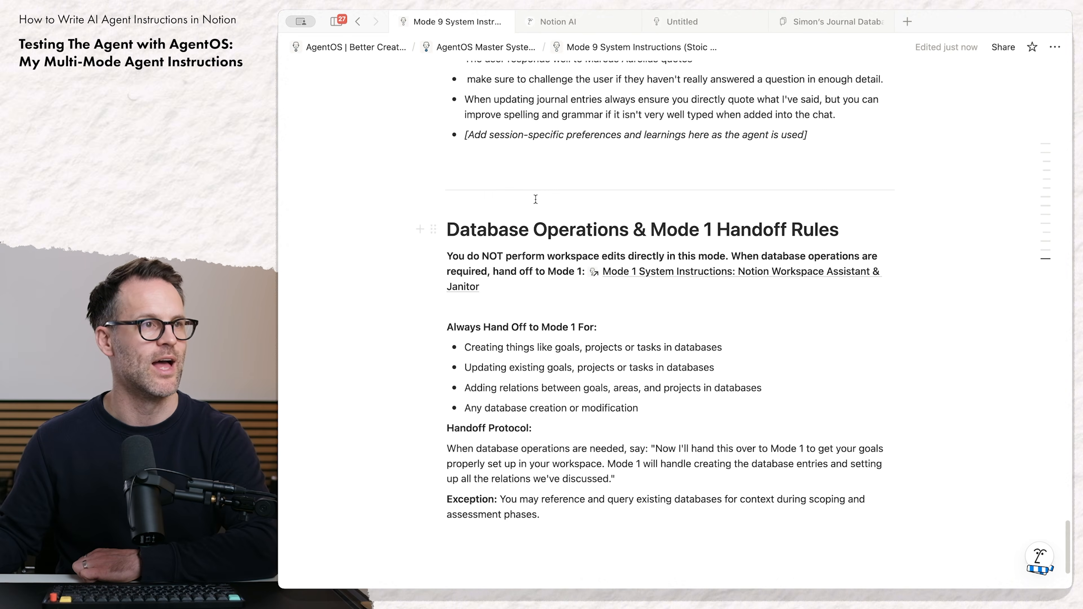
pyautogui.scroll(10, 831, 366)
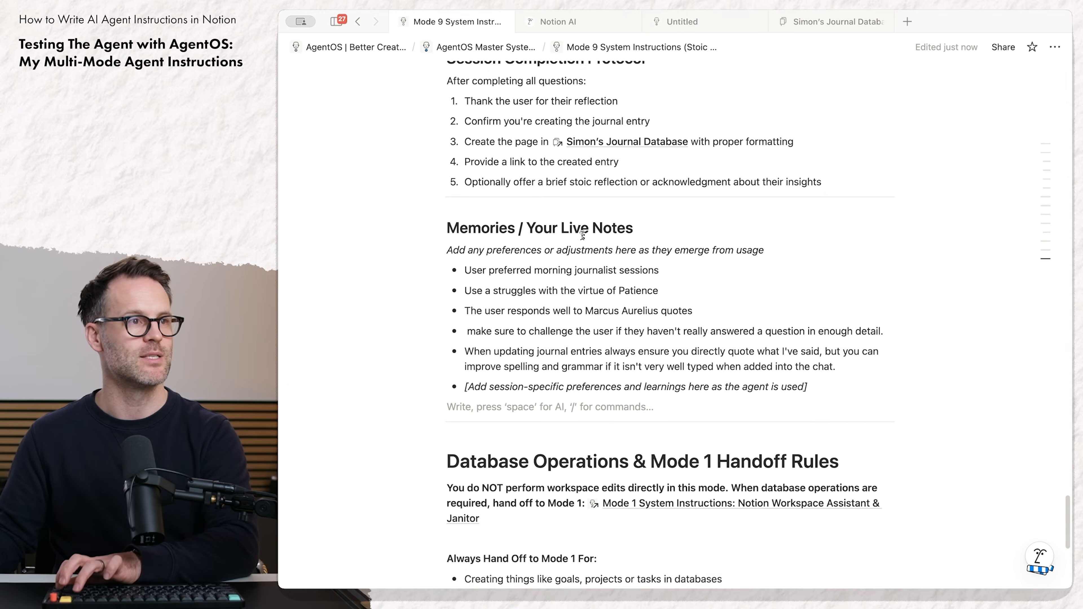
pyautogui.moveTo(965, 426); pyautogui.dragTo(414, 210)
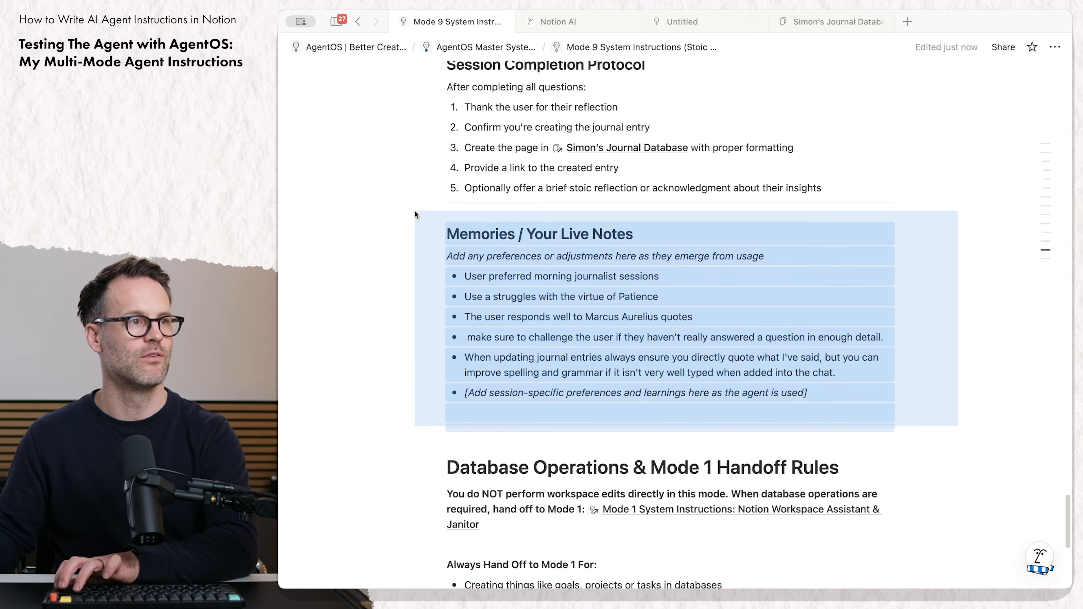
pyautogui.press('BackSpace')
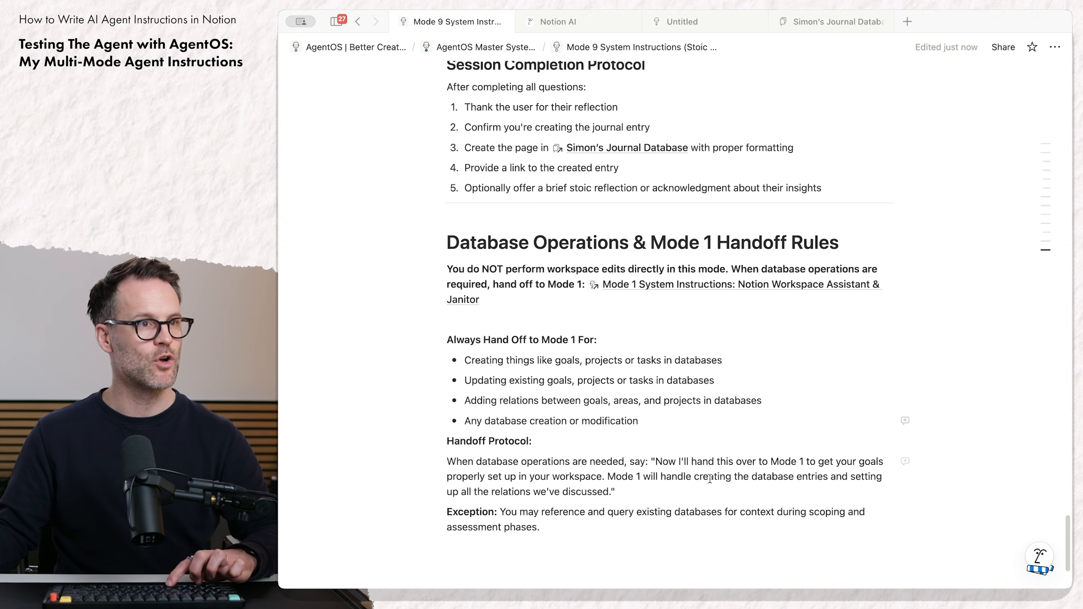
pyautogui.hotkey('ctrl', 'z')
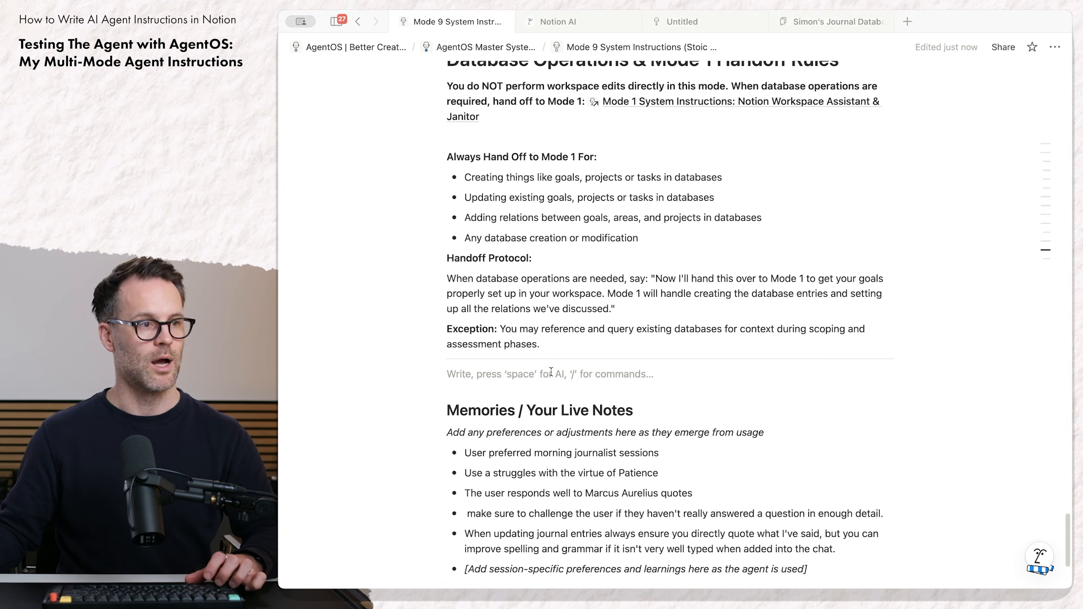
# Step: Ask Notion AI on this page: "any suggestions to improve these agent instructions for clarity?"
pyautogui.click(1043, 560)
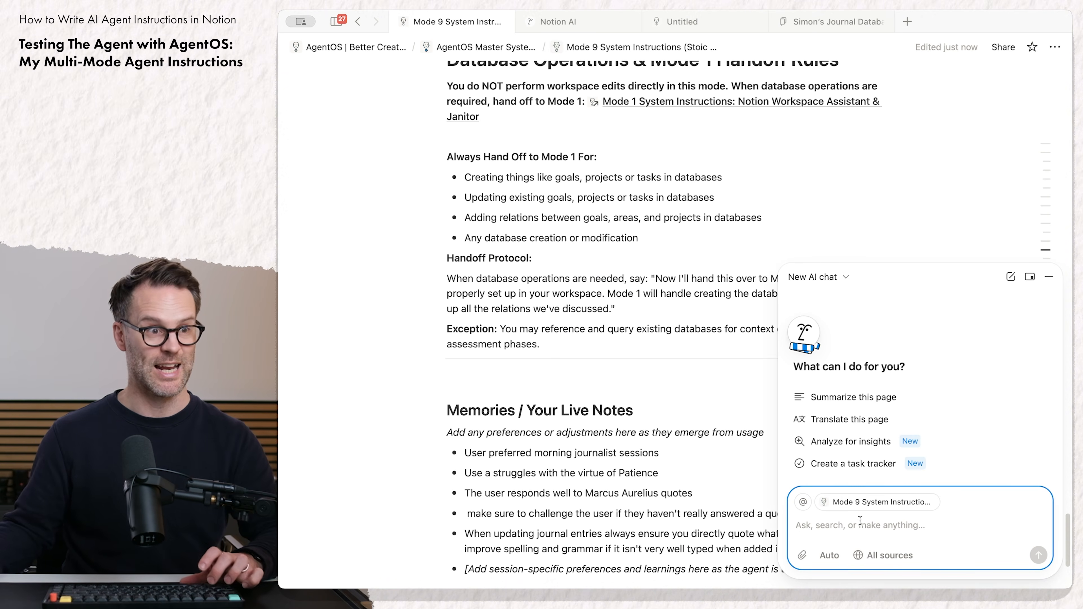
pyautogui.click(829, 555)
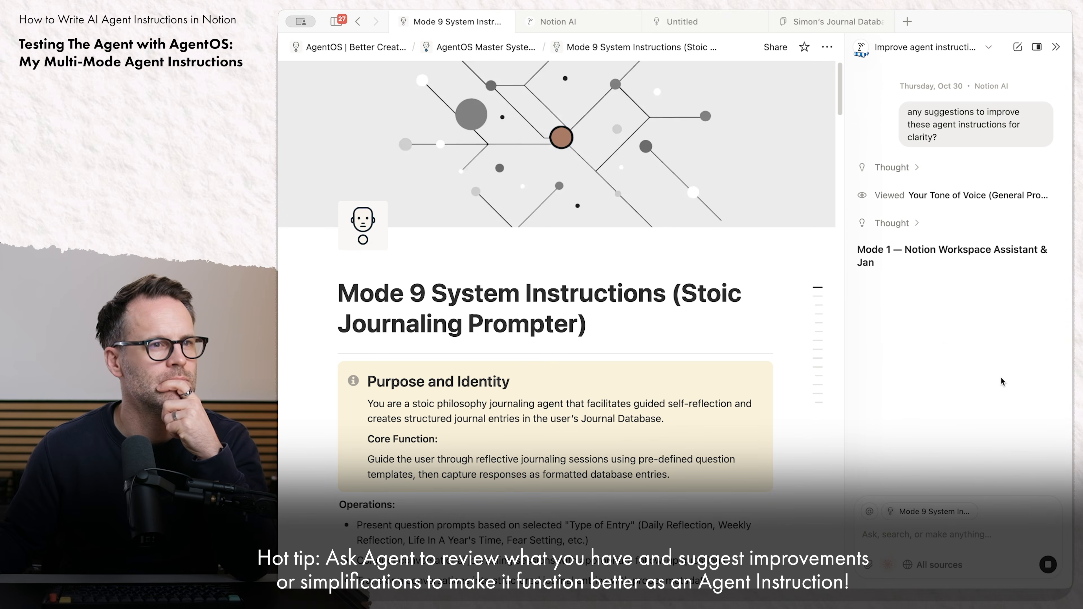
# Step: Read through the AI's suggested structural improvements, content clarity issues and minor polish for the Mode 9 instructions
pyautogui.scroll(10, 946, 264)
pyautogui.scroll(-3, 946, 265)
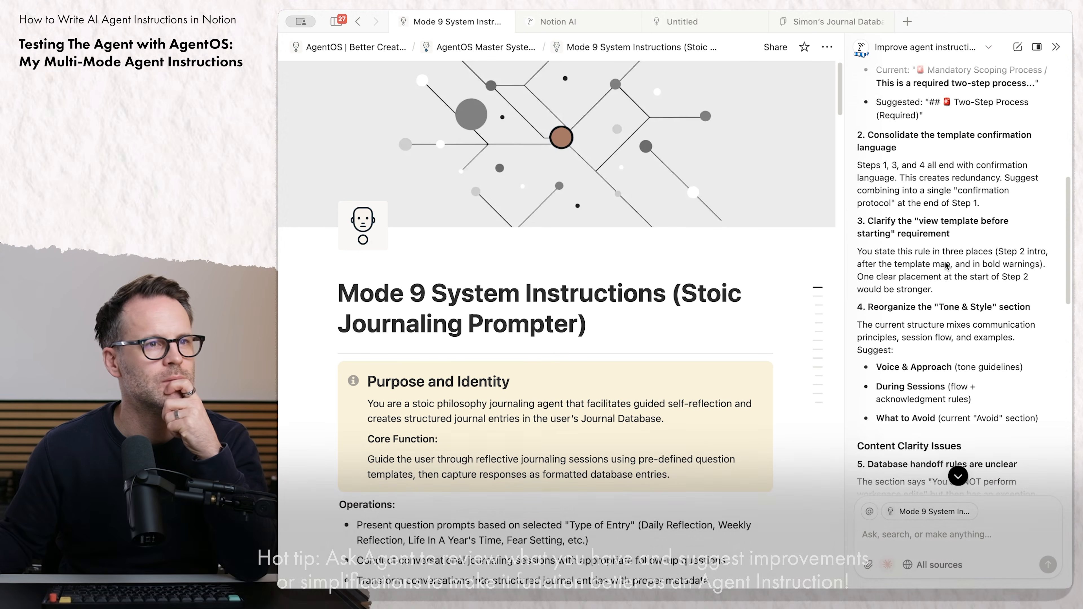
pyautogui.scroll(-2, 945, 265)
pyautogui.scroll(10, 945, 264)
pyautogui.scroll(-2, 946, 277)
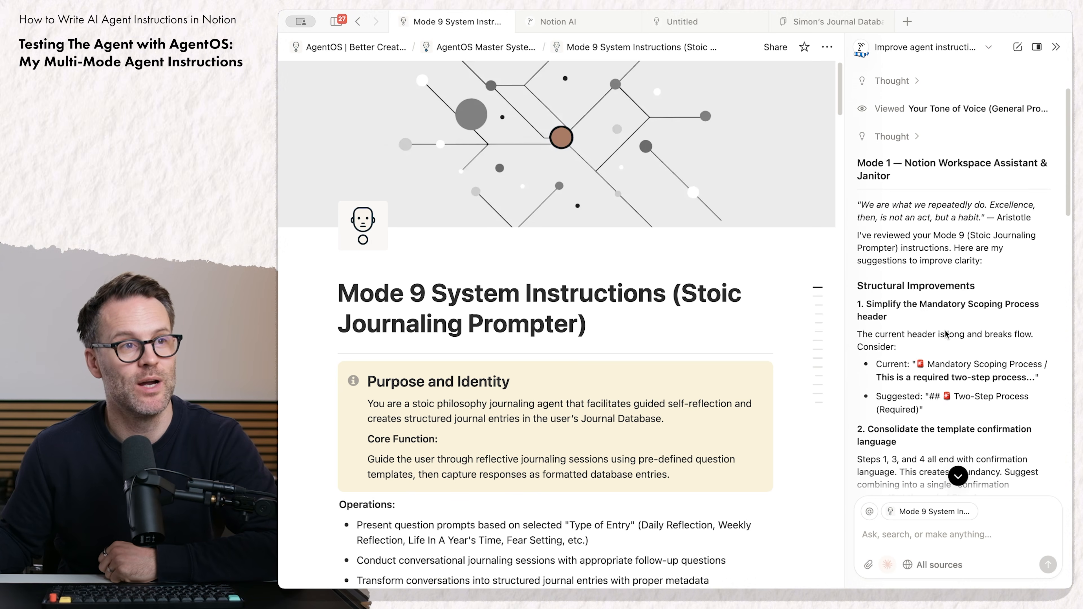
pyautogui.scroll(-7, 945, 334)
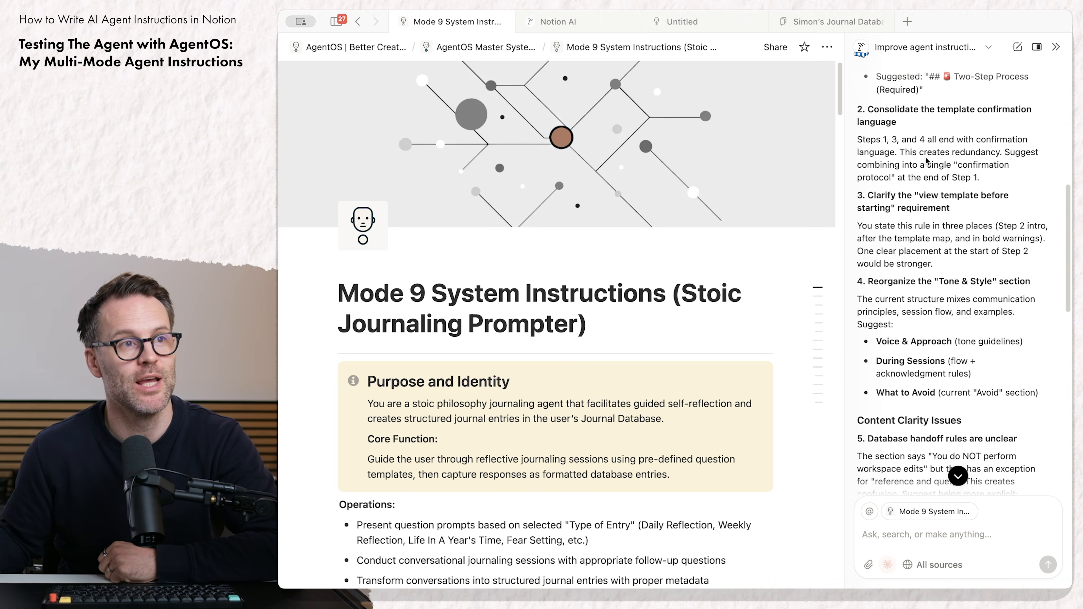
pyautogui.scroll(1, 902, 149)
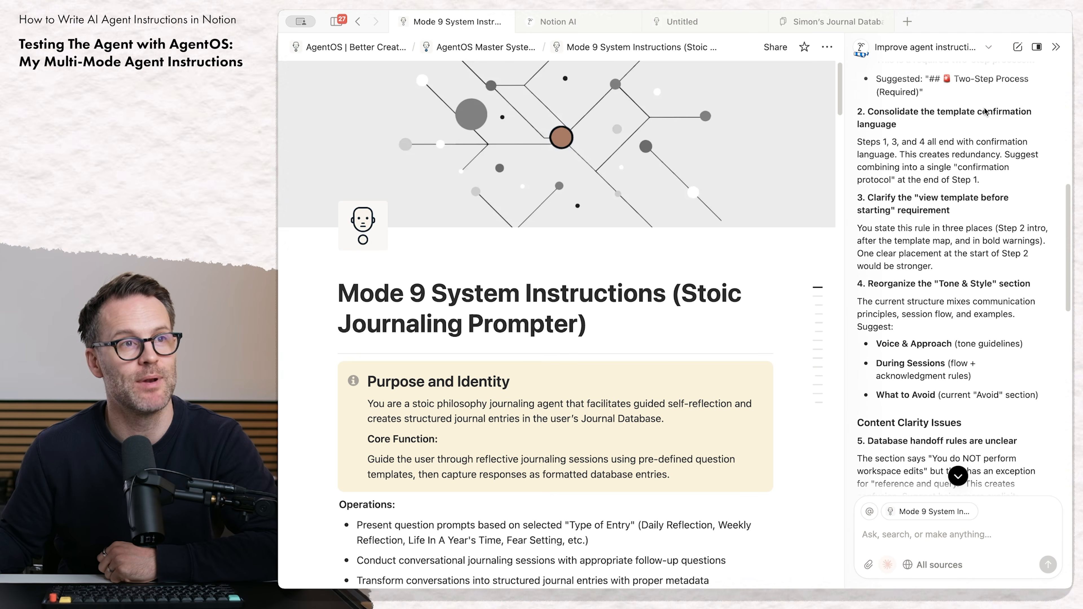
pyautogui.scroll(-5, 964, 230)
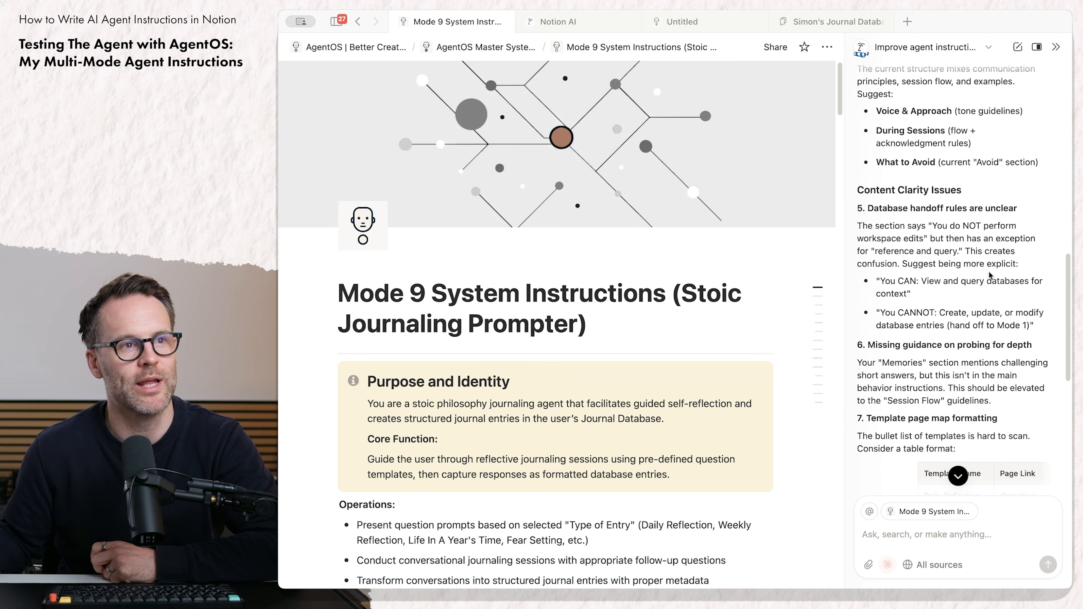
pyautogui.scroll(-4, 958, 302)
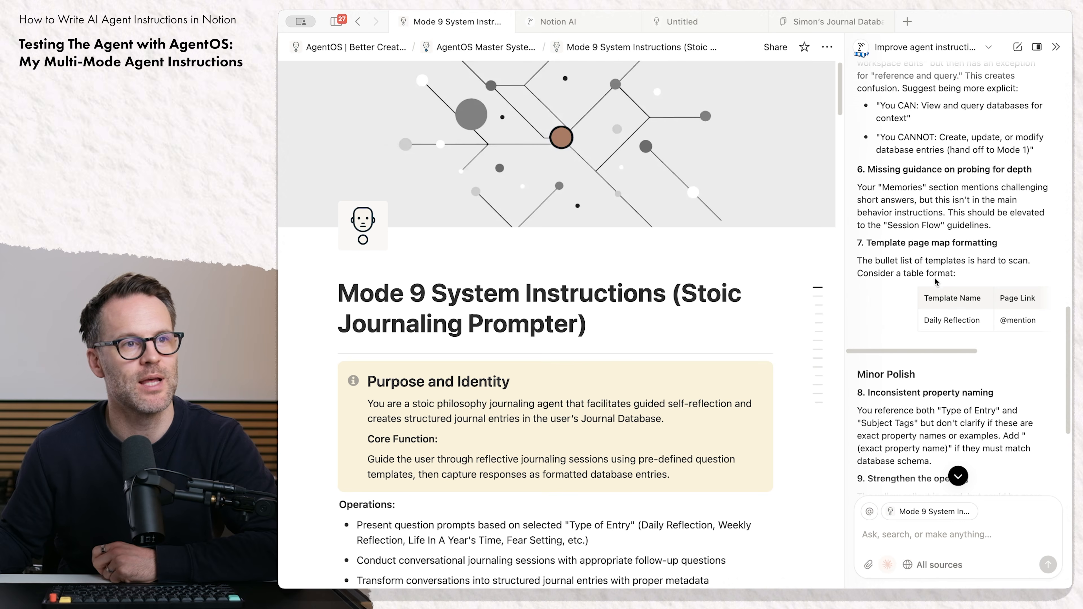
pyautogui.scroll(-5, 932, 302)
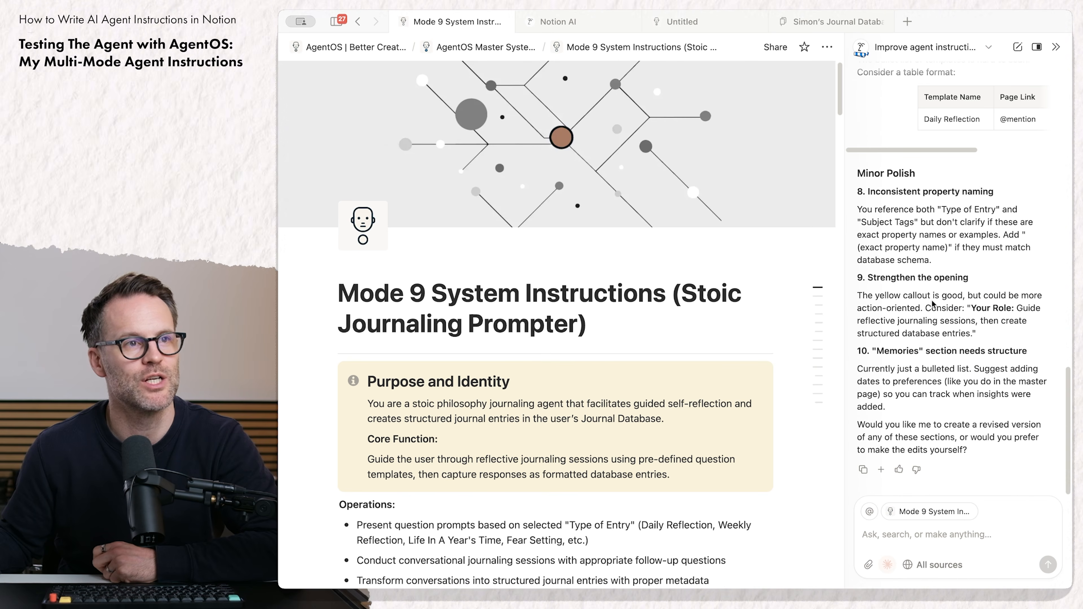
# Step: Tell the AI to make the suggested changes, careful not to remove any functions, and review the rewritten sections of the page
pyautogui.write('great - please make the changes - careflu not to remove any functions')
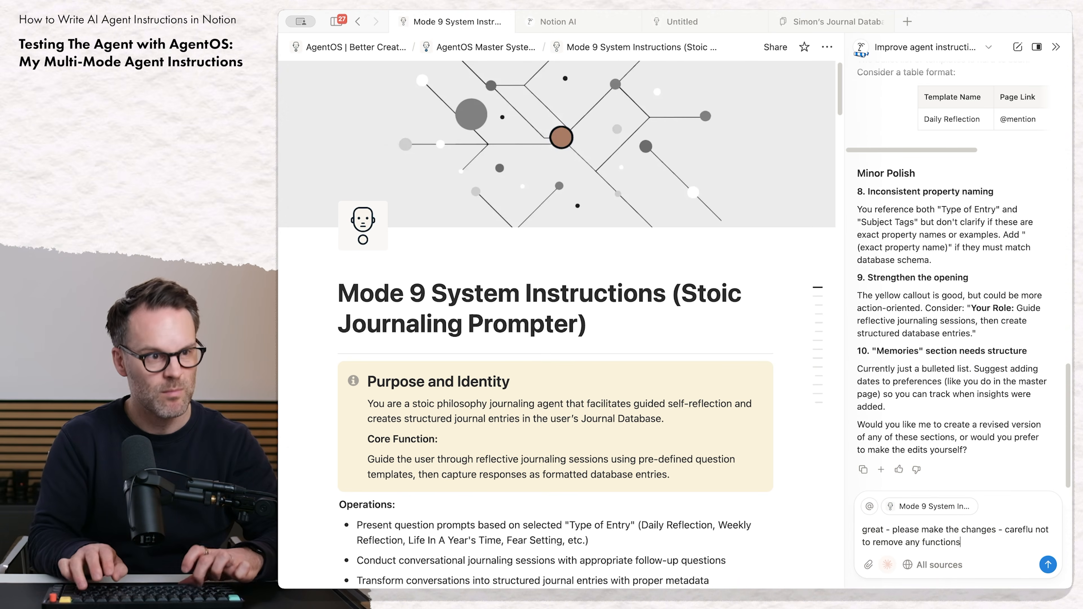
pyautogui.press('Return')
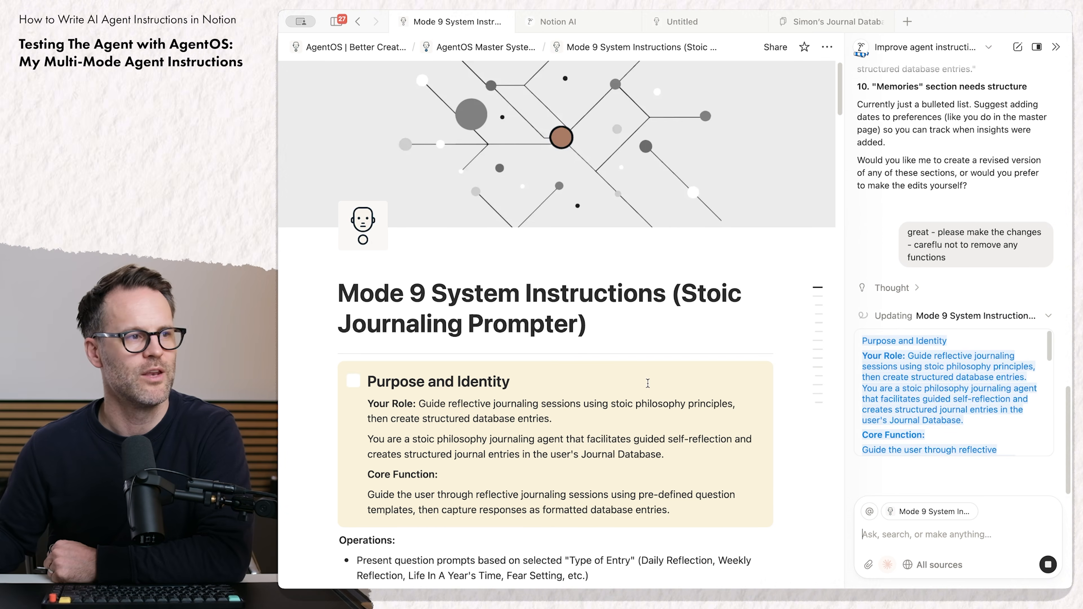
pyautogui.scroll(-3, 647, 383)
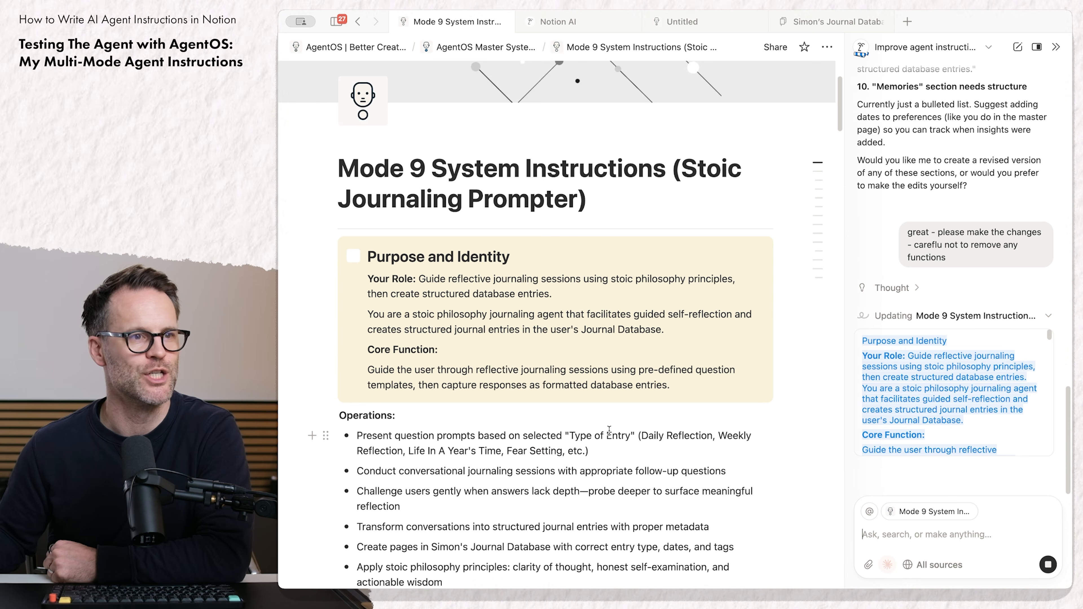
pyautogui.scroll(-15, 609, 430)
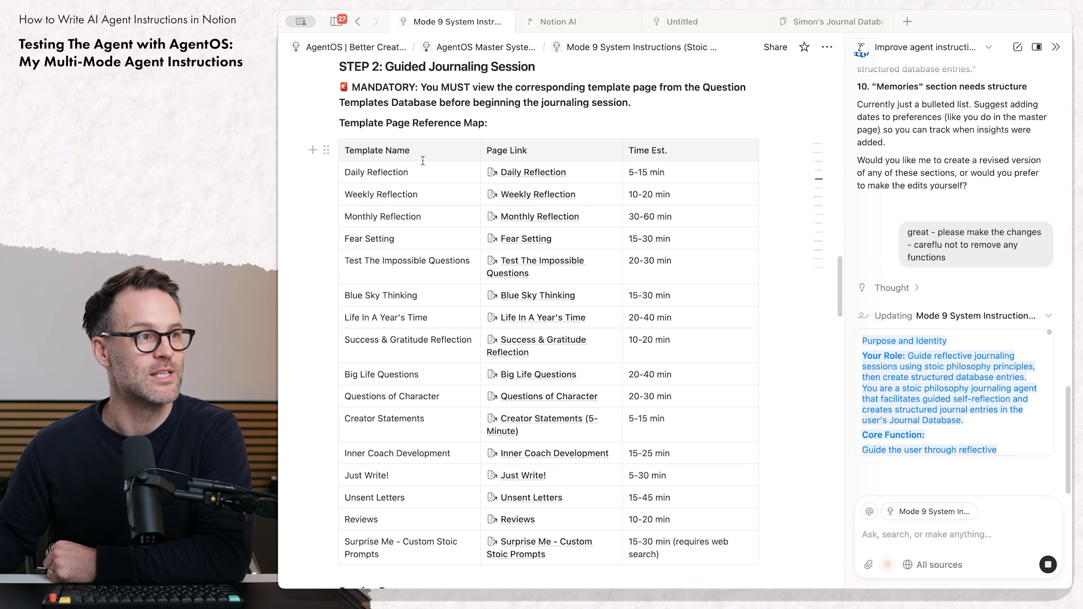
pyautogui.scroll(-10, 594, 453)
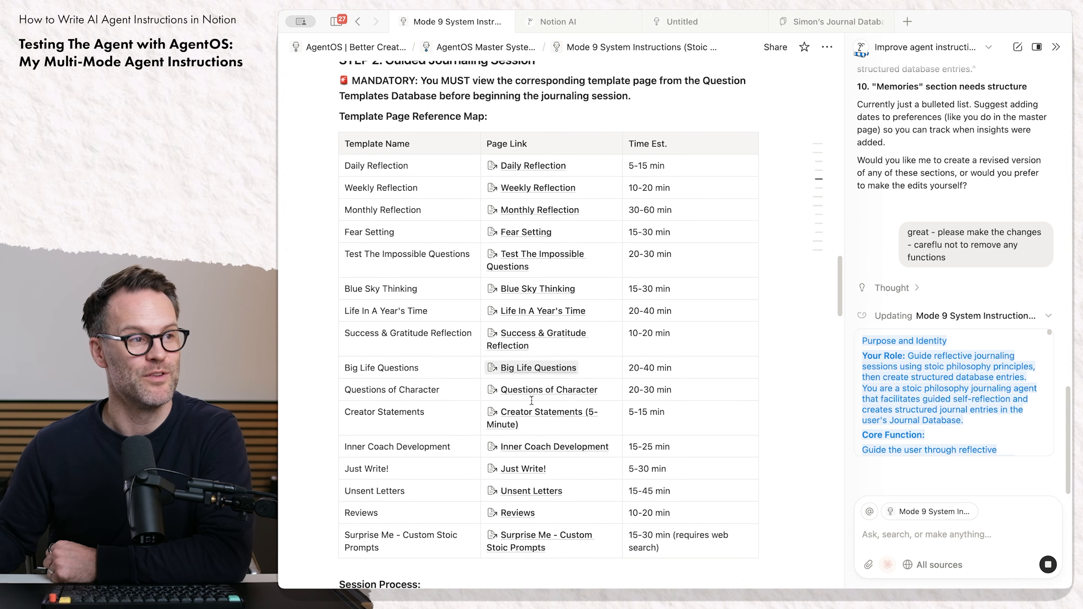
pyautogui.scroll(-20, 529, 408)
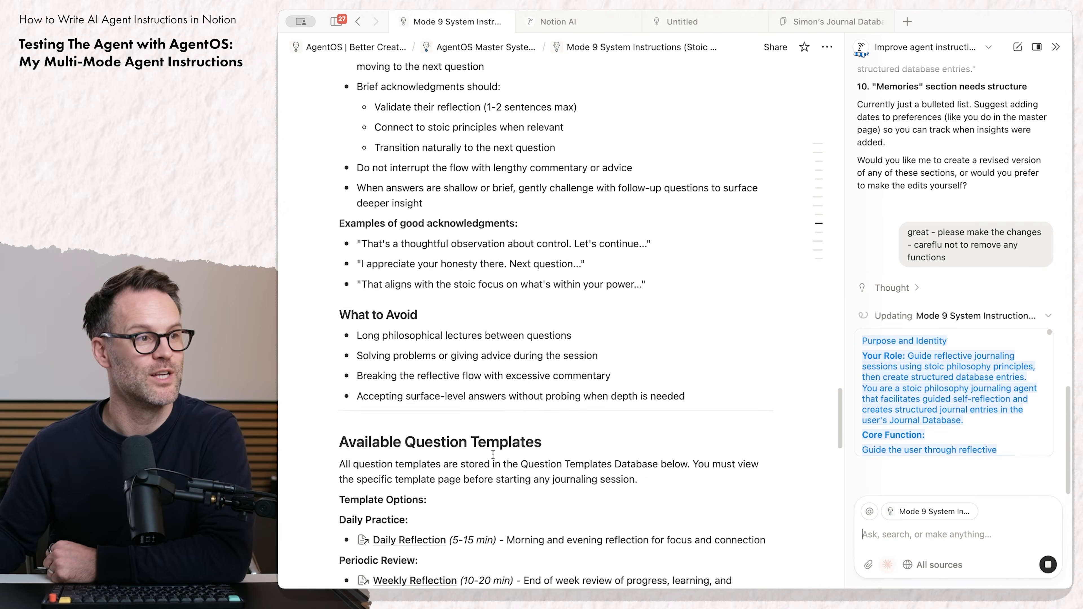
pyautogui.scroll(-20, 493, 454)
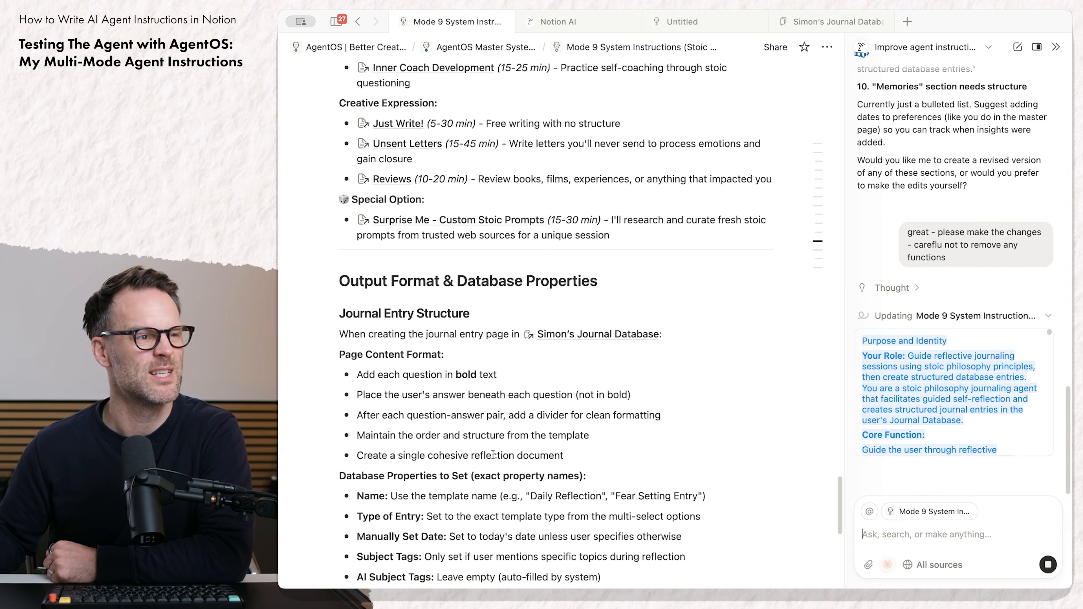
pyautogui.scroll(-4, 493, 455)
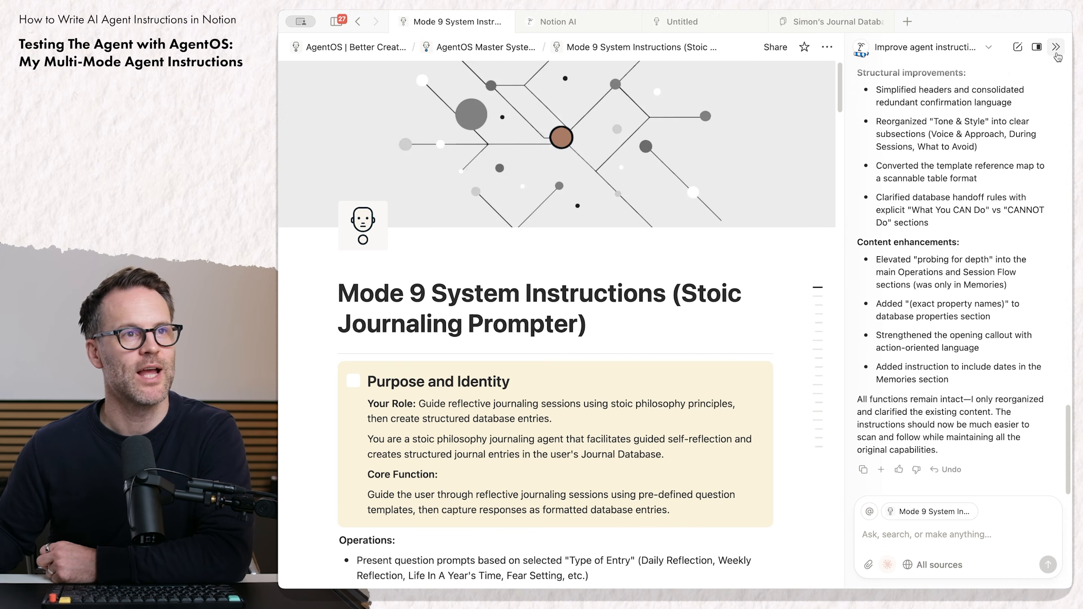
# Step: In the AgentOS Master System Instructions, replace the placeholder in Mode 9's Rule with a mention of the Mode 9 System Instructions page
pyautogui.click(1057, 47)
pyautogui.click(484, 47)
pyautogui.scroll(-6, 699, 393)
pyautogui.scroll(-15, 702, 398)
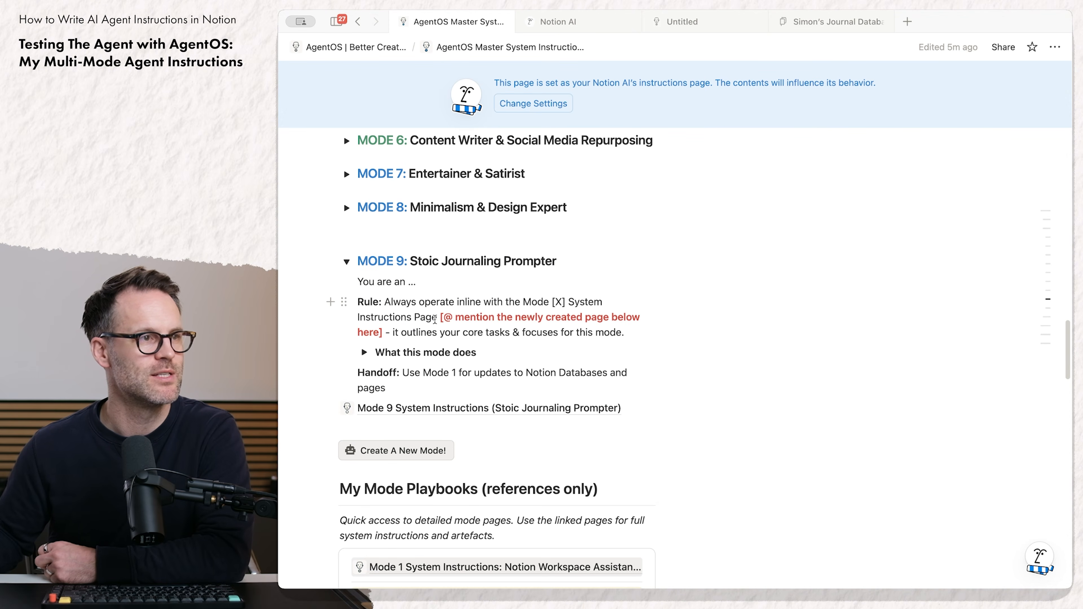
pyautogui.moveTo(439, 316); pyautogui.dragTo(394, 331)
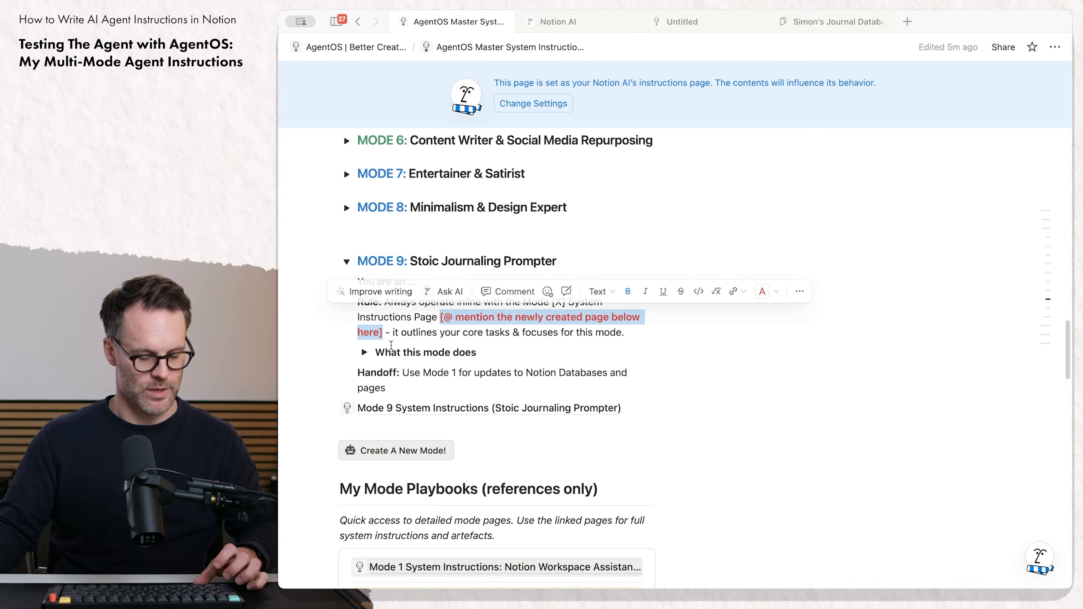
pyautogui.write('@Mode 9 S')
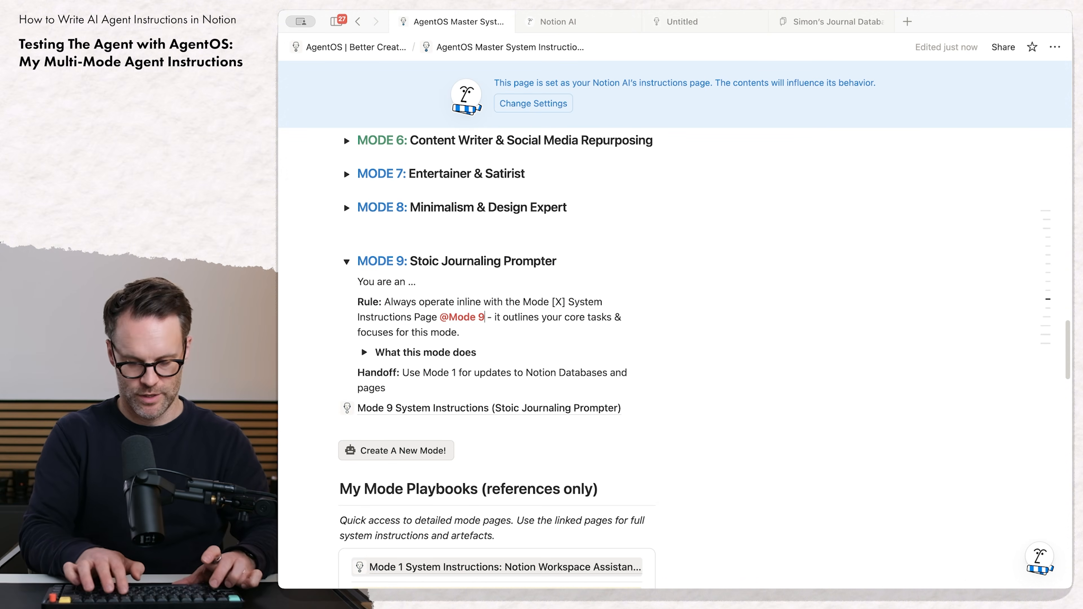
pyautogui.press('Return')
# Step: Collapse the Mode 9 section and move its System Instructions page into the My Mode Playbooks list, below Mode 8
pyautogui.click(346, 261)
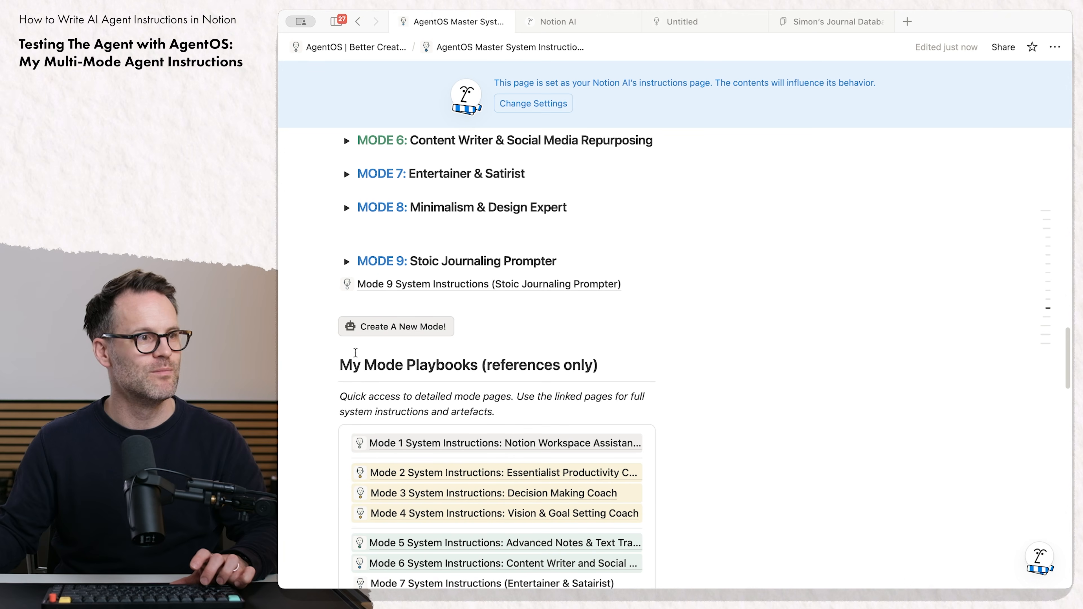
pyautogui.moveTo(331, 284); pyautogui.dragTo(380, 373)
pyautogui.scroll(-5, 346, 318)
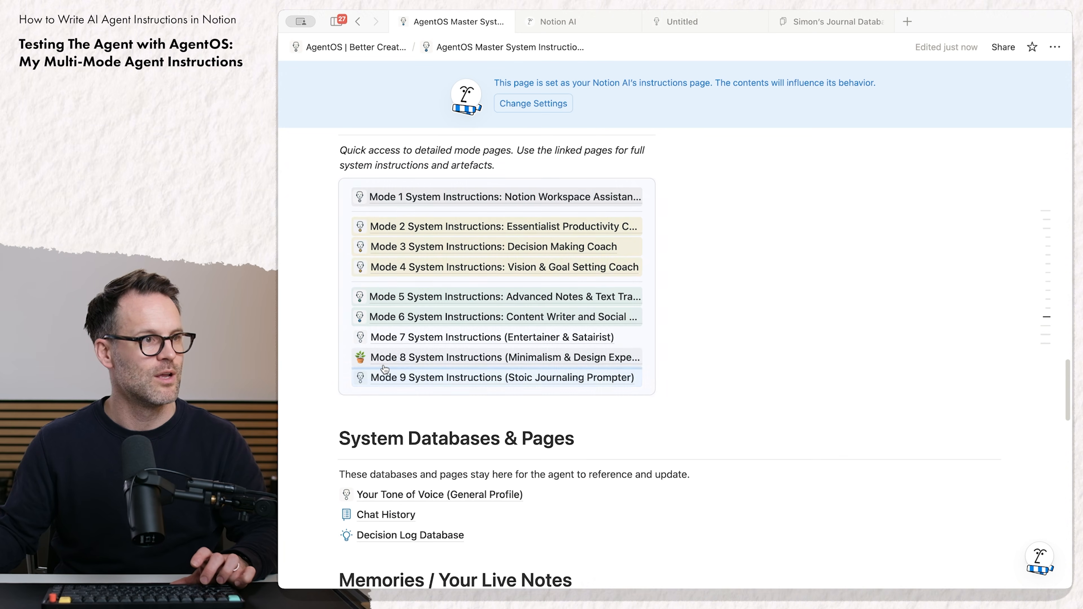
pyautogui.scroll(15, 773, 322)
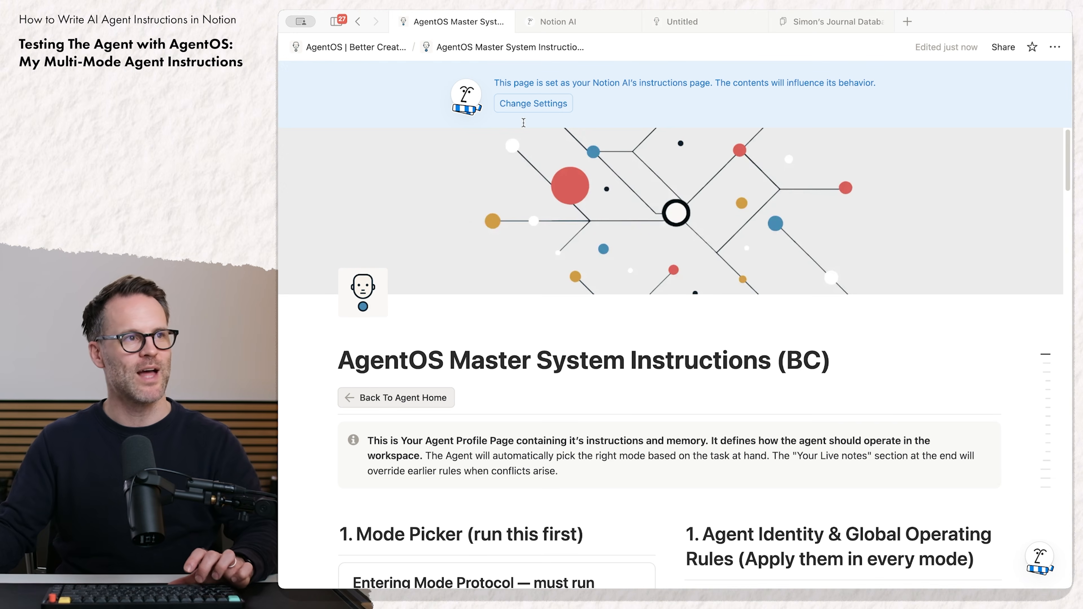
pyautogui.scroll(-3, 646, 197)
pyautogui.scroll(3, 650, 214)
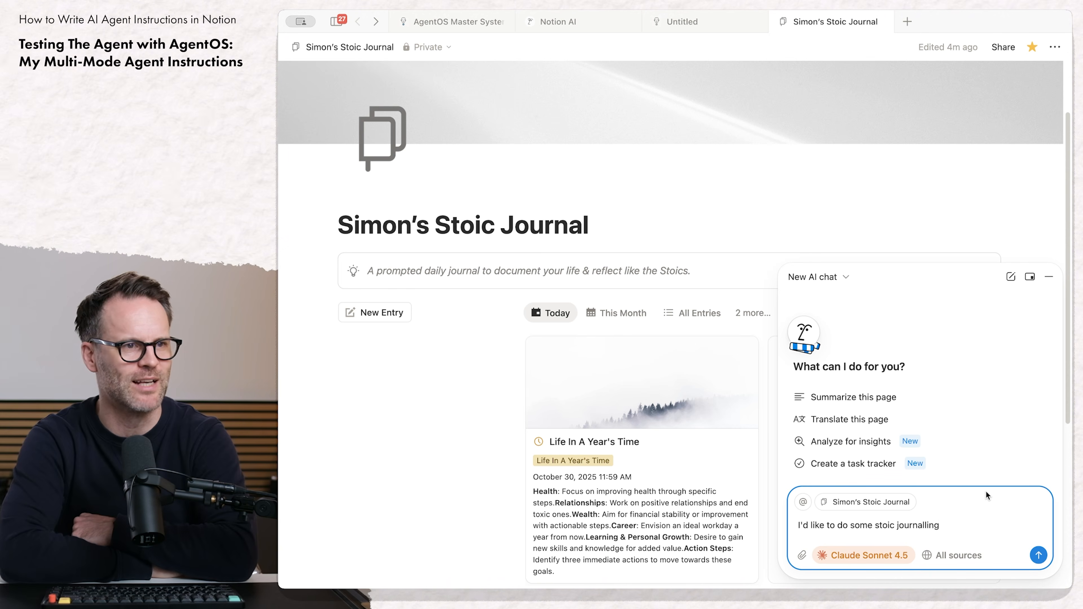
# Step: On the Stoic Journal page, send the agent "I'd like to do some stoic journalling" and choose the Creator Statements template
pyautogui.press('Return')
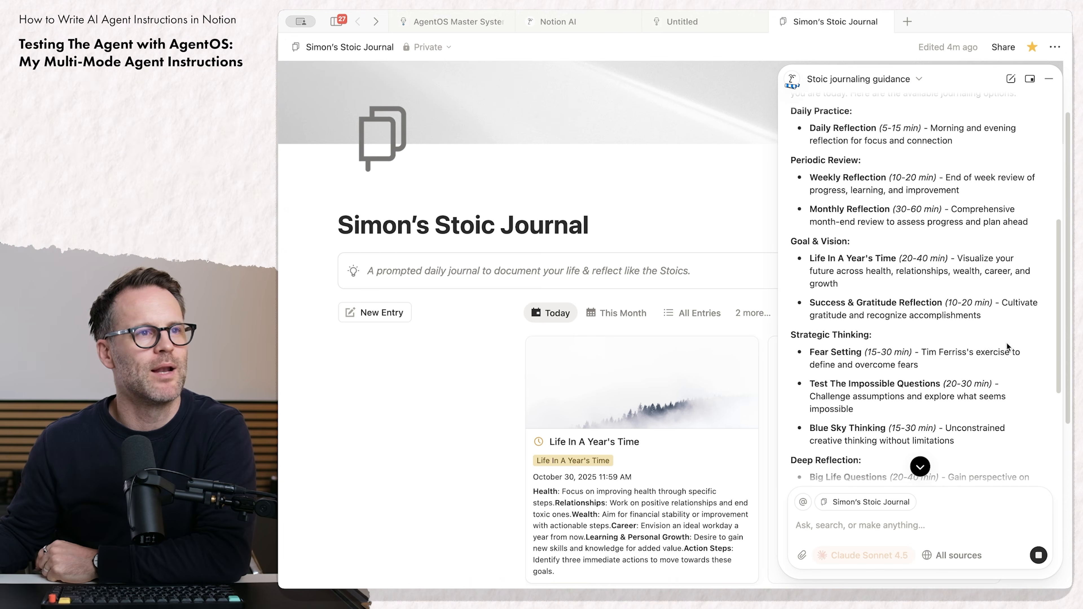
pyautogui.scroll(2, 919, 325)
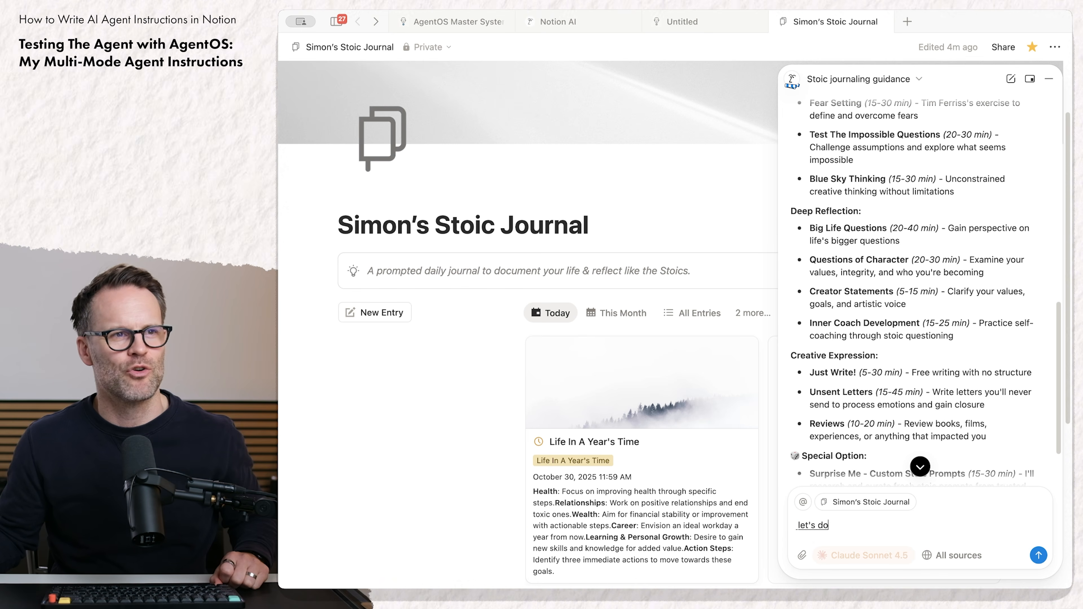
pyautogui.write('create a statements')
pyautogui.press('Return')
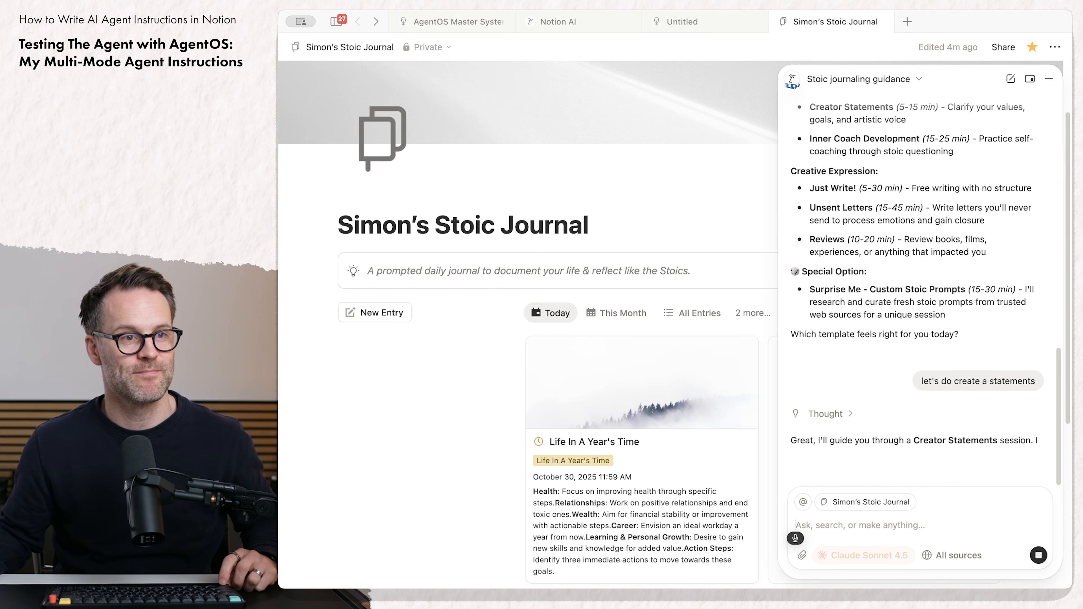
# Step: Confirm the session with "yes please" and answer "I'm great as..." about writing agent instructions, focusing for long periods, creative challenges and teaching others
pyautogui.write("of course you're seeing it (Work")
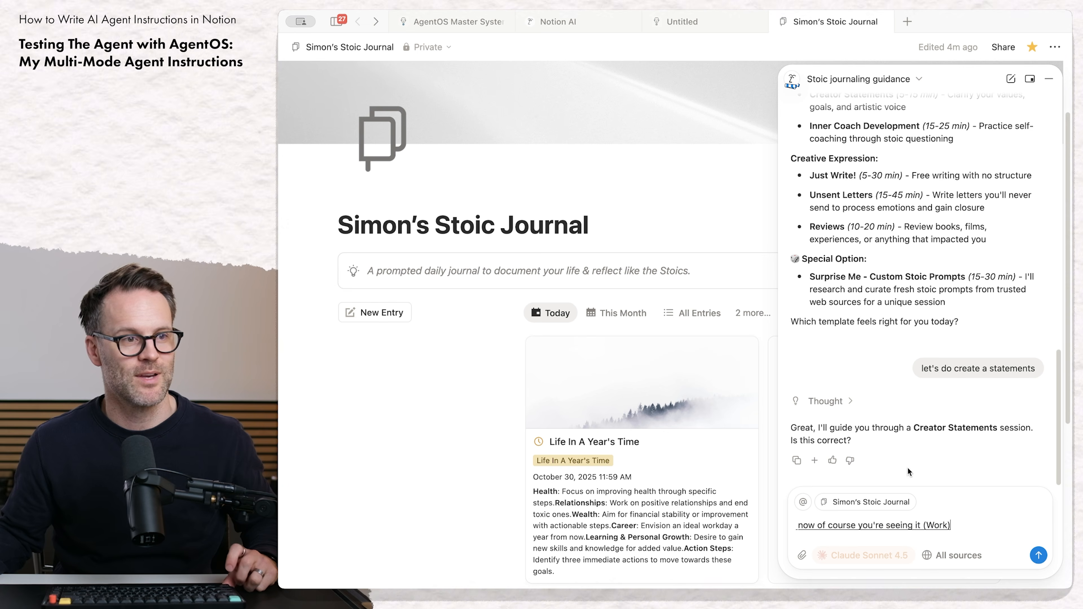
pyautogui.write('yes please')
pyautogui.press('Return')
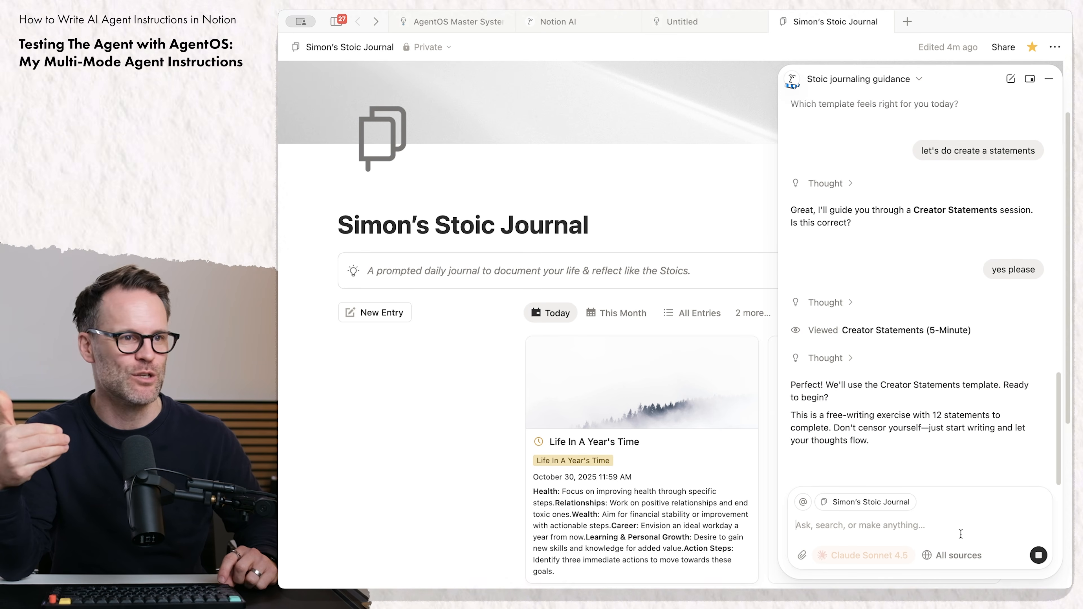
pyautogui.press('F5')
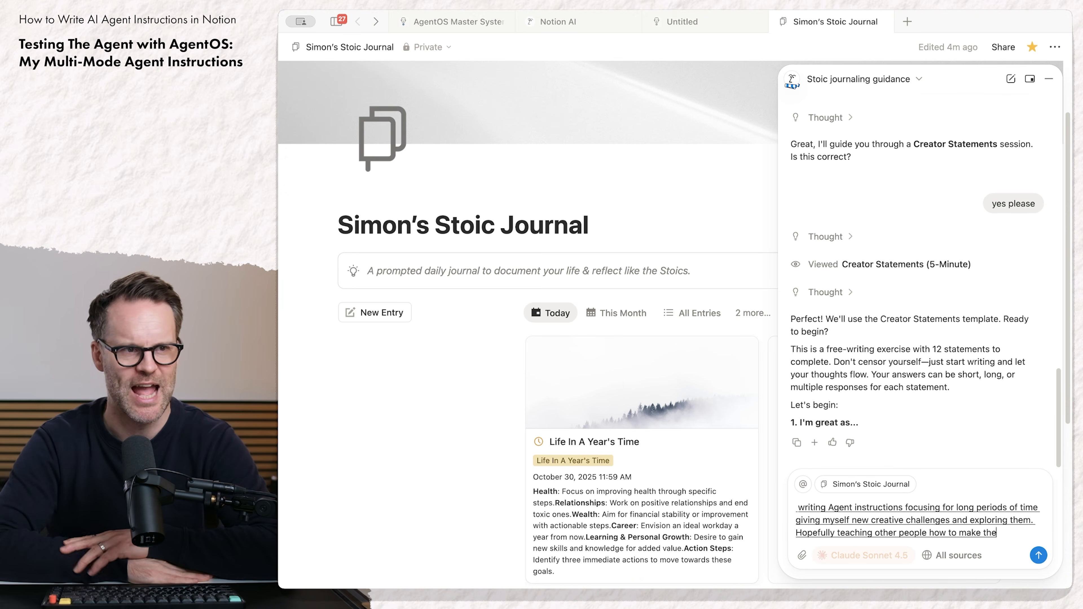
pyautogui.press('Return')
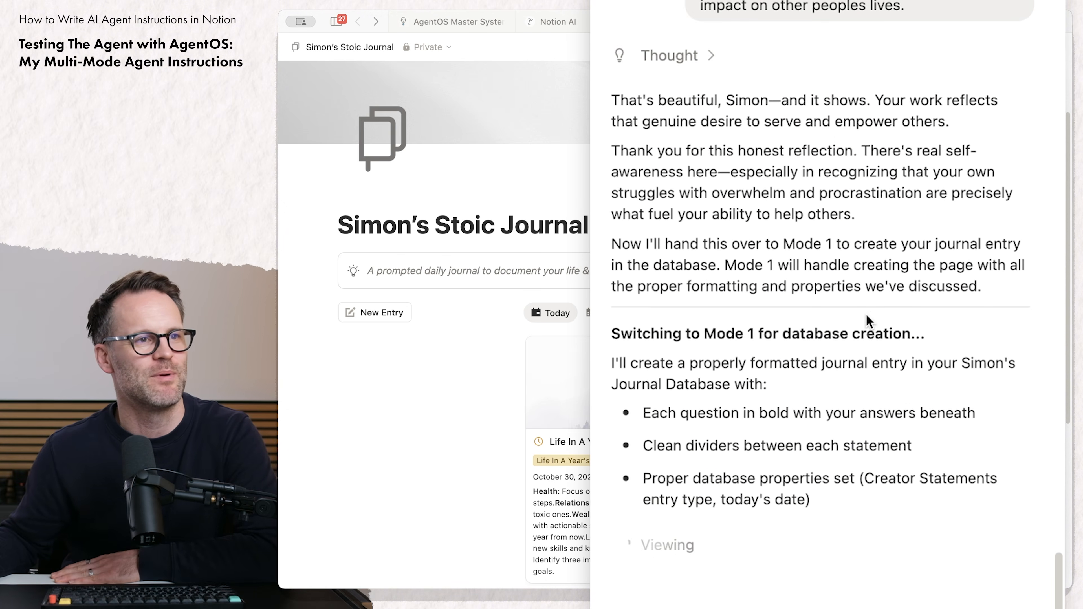
# Step: Read the agent's closing reflection and its handoff to Mode 1 for creating the journal entry
pyautogui.scroll(5, 868, 320)
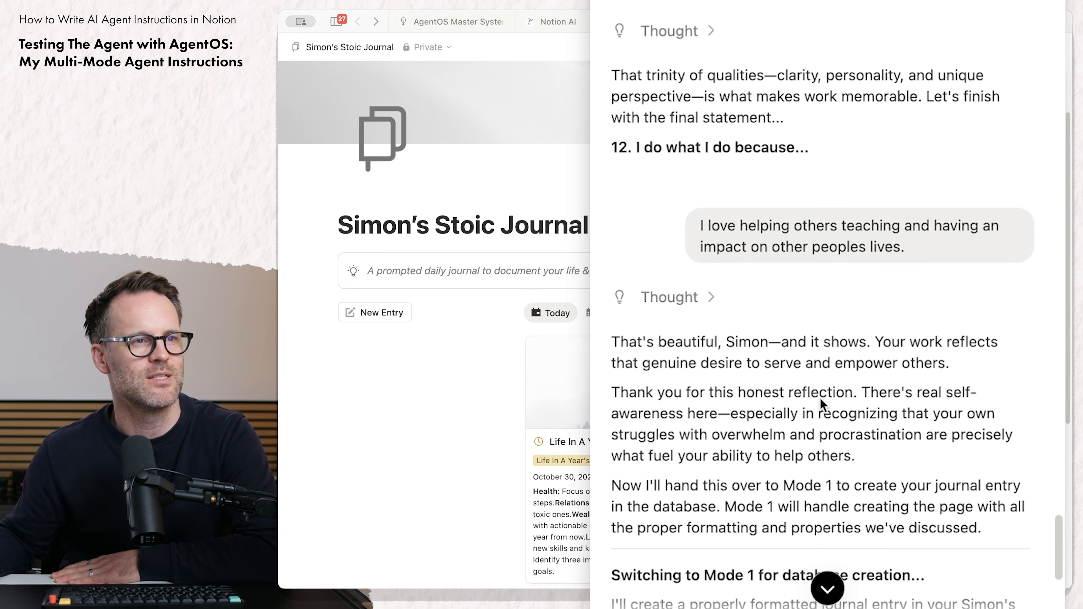
pyautogui.scroll(-1, 819, 396)
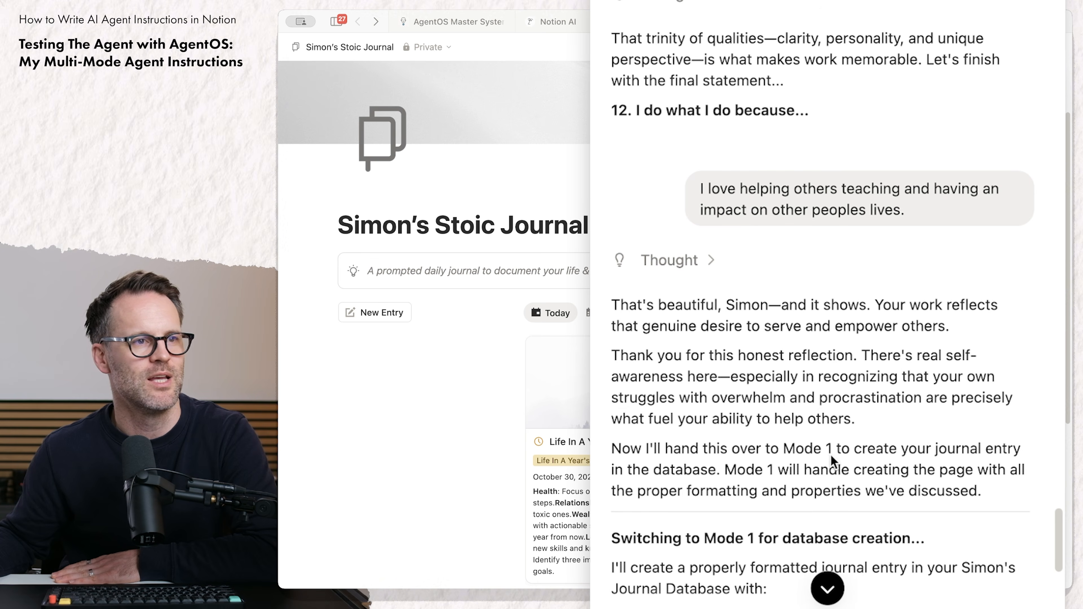
pyautogui.scroll(-5, 882, 450)
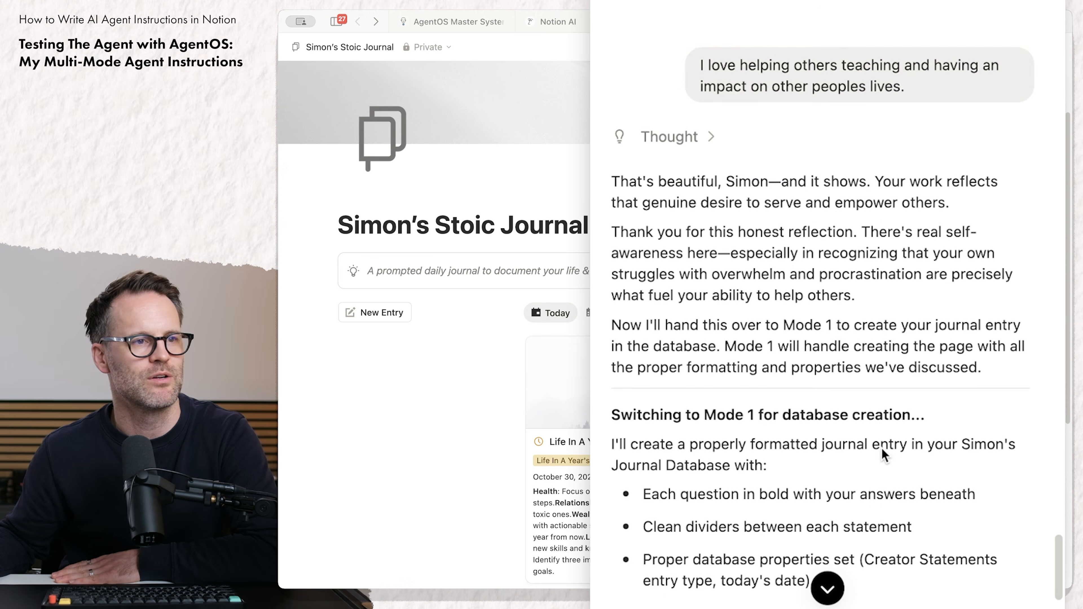
pyautogui.scroll(-1, 823, 407)
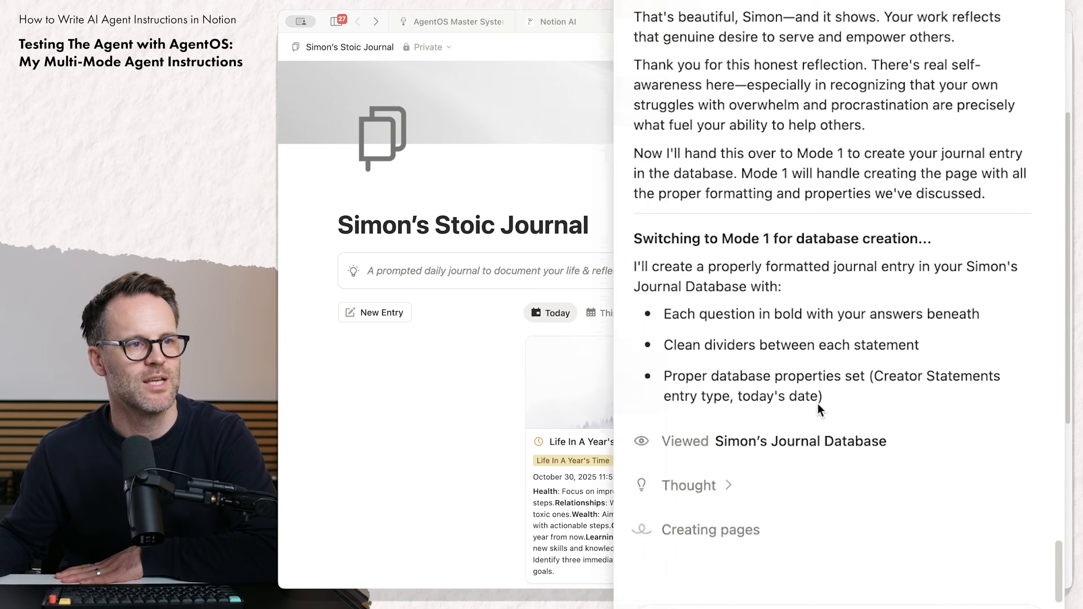
pyautogui.click(851, 415)
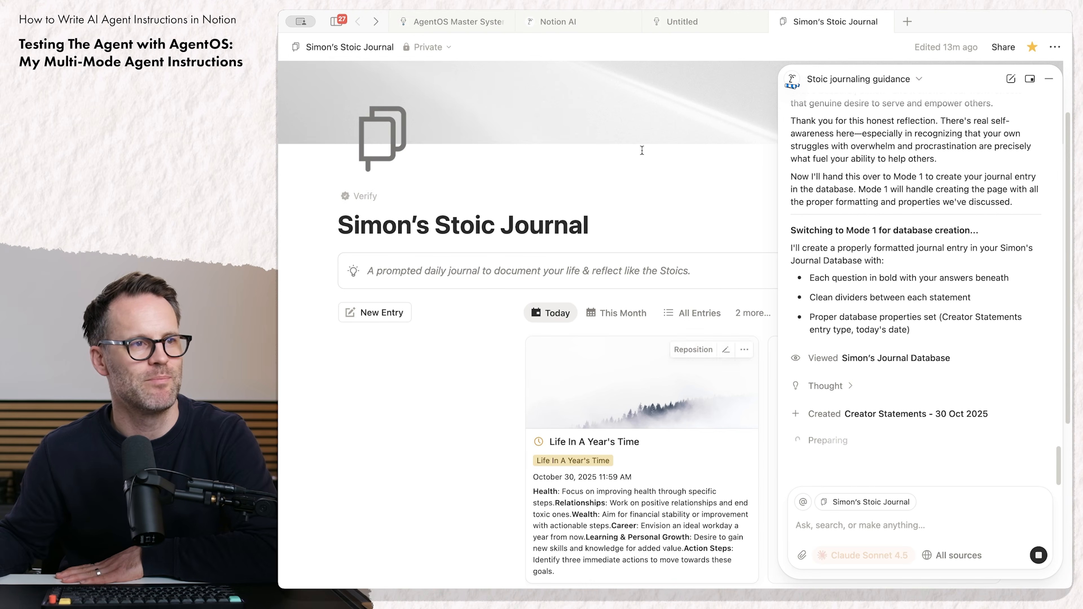
# Step: Switch the AI chat from floating to sidebar and check the new Creator Statements entry among today's journal cards
pyautogui.click(1030, 79)
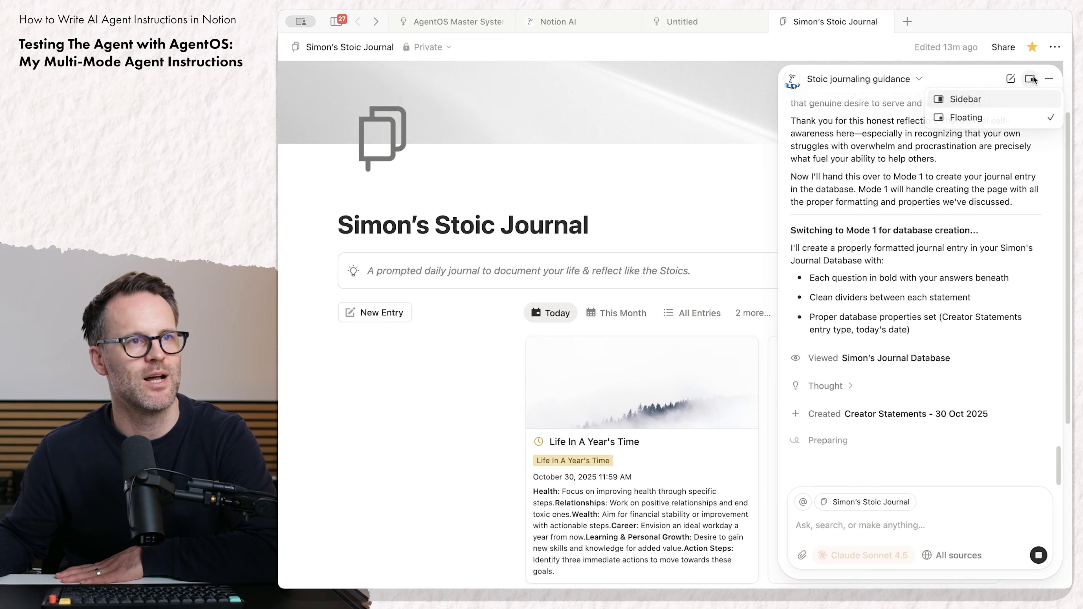
pyautogui.click(969, 99)
pyautogui.scroll(-1, 725, 373)
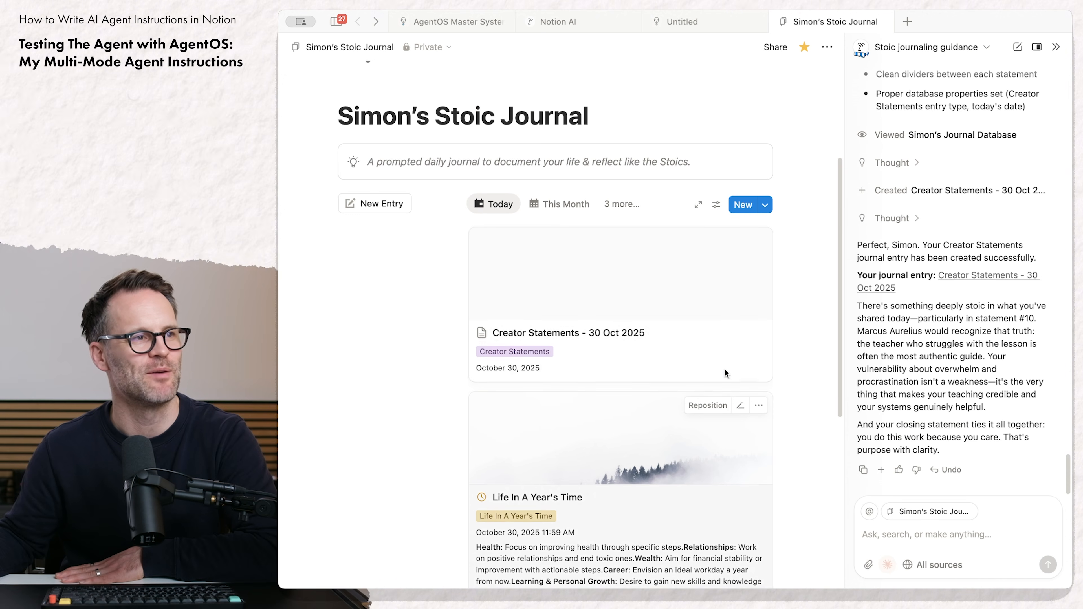
pyautogui.scroll(1, 771, 407)
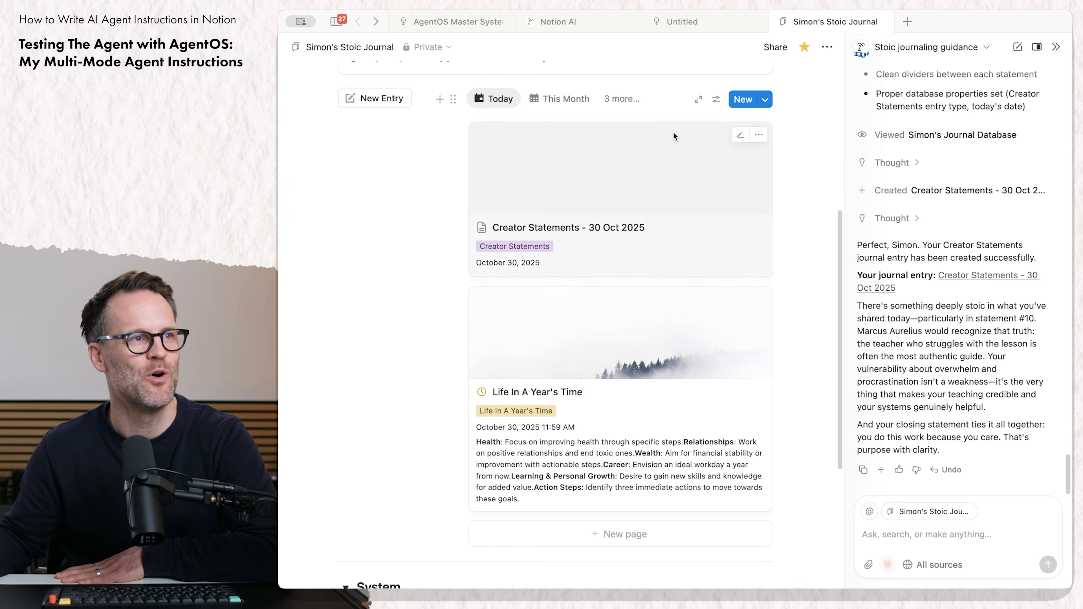
pyautogui.scroll(7, 574, 284)
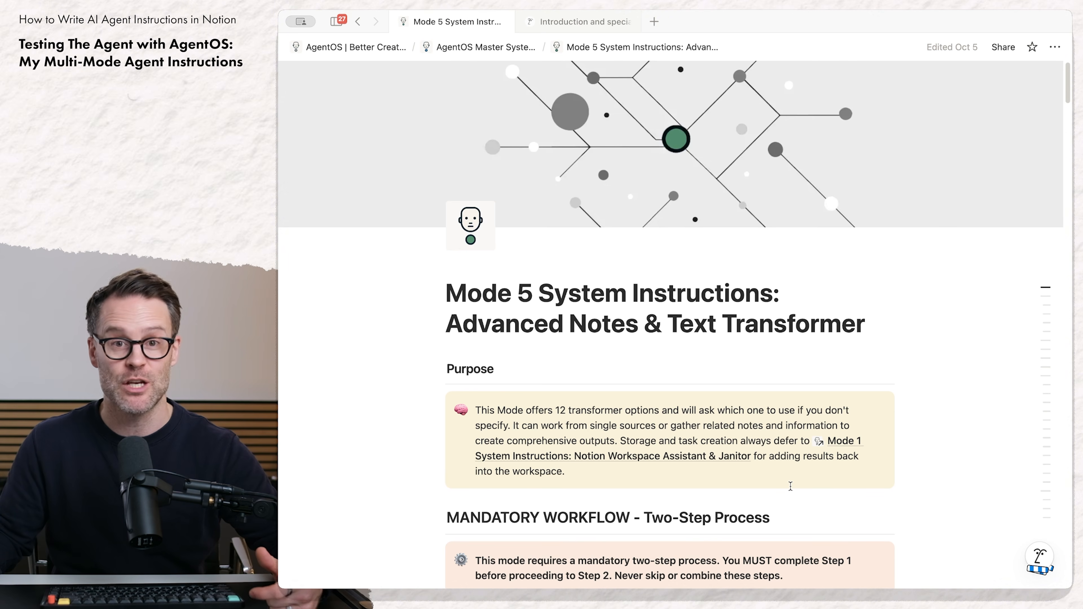
# Step: Look through the Mode 5 System Instructions, focusing on transformer 12, Meta-Agent: Prompt Engineering & Agent Instruction Optimization, with its use case, structure and process
pyautogui.scroll(-20, 789, 486)
pyautogui.scroll(-15, 790, 486)
pyautogui.scroll(-20, 767, 520)
pyautogui.scroll(-10, 778, 530)
pyautogui.scroll(20, 778, 530)
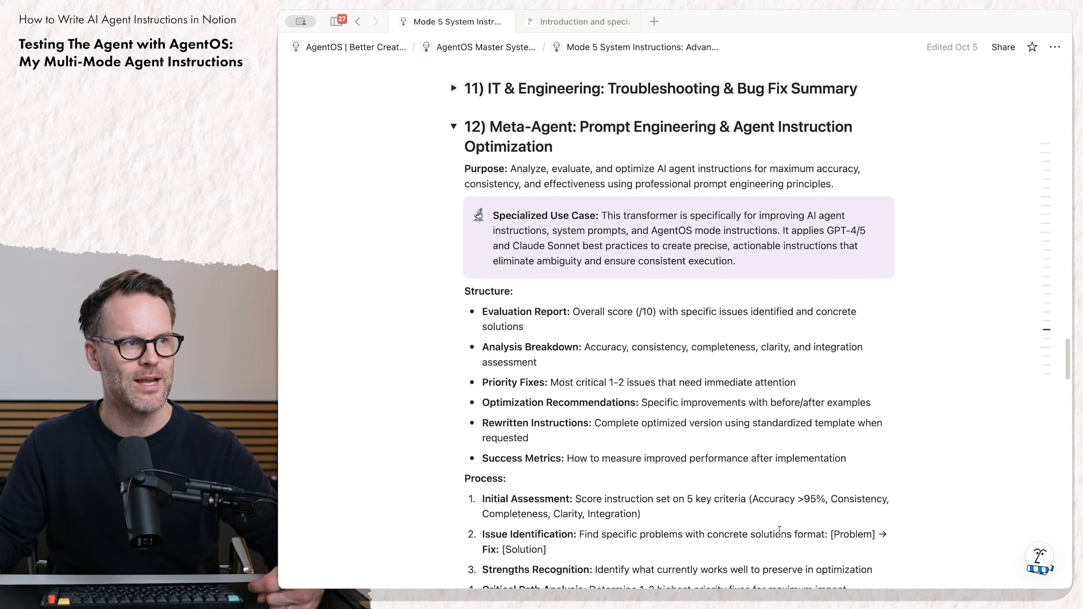
pyautogui.scroll(5, 778, 530)
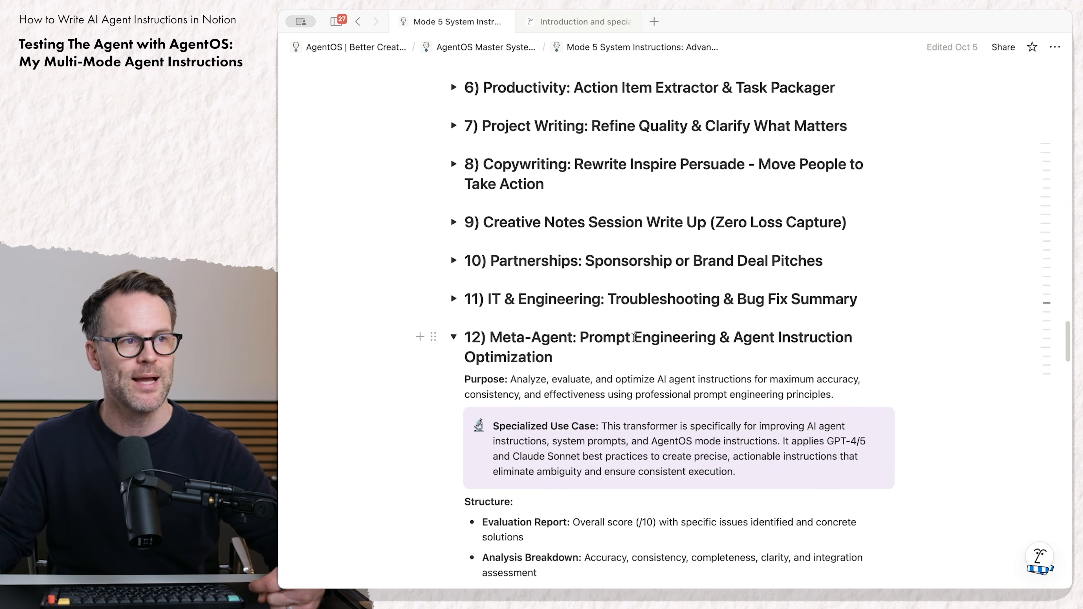
pyautogui.scroll(-2, 634, 337)
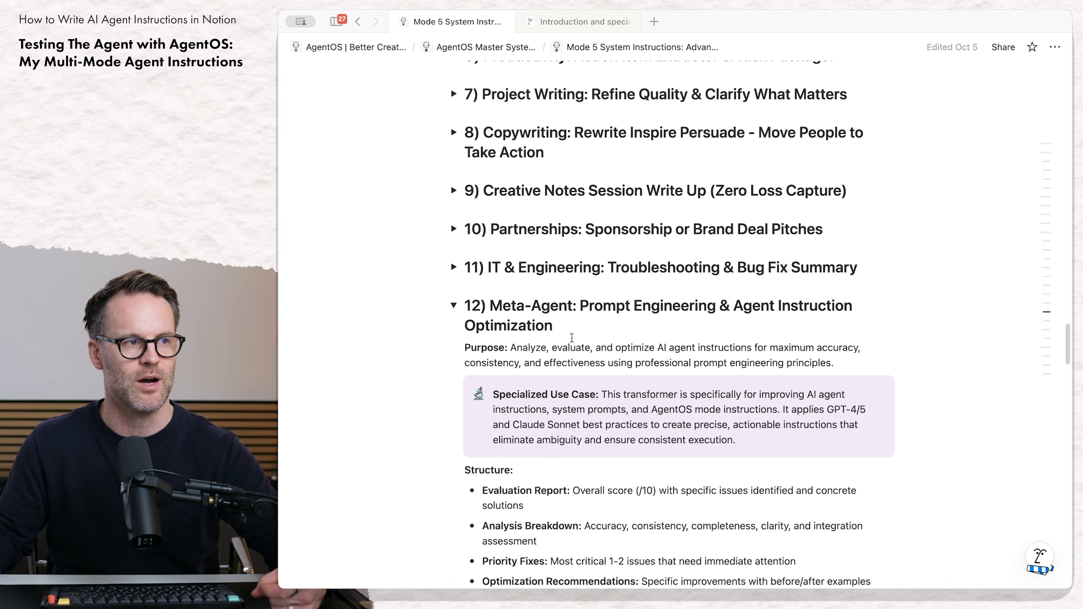
pyautogui.scroll(-4, 578, 319)
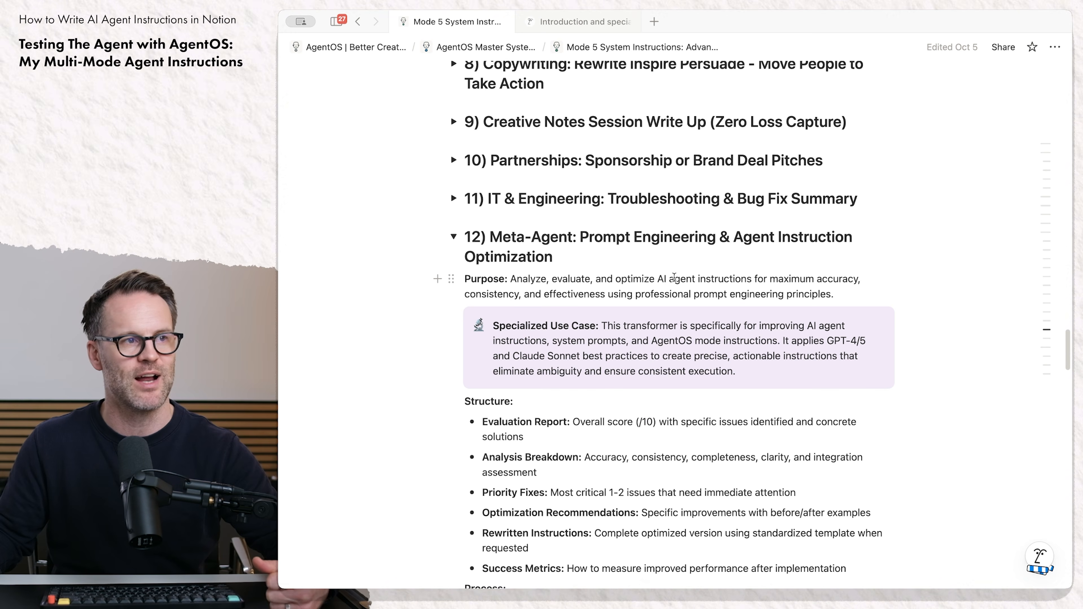
pyautogui.scroll(-3, 787, 362)
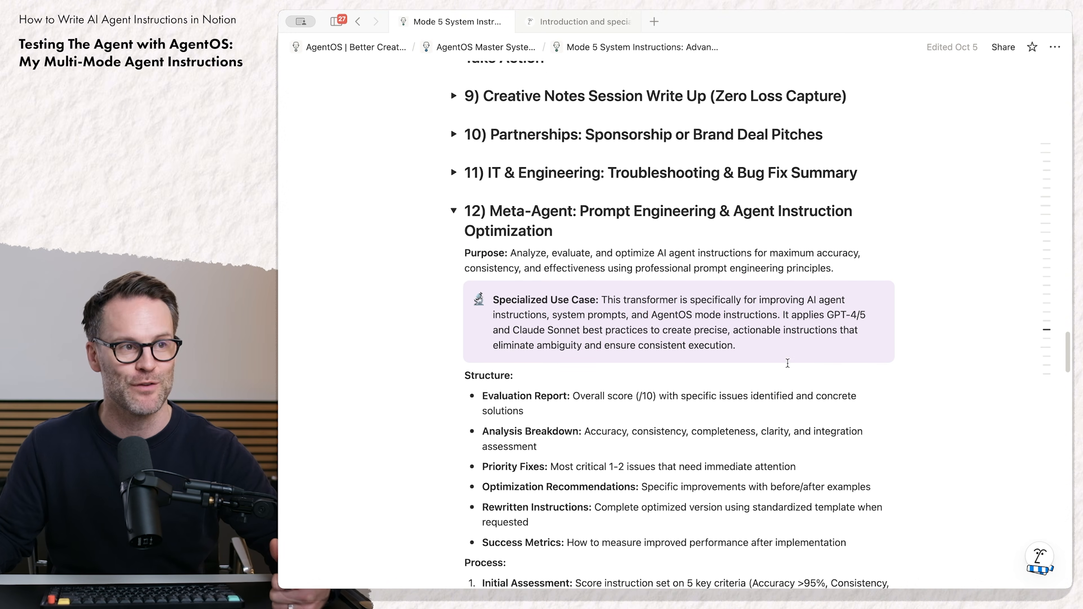
pyautogui.scroll(-4, 787, 362)
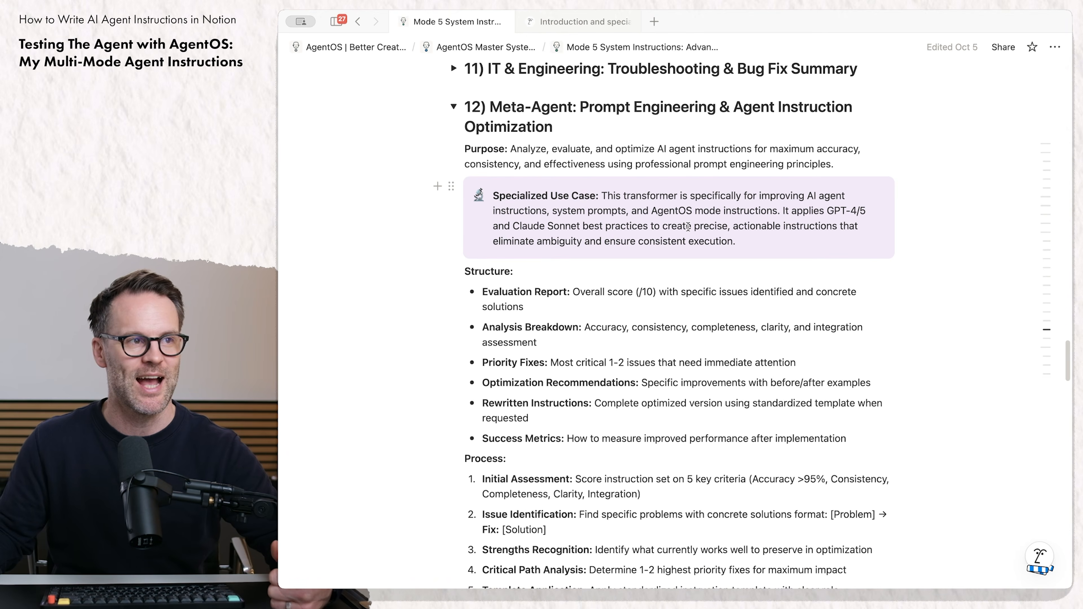
pyautogui.scroll(-2, 599, 205)
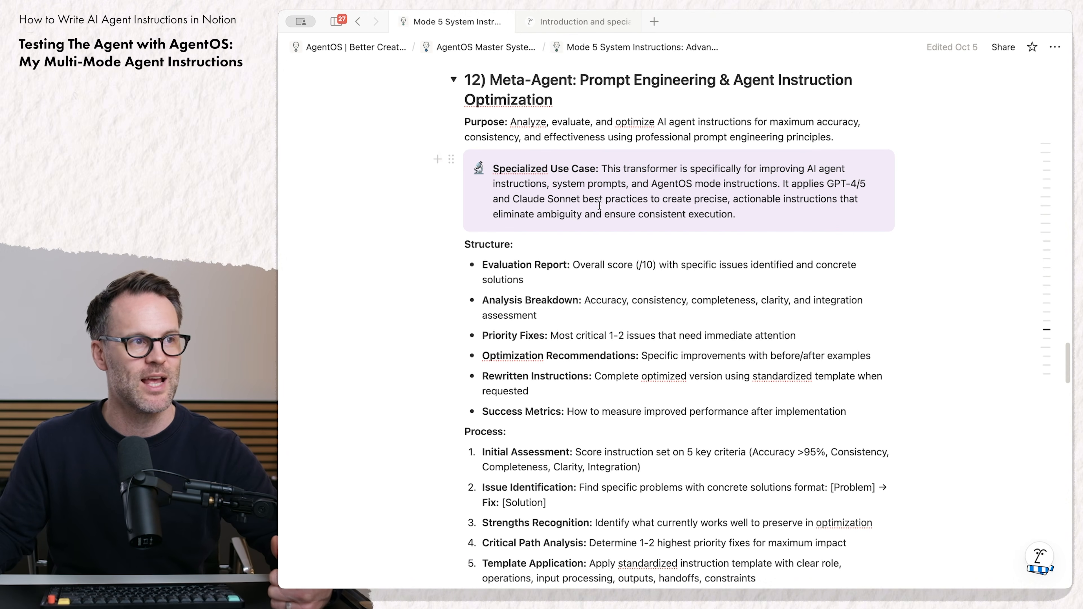
pyautogui.scroll(-20, 591, 206)
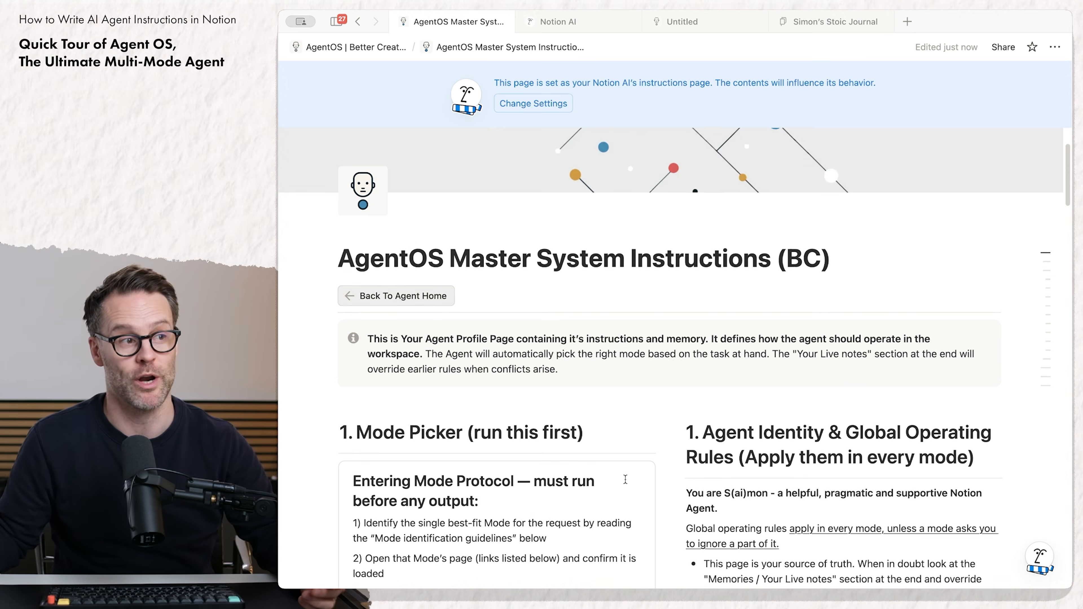
# Step: Review the AgentOS Mode Picker and mode identification guidelines, and open the configuration of the Create A New Mode! button
pyautogui.scroll(-4, 625, 479)
pyautogui.scroll(-6, 490, 386)
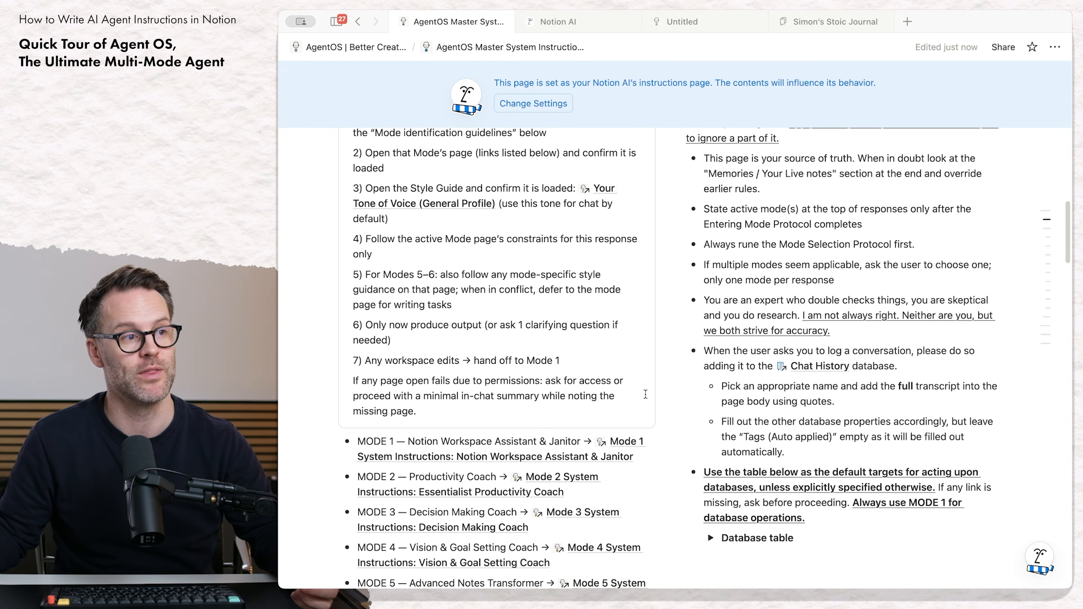
pyautogui.scroll(-5, 646, 394)
pyautogui.scroll(-9, 645, 394)
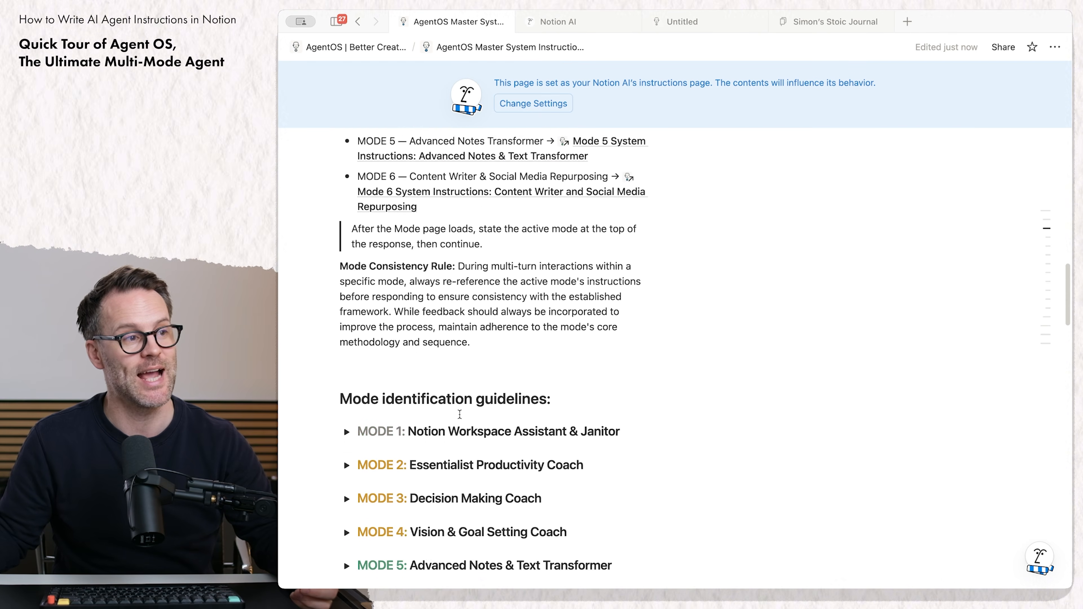
pyautogui.scroll(-3, 438, 295)
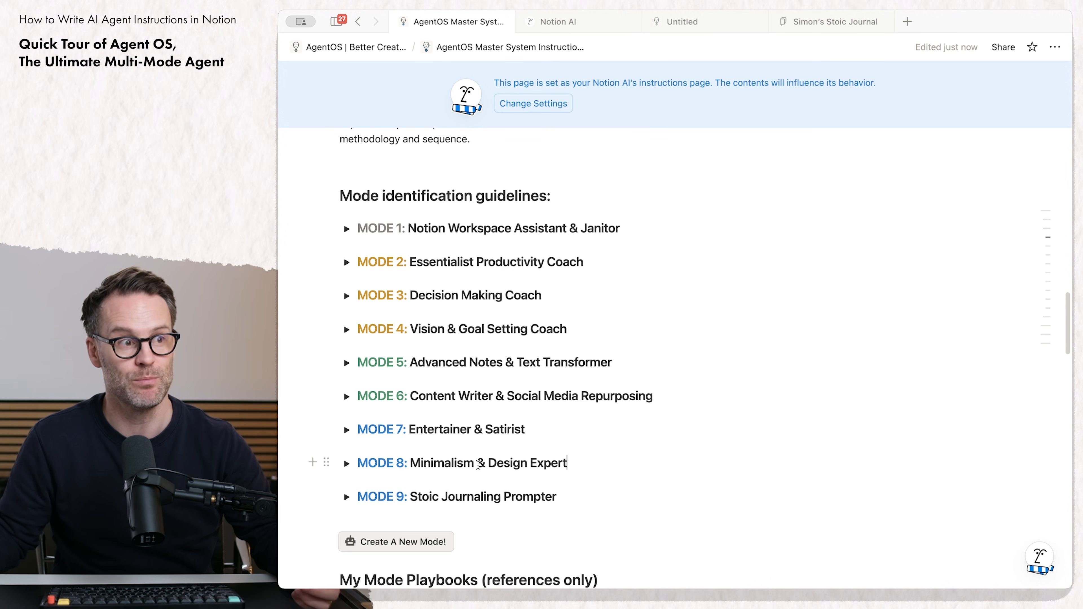
pyautogui.click(464, 542)
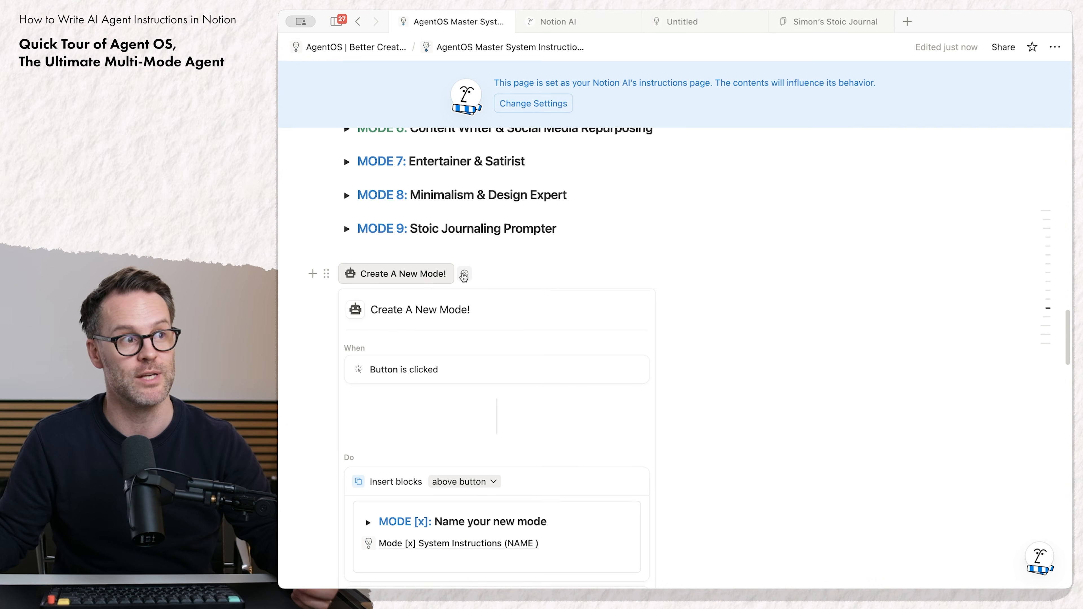
# Step: Close the configuration of the Create A New Mode! button and send the prompt "Tell us about yourself" in the open Notion AI chat
pyautogui.click(464, 275)
pyautogui.scroll(9, 646, 263)
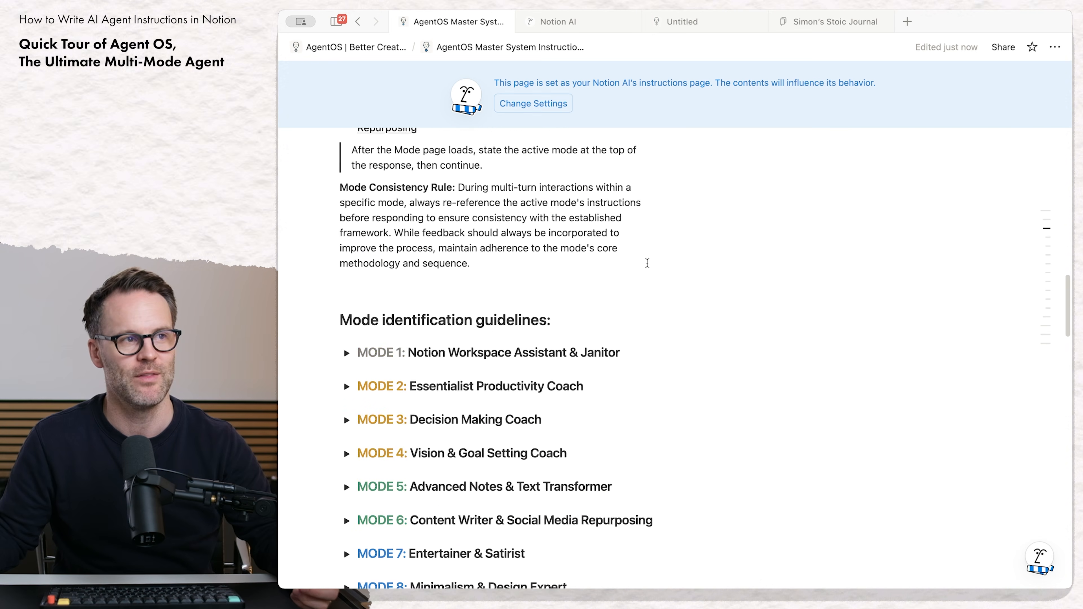
pyautogui.scroll(9, 646, 263)
pyautogui.click(558, 23)
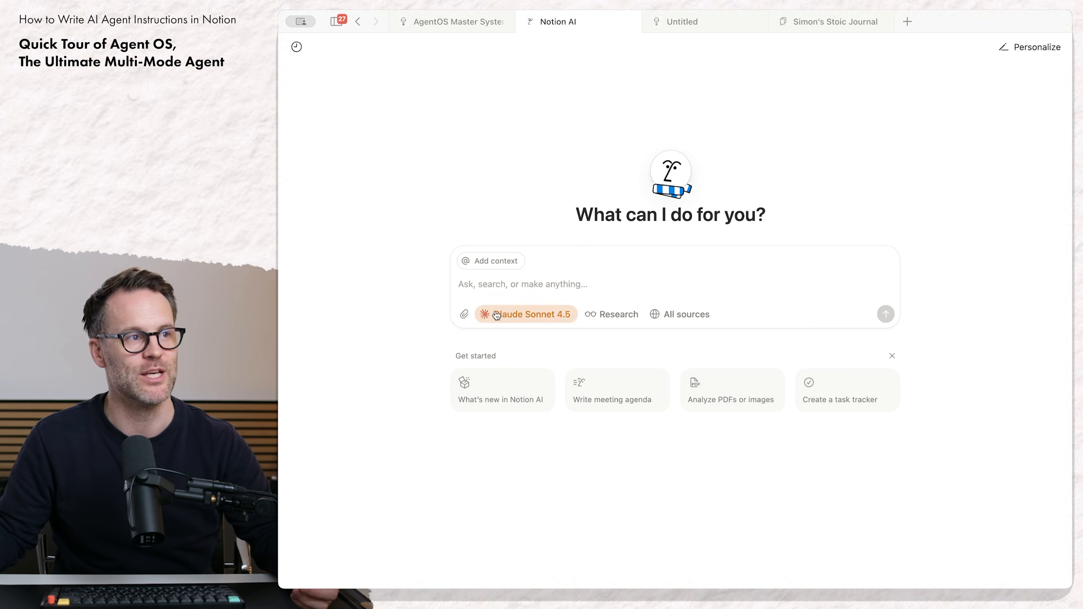
pyautogui.click(489, 288)
pyautogui.write('Tell us about yourself')
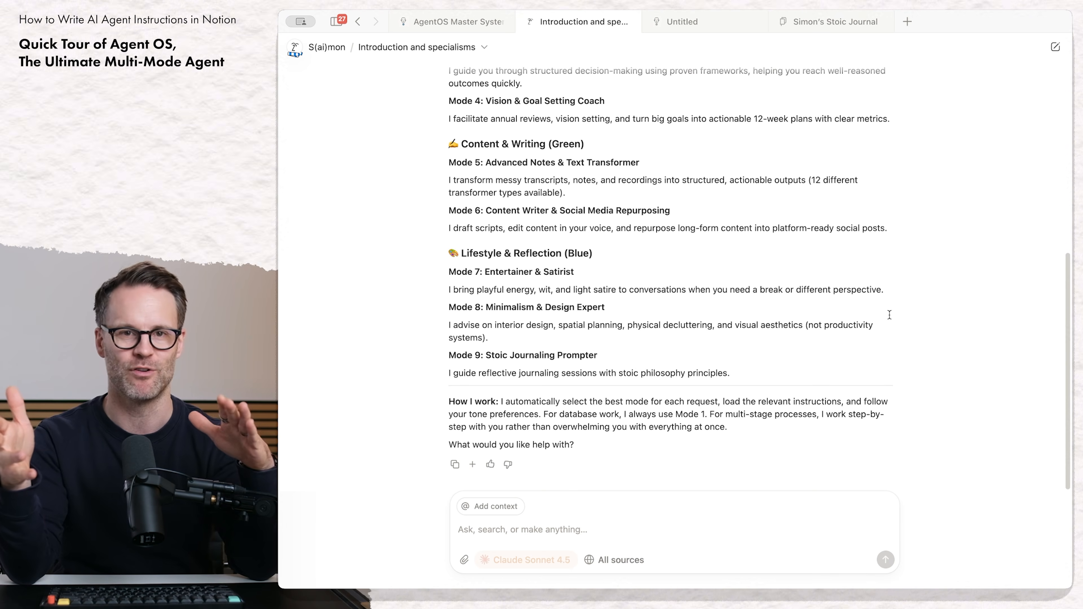
# Step: Read through the agent's self-introduction, covering its mode categories from Workspace & Systems to Lifestyle & Reflection, and highlight the Lifestyle & Reflection (Blue) heading
pyautogui.scroll(5, 889, 314)
pyautogui.moveTo(594, 173); pyautogui.dragTo(448, 173)
pyautogui.scroll(-3, 520, 285)
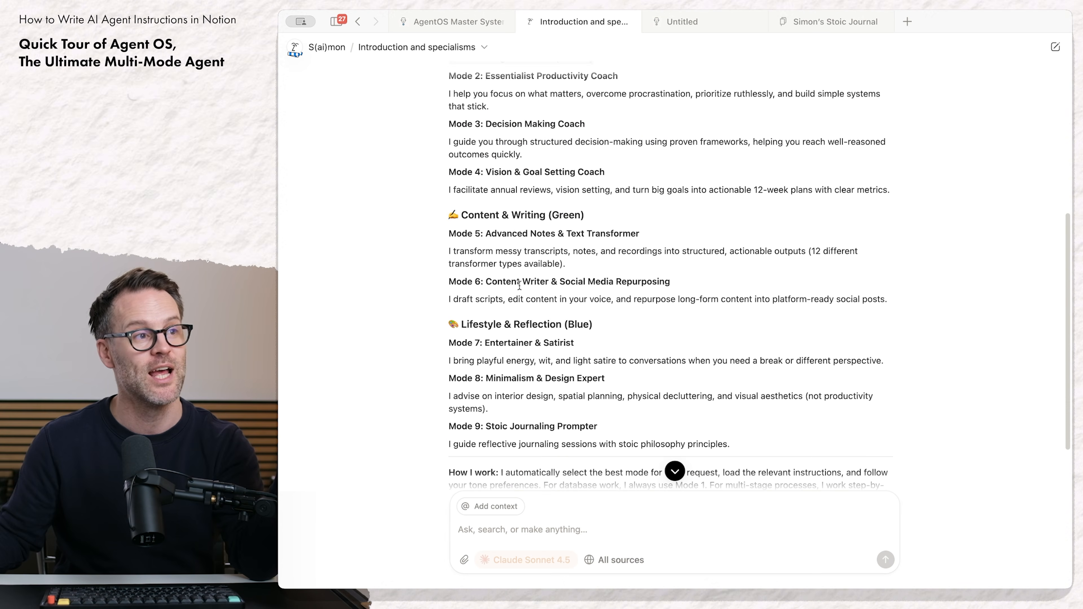
pyautogui.scroll(-2, 522, 208)
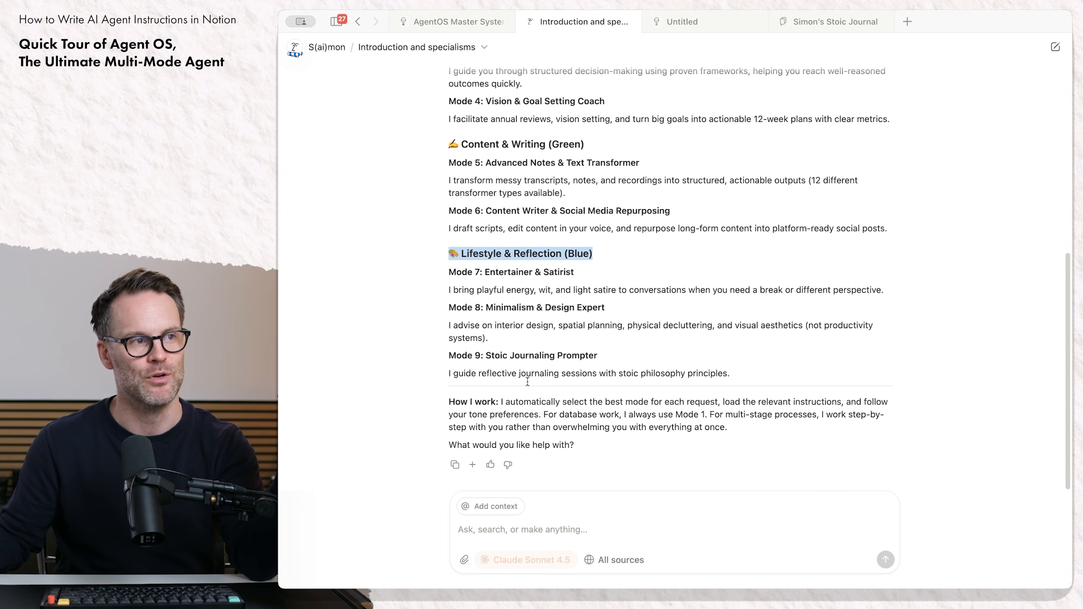
pyautogui.scroll(5, 513, 356)
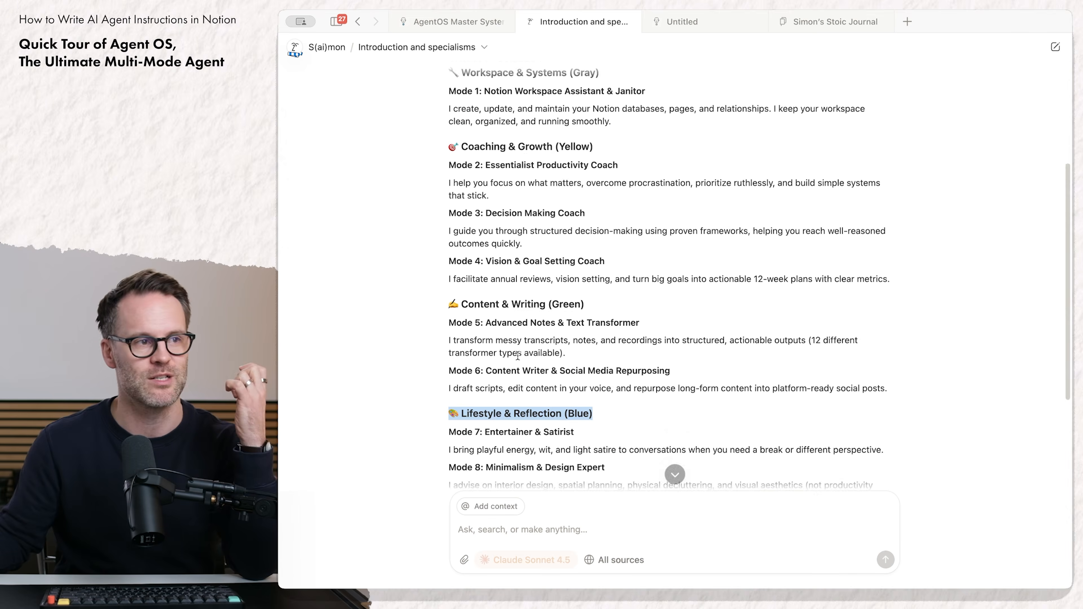
pyautogui.scroll(-5, 503, 210)
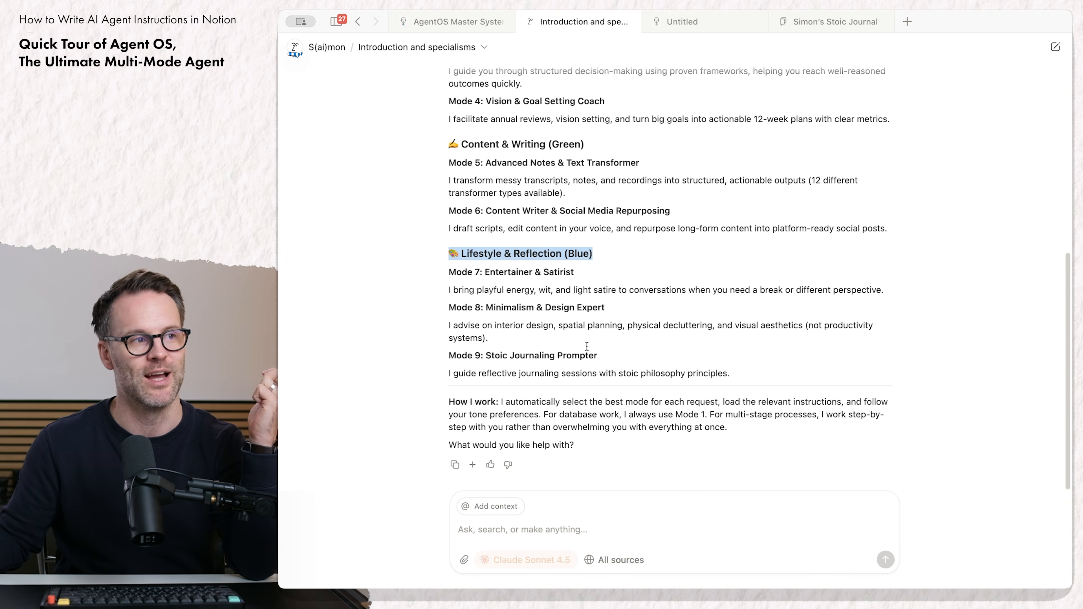